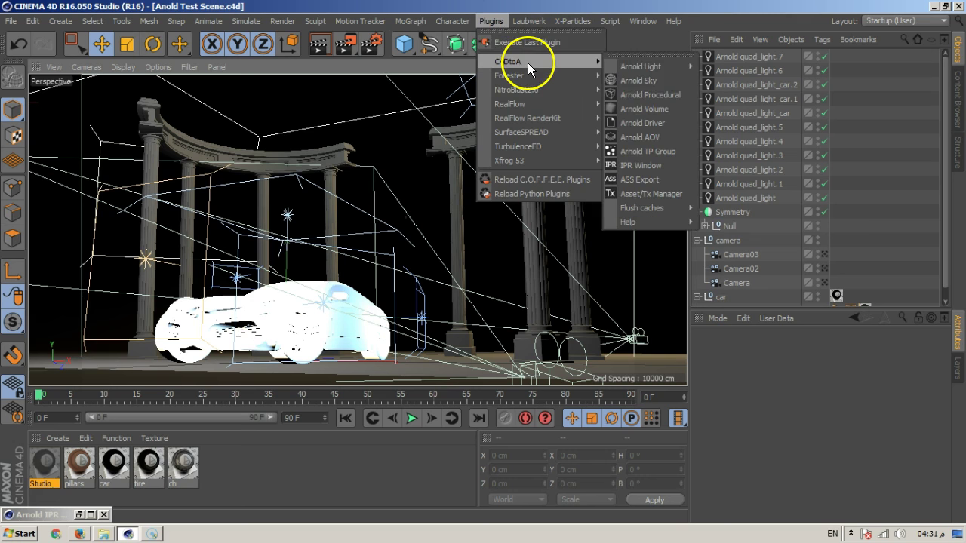
Step: Add an Arnold spot_light to the scene
mouse_move(667, 67)
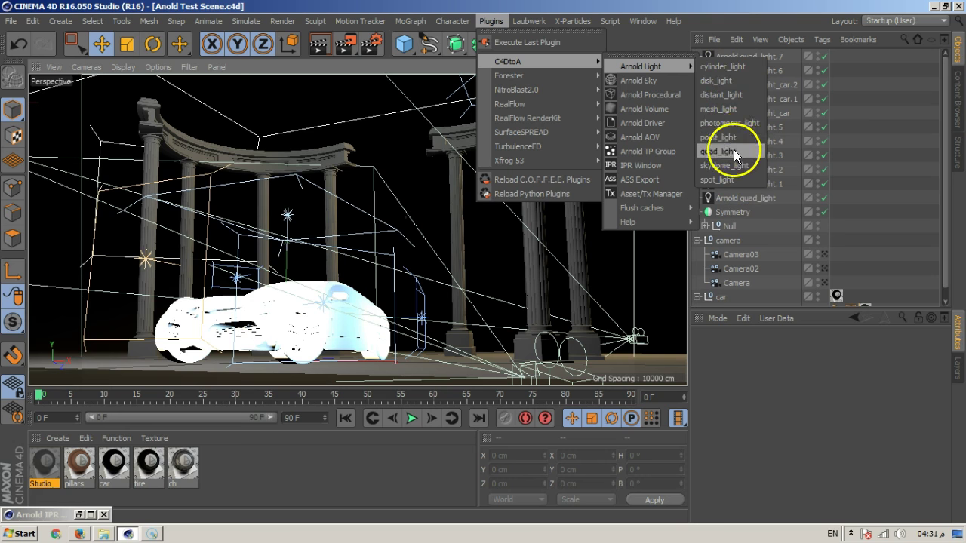
left_click(728, 178)
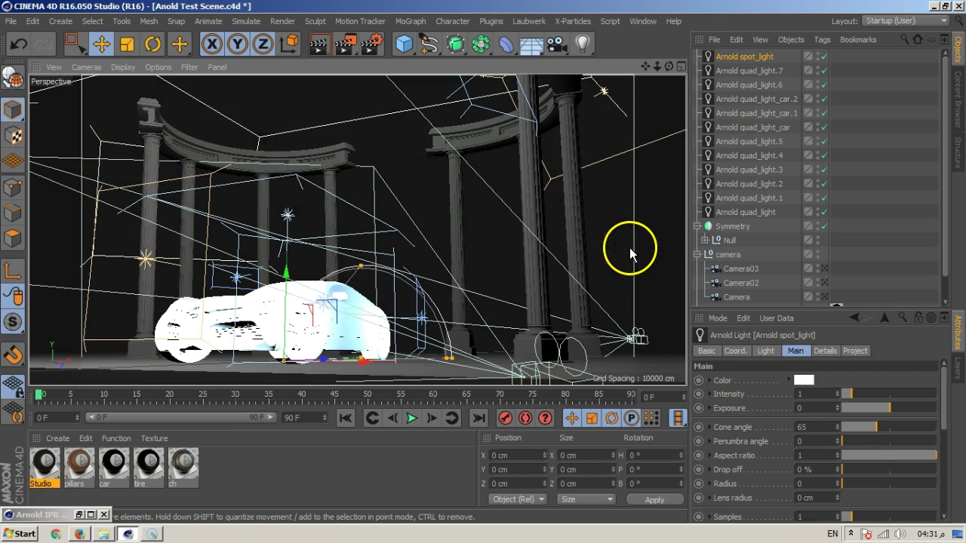
left_click_drag(487, 194, 304, 289, "alt")
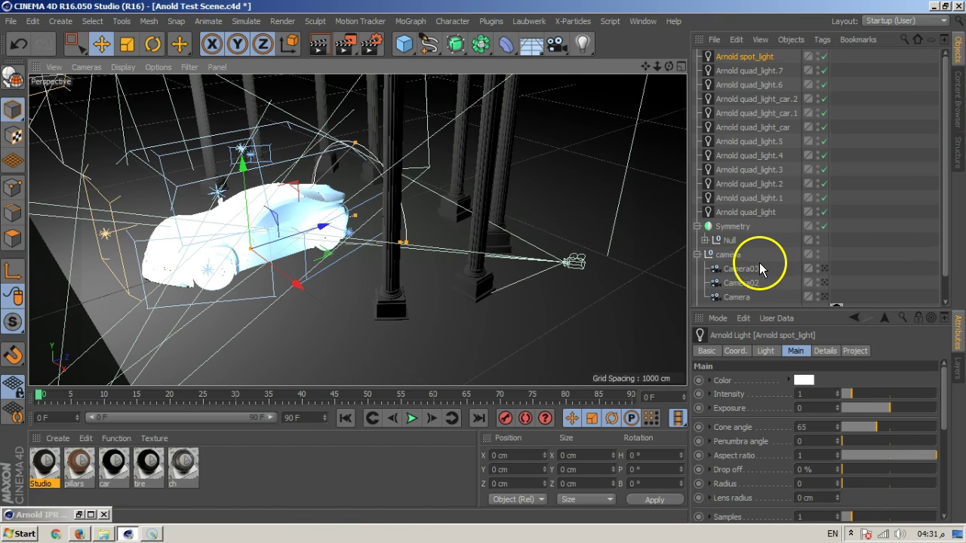
Step: Give the Arnold spot_light a Target tag and set the car object as its target
right_click(735, 68)
mouse_move(788, 19)
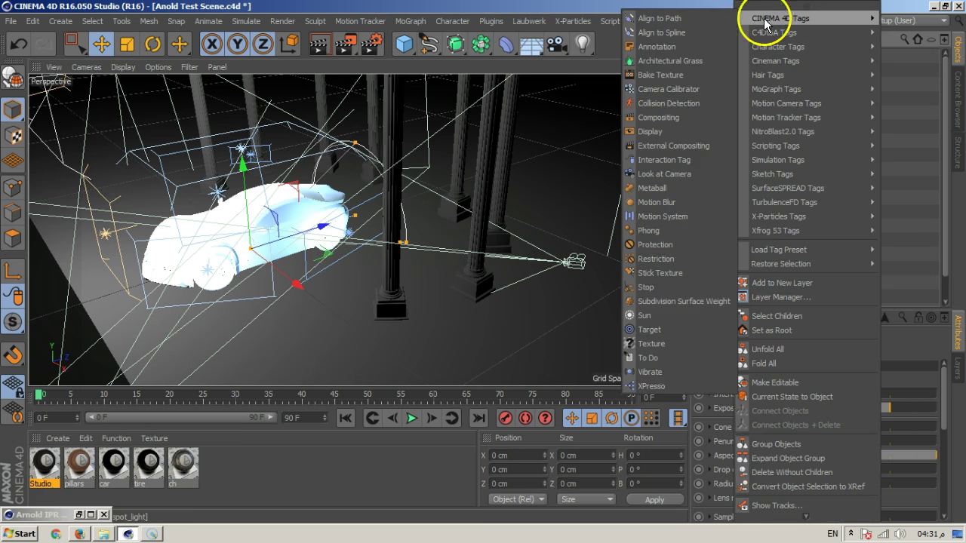
left_click(675, 335)
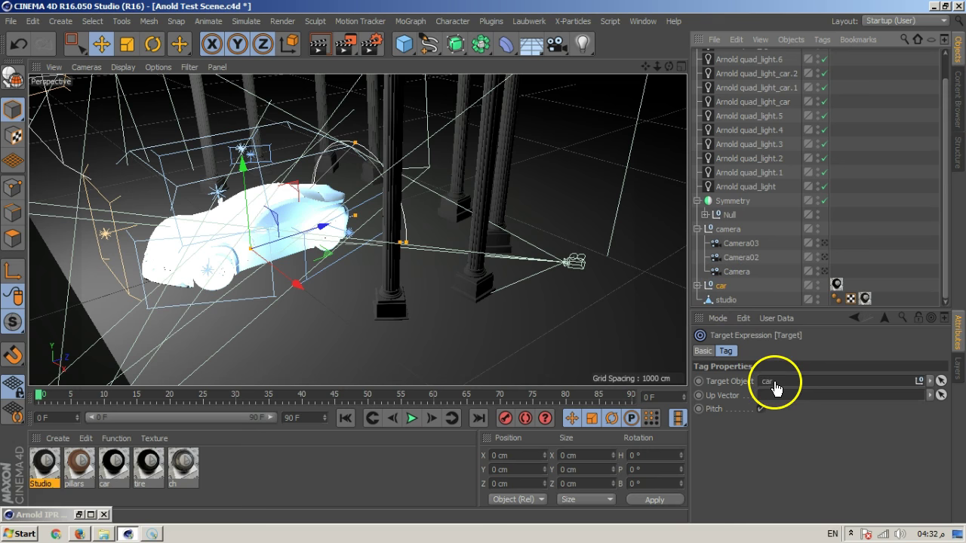
left_click_drag(776, 388, 775, 383)
Step: Move the spot light to about X 1228, Y 1150, Z 1101 cm and widen its penumbra angle to about 27.5
left_click_drag(167, 237, 442, 201)
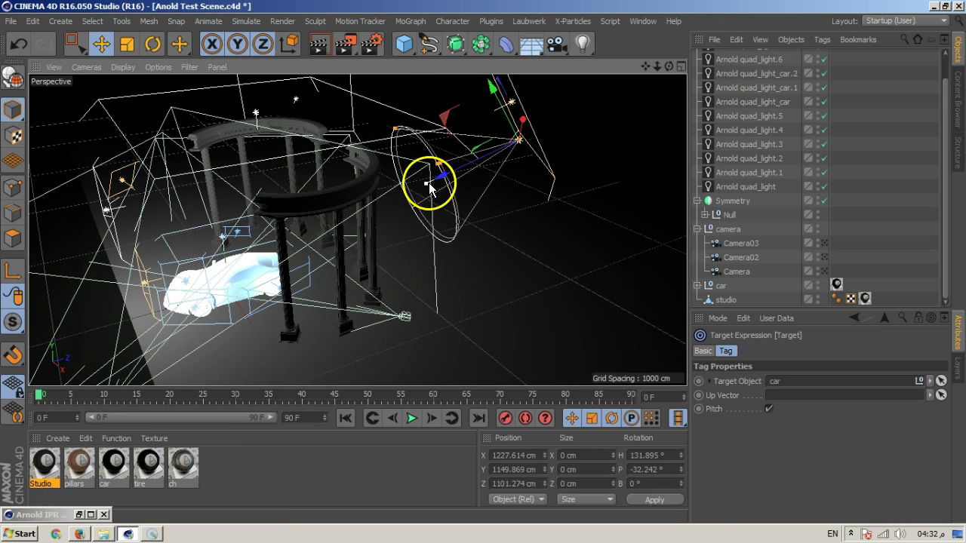
left_click_drag(349, 222, 330, 345)
Step: Restore the Arnold IPR window, start the live render and position the window beside the object list
mouse_move(388, 316)
left_mouse_down("alt")
mouse_move(394, 237)
mouse_move(351, 205)
mouse_move(339, 163)
mouse_move(243, 227)
mouse_move(186, 287)
mouse_move(254, 244)
mouse_move(211, 291)
mouse_move(317, 219)
mouse_move(459, 147)
mouse_move(496, 194)
mouse_move(352, 198)
mouse_move(535, 201)
mouse_move(565, 189)
mouse_move(544, 175)
mouse_move(558, 167)
left_mouse_up("alt")
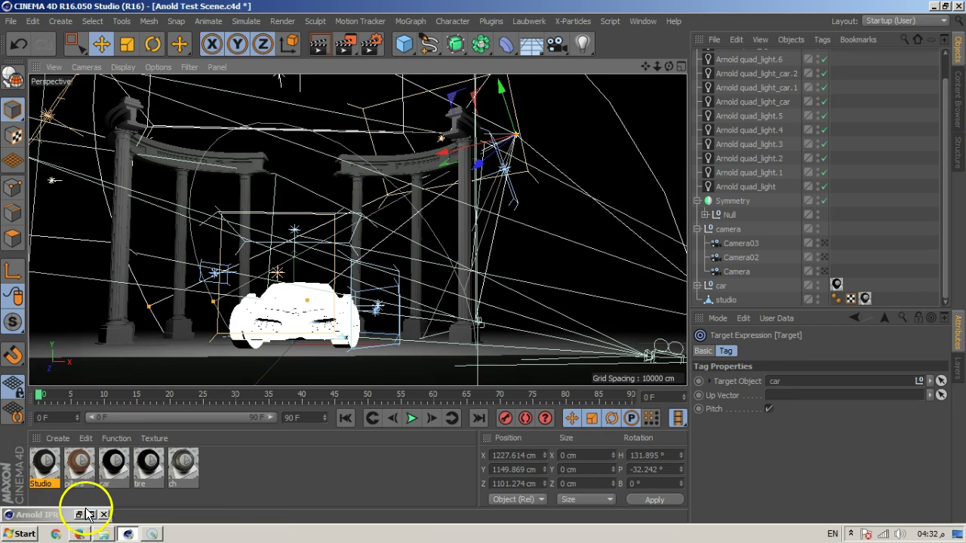
left_click(88, 514)
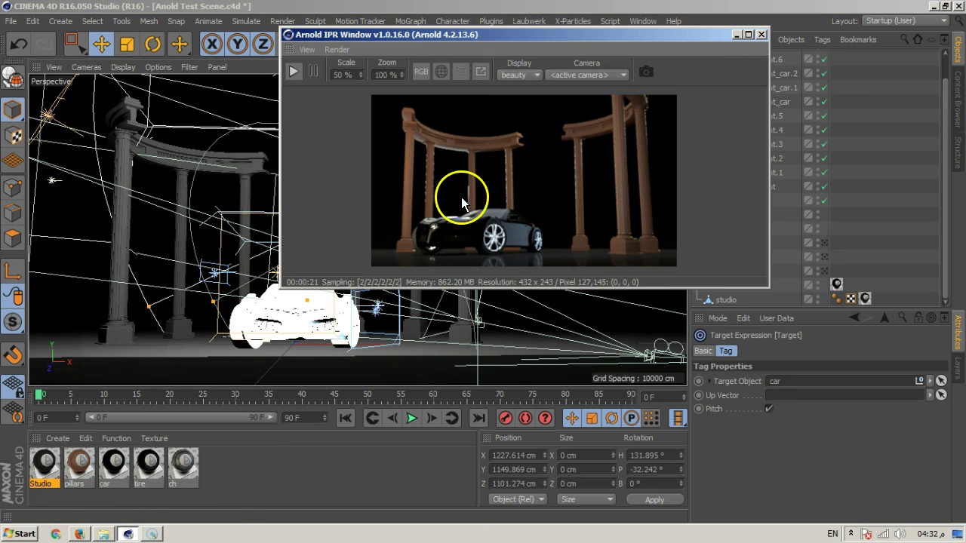
left_click(301, 72)
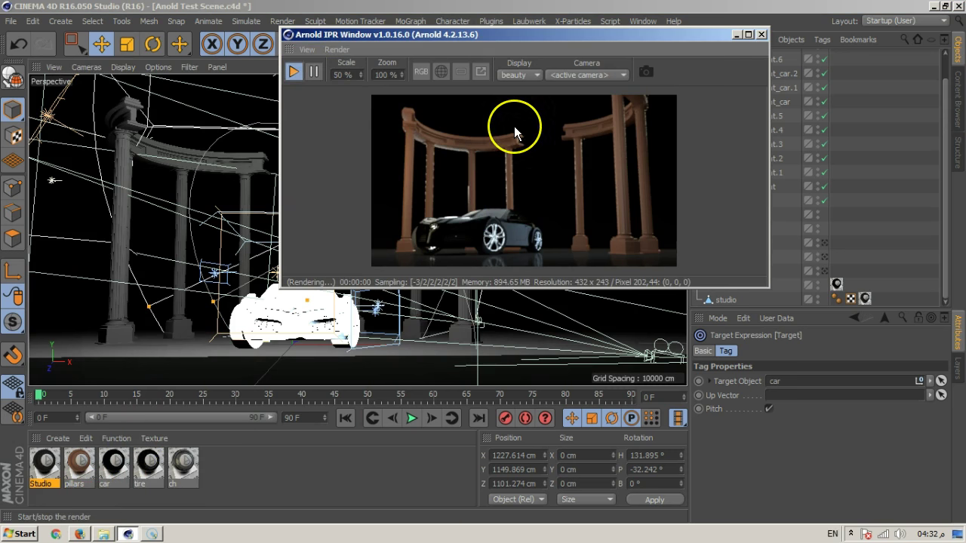
left_click_drag(554, 34, 397, 53)
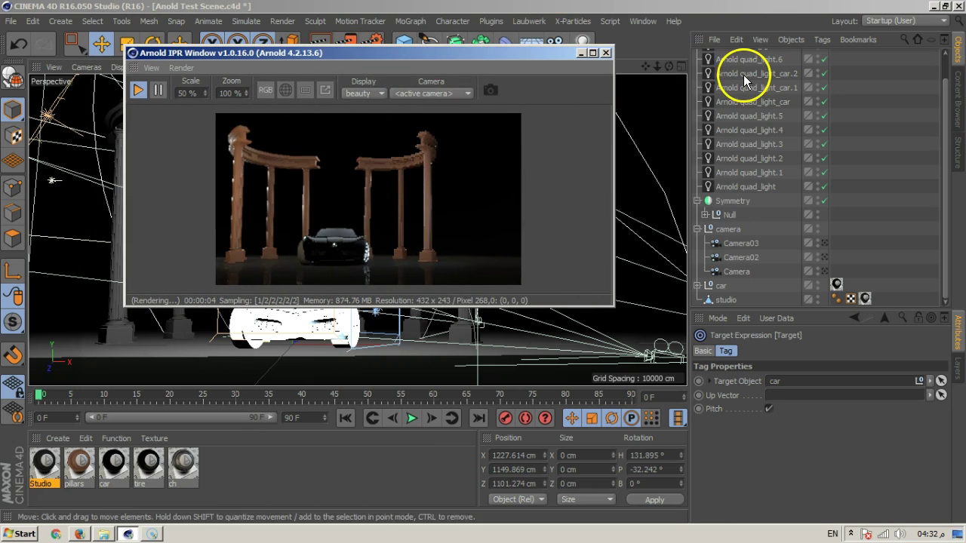
Step: Raise the Arnold spot_light's intensity to 8.79
double_click(780, 57)
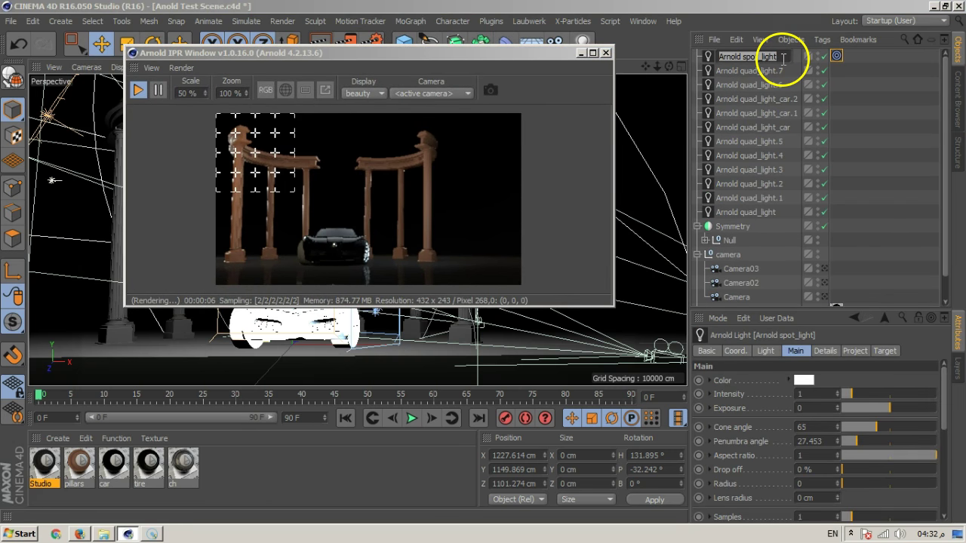
key("Return")
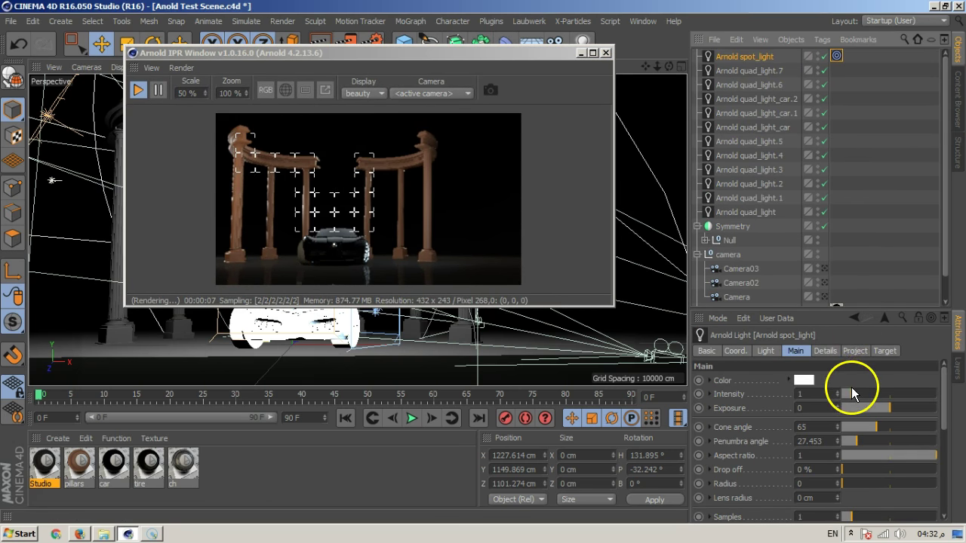
left_click_drag(851, 394, 926, 394)
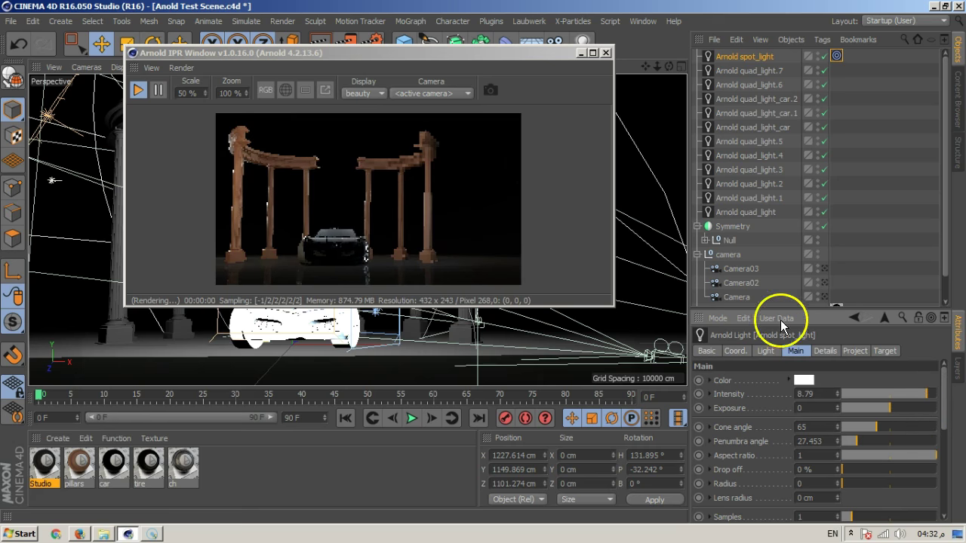
Step: Reframe the live render closer on the front of the car, then reposition the IPR window over the viewport and make it narrower
left_click_drag(521, 56, 896, 154)
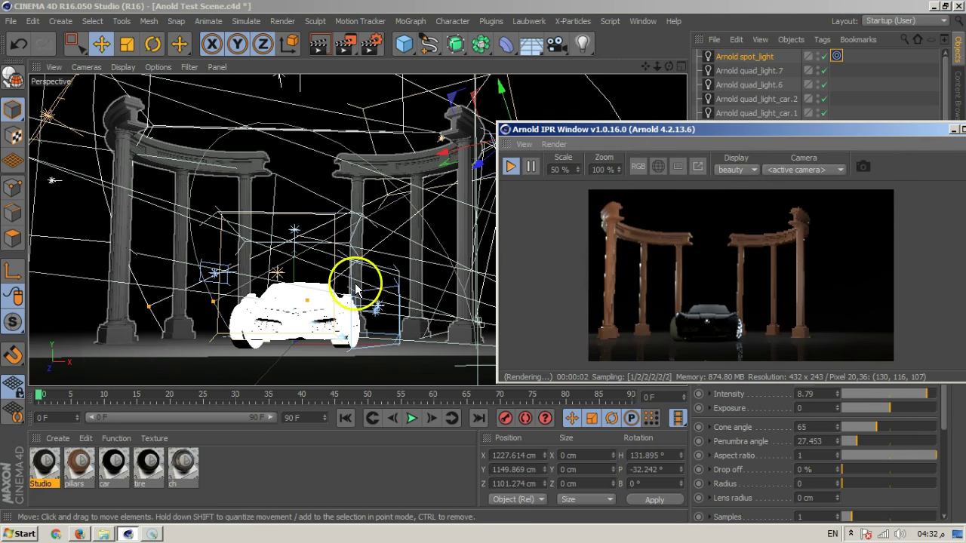
scroll(360, 239, "down", 3)
scroll(368, 248, "up", 5)
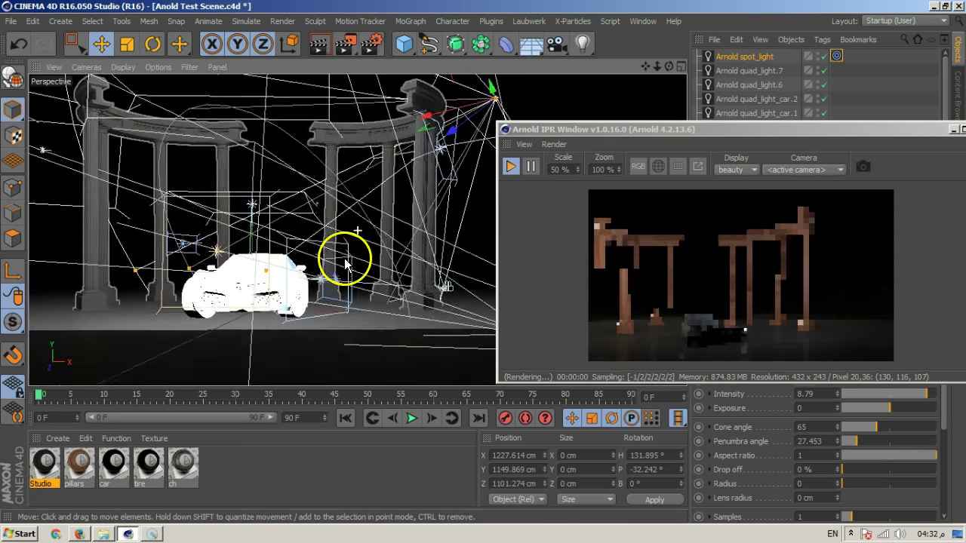
mouse_move(408, 260)
middle_mouse_down("alt")
mouse_move(416, 241)
mouse_move(392, 253)
middle_mouse_up("alt")
mouse_move(389, 252)
left_mouse_down("alt")
mouse_move(369, 261)
mouse_move(392, 269)
mouse_move(383, 262)
mouse_move(457, 243)
mouse_move(392, 265)
mouse_move(401, 274)
mouse_move(389, 249)
mouse_move(400, 246)
left_mouse_up("alt")
left_click(401, 276)
left_click(733, 239)
left_click_drag(701, 132, 337, 81)
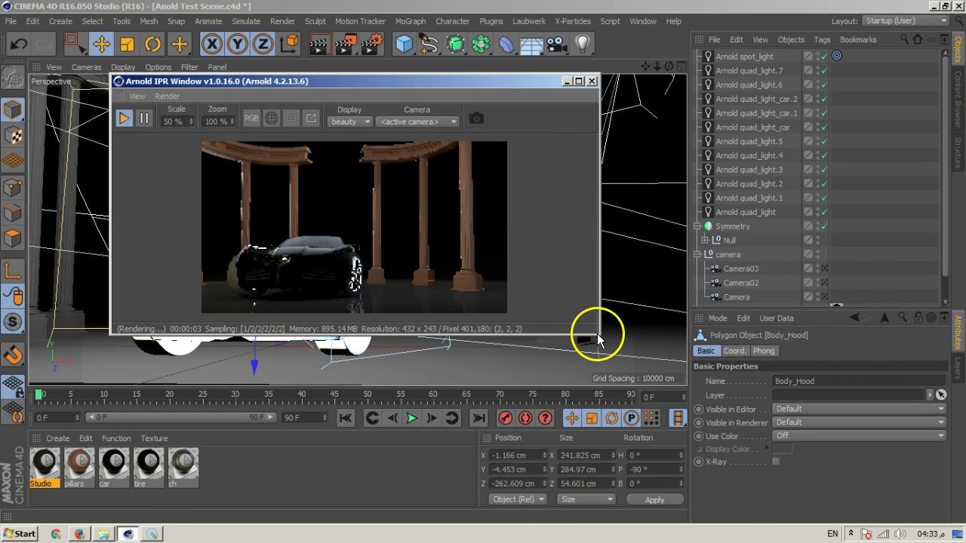
left_click_drag(597, 336, 491, 326)
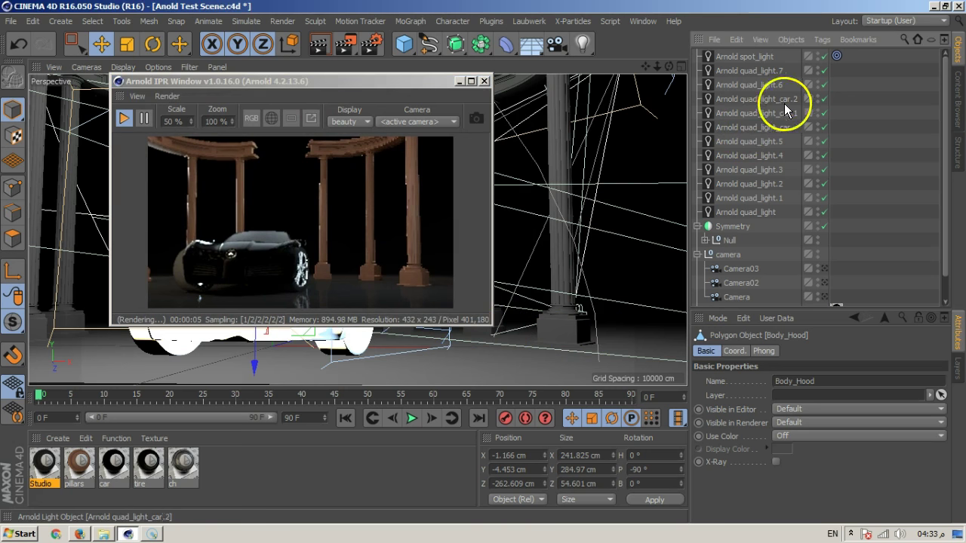
Step: Raise the Arnold spot_light's exposure to 3.35
left_click(761, 59)
left_click_drag(890, 410, 922, 413)
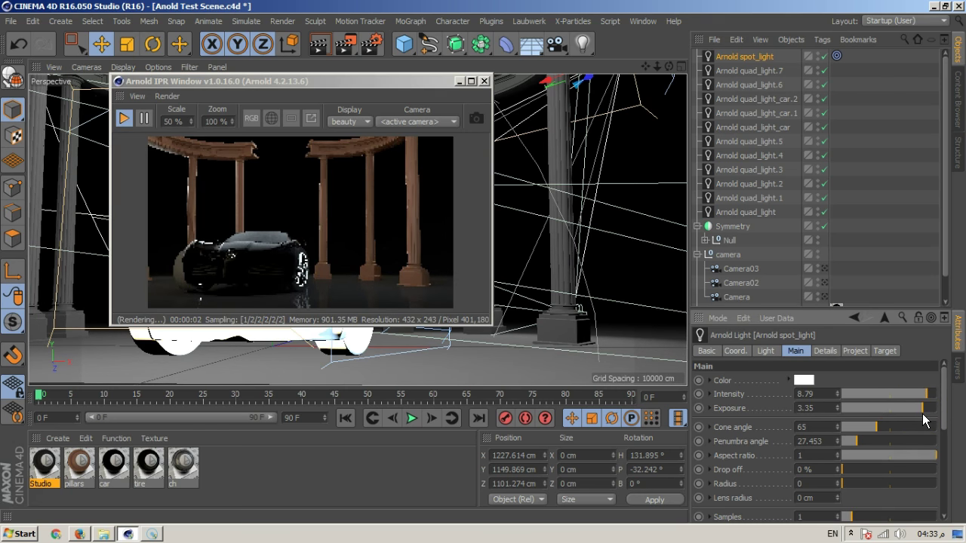
left_click(863, 276)
Step: Enable color temperature on the Arnold spot_light, try a warm value of 4028 and settle on 6898
left_click(745, 57)
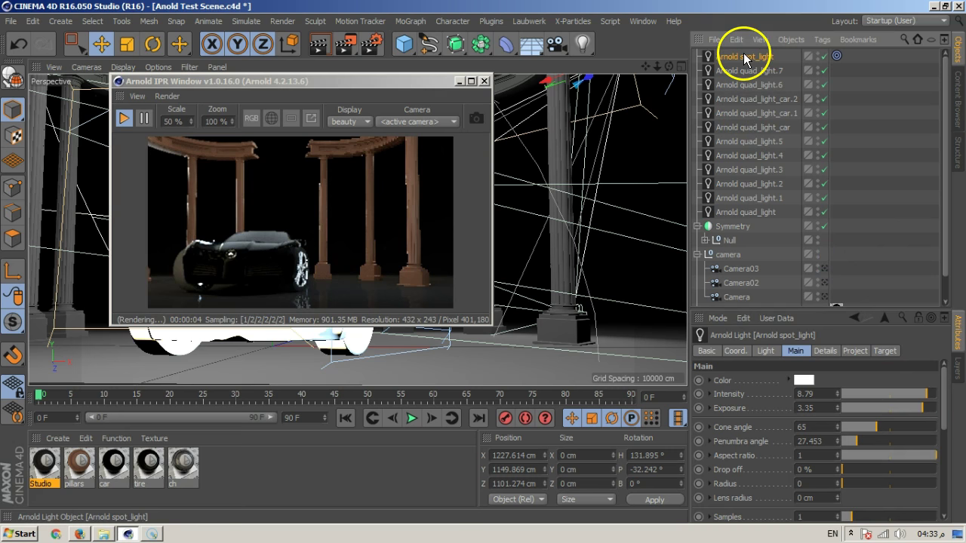
left_click(825, 350)
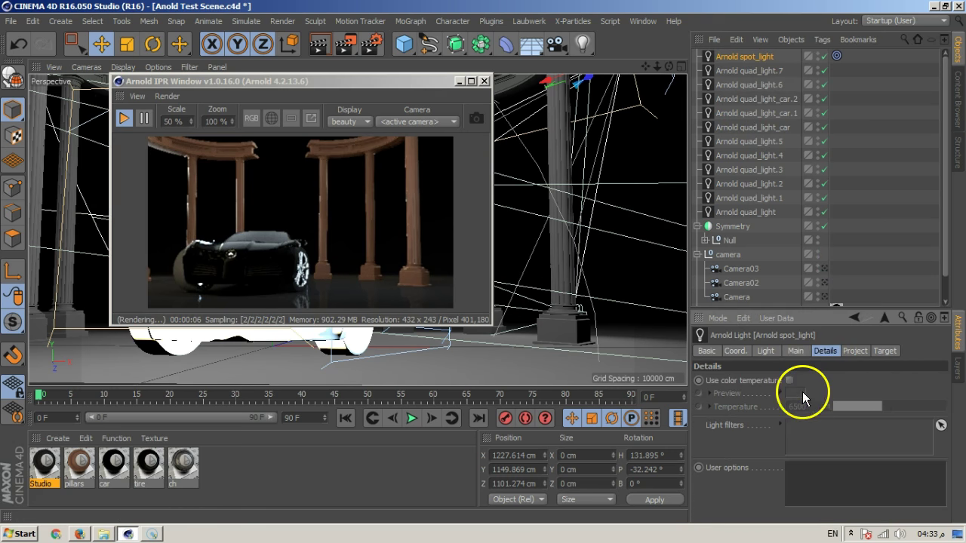
left_click(790, 382)
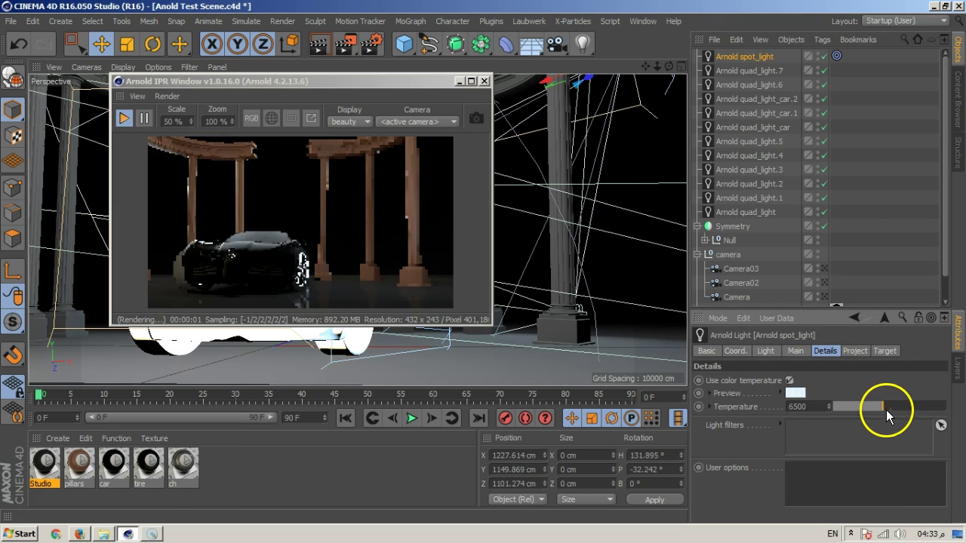
mouse_move(881, 408)
left_mouse_down()
mouse_move(852, 409)
mouse_move(864, 404)
left_mouse_up()
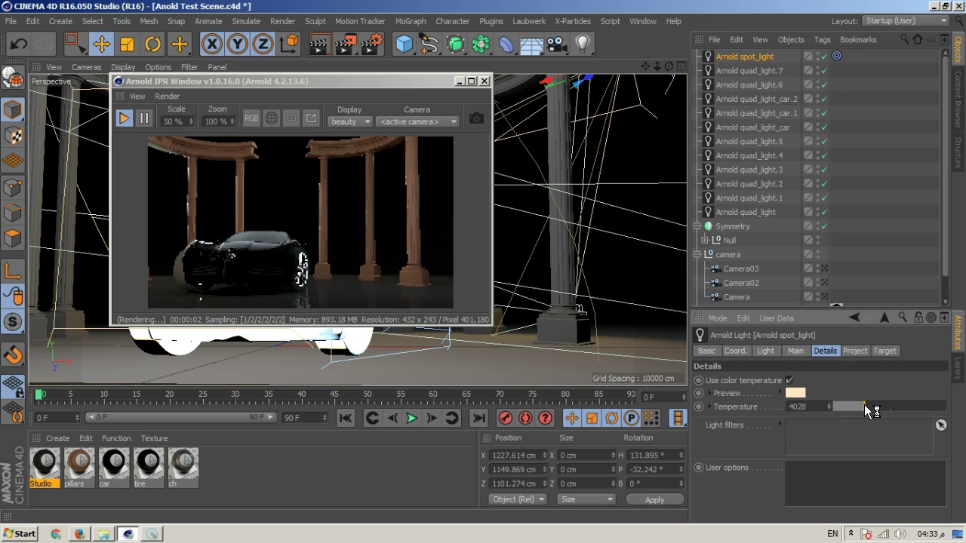
left_click_drag(865, 405, 886, 405)
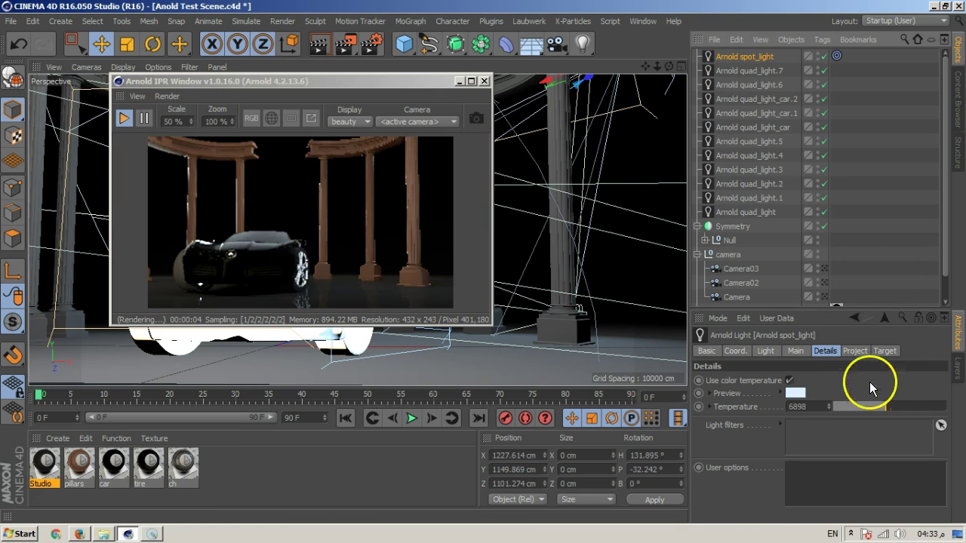
Step: Increase the Arnold spot_light's exposure to 5
left_click(795, 350)
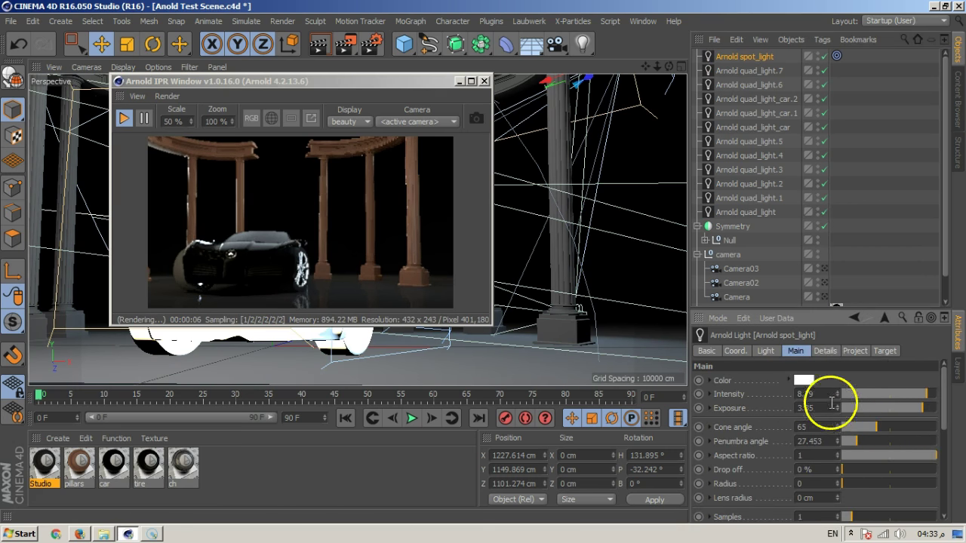
left_click_drag(925, 410, 940, 419)
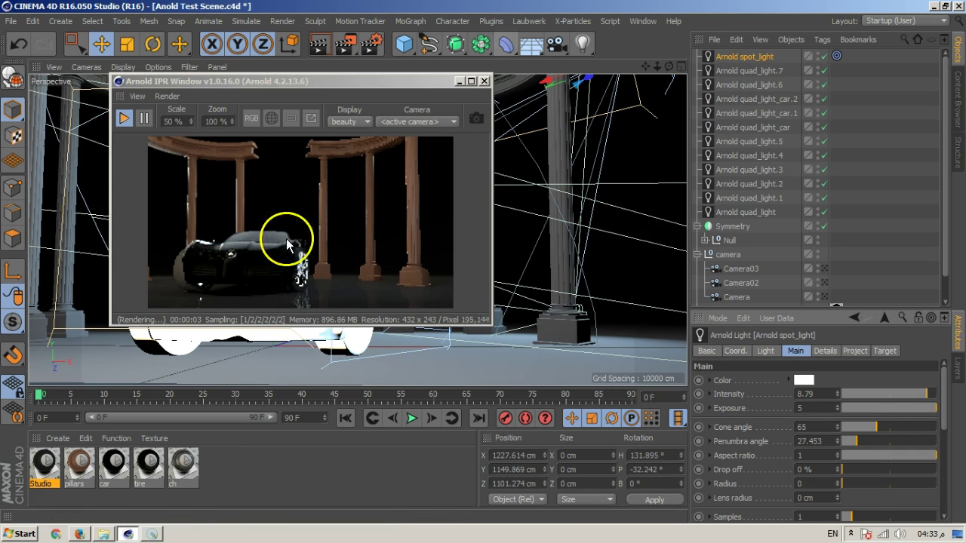
Step: Create an Arnold atmospheric_scattering volume material
left_click(67, 437)
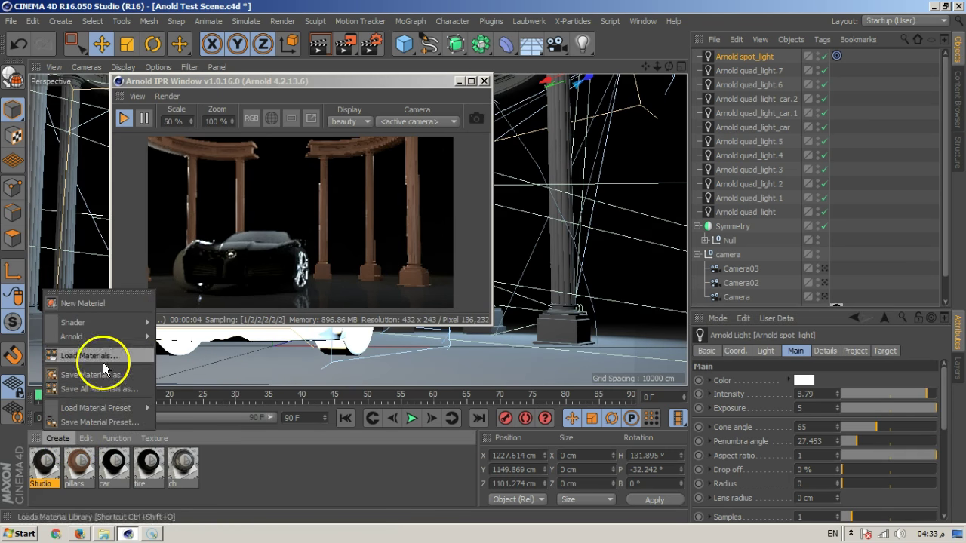
mouse_move(113, 337)
mouse_move(185, 378)
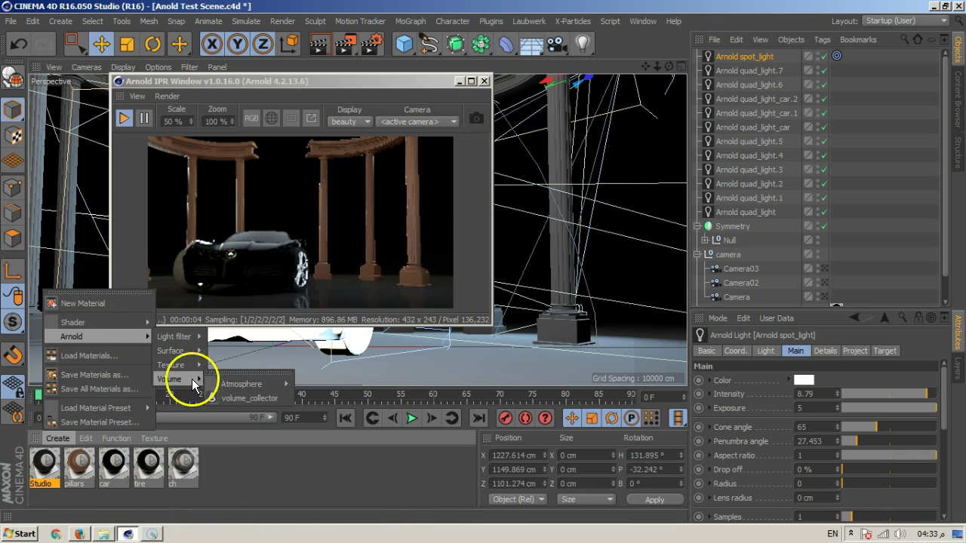
mouse_move(252, 386)
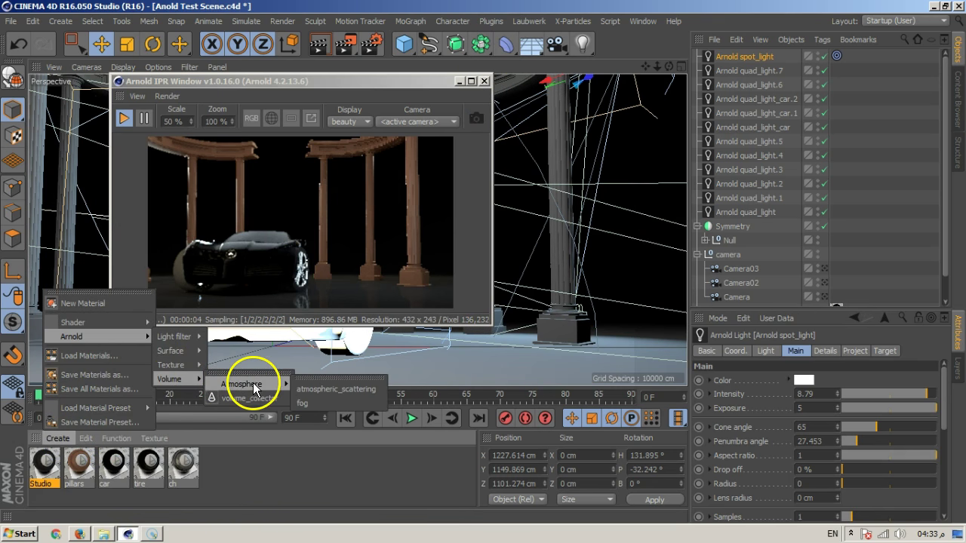
left_click(326, 389)
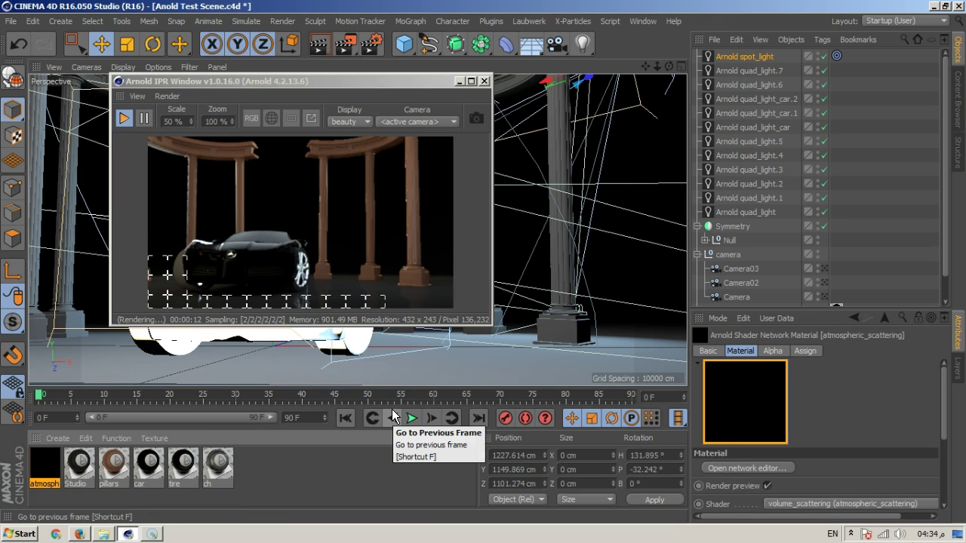
Step: Assign the atmospheric_scattering material as the Atmosphere in the Arnold Renderer's environment settings and close the render settings
left_click(373, 44)
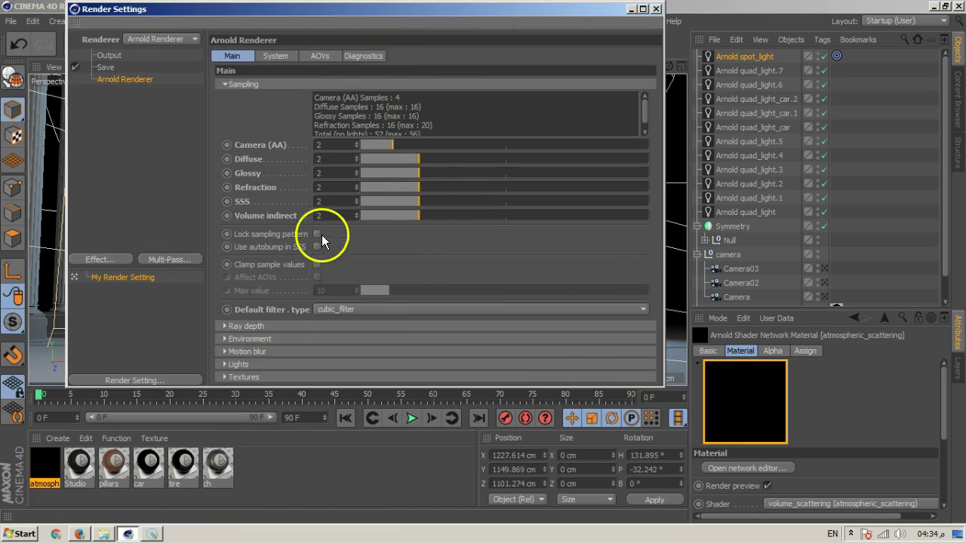
left_click(254, 341)
left_click_drag(45, 484, 317, 367)
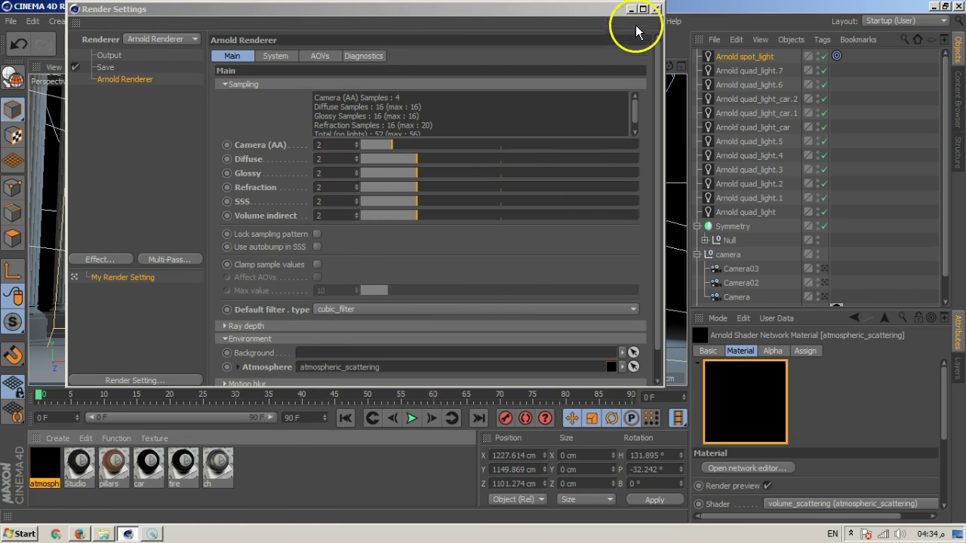
left_click(655, 8)
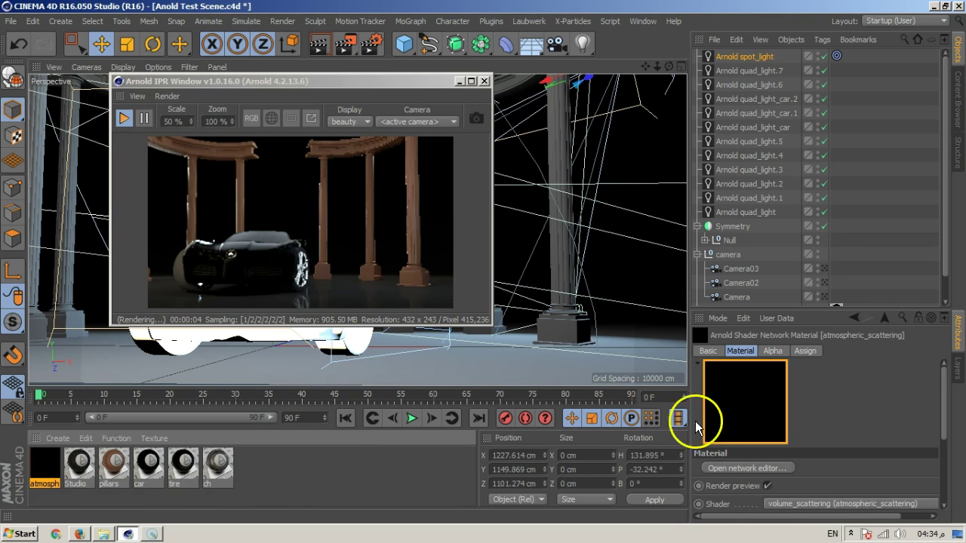
Step: Enlarge the area showing the atmospheric_scattering material's attributes and set its density to 0.09
left_click_drag(832, 308, 815, 170)
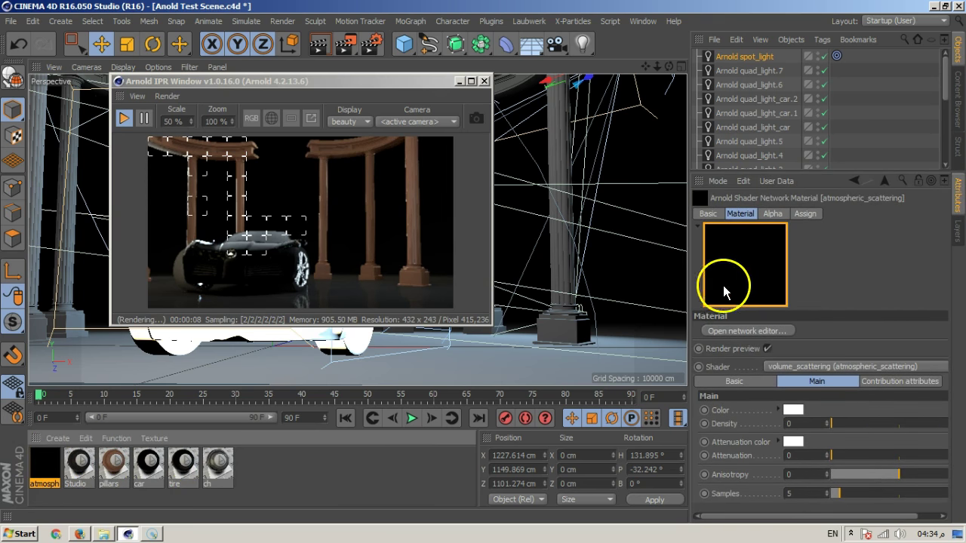
left_click_drag(691, 291, 657, 291)
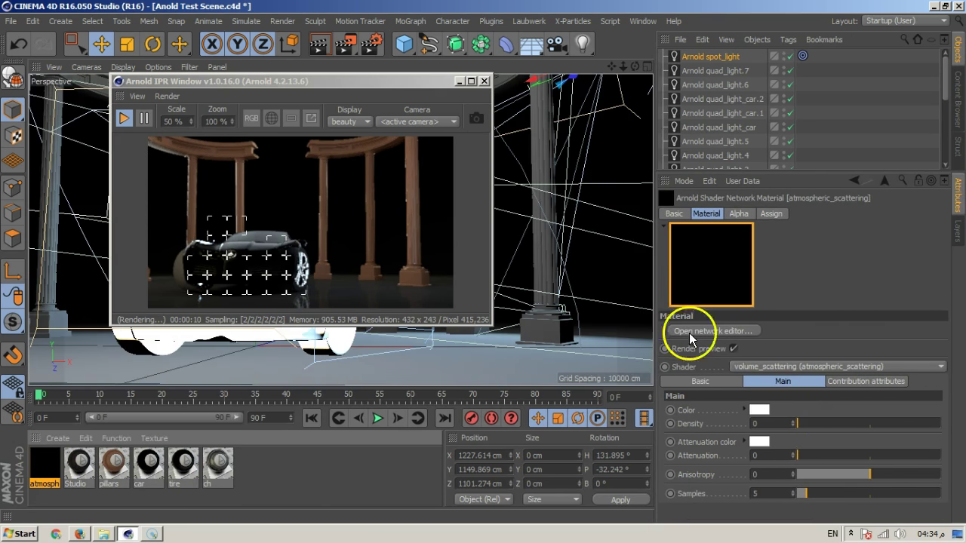
left_click_drag(798, 428, 804, 428)
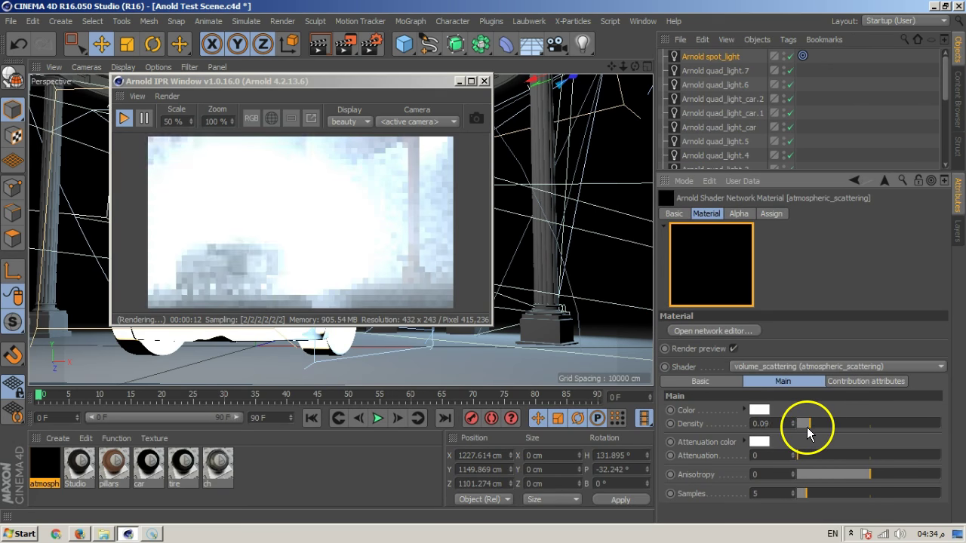
Step: Lower the atmospheric_scattering density to 0.03, set the spot light's intensity to 6.17 and exposure to 1.88, and restart the IPR render
left_click_drag(806, 433, 803, 433)
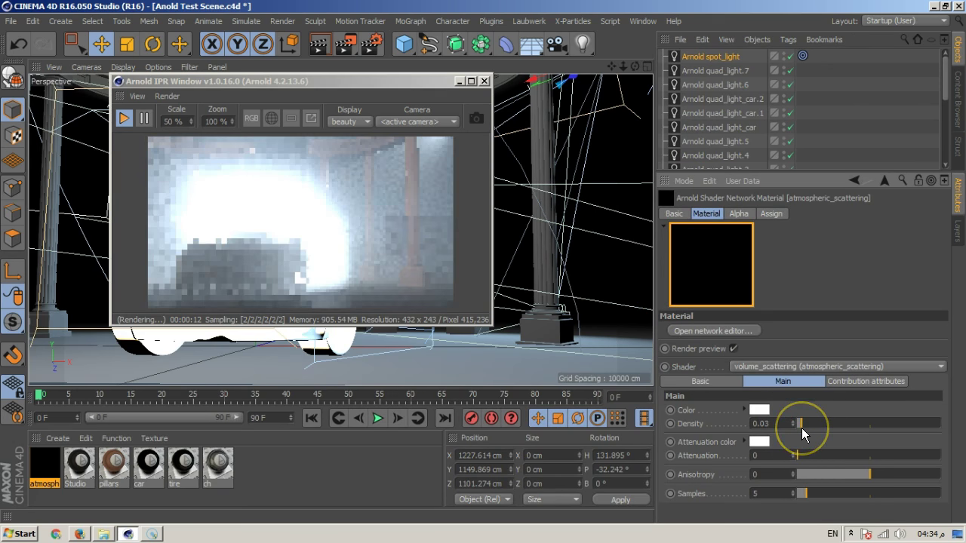
left_click(701, 56)
left_click_drag(931, 271, 888, 256)
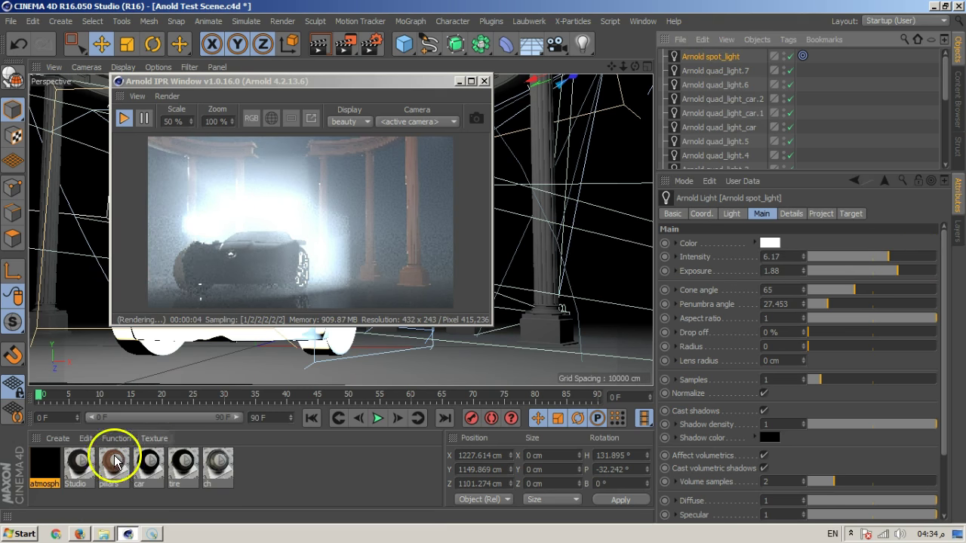
left_click(49, 462)
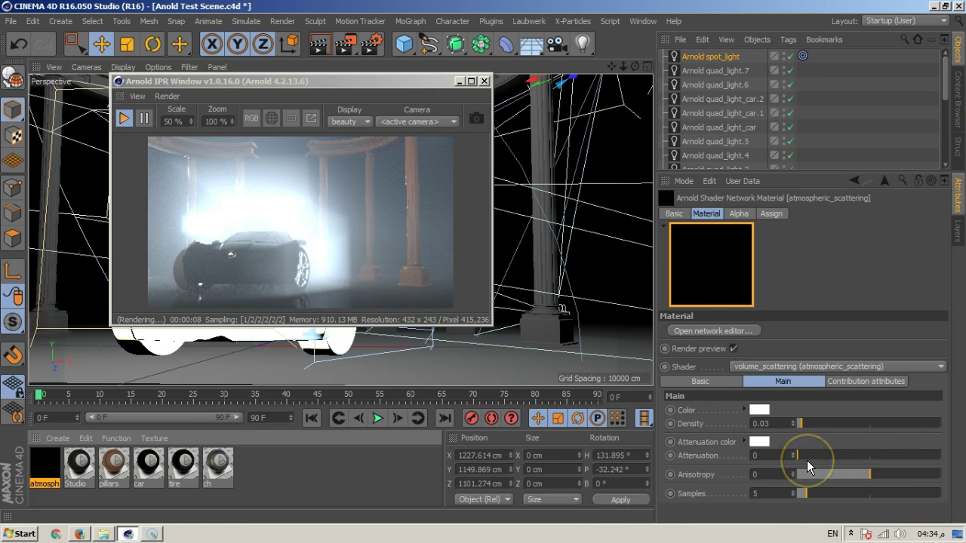
left_click(124, 118)
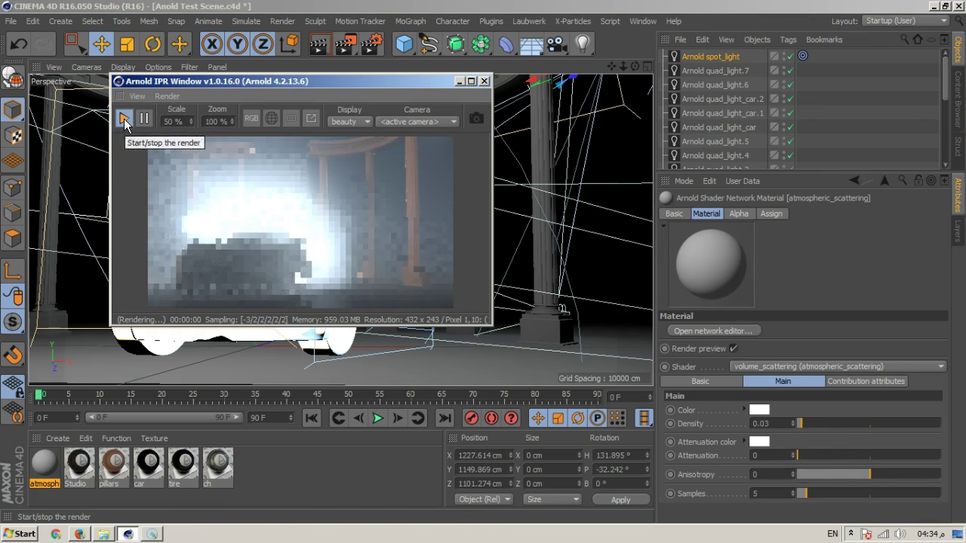
Step: Turn off Affect volumetrics for Arnold quad_light.6, quad_light_car.2, quad_light_car.1 and quad_light_car
left_click(717, 71)
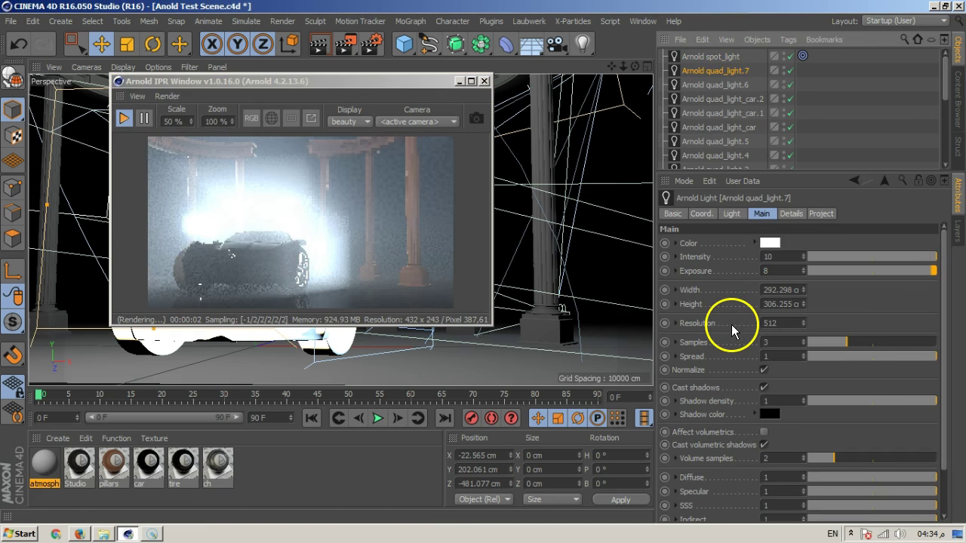
left_click(716, 86)
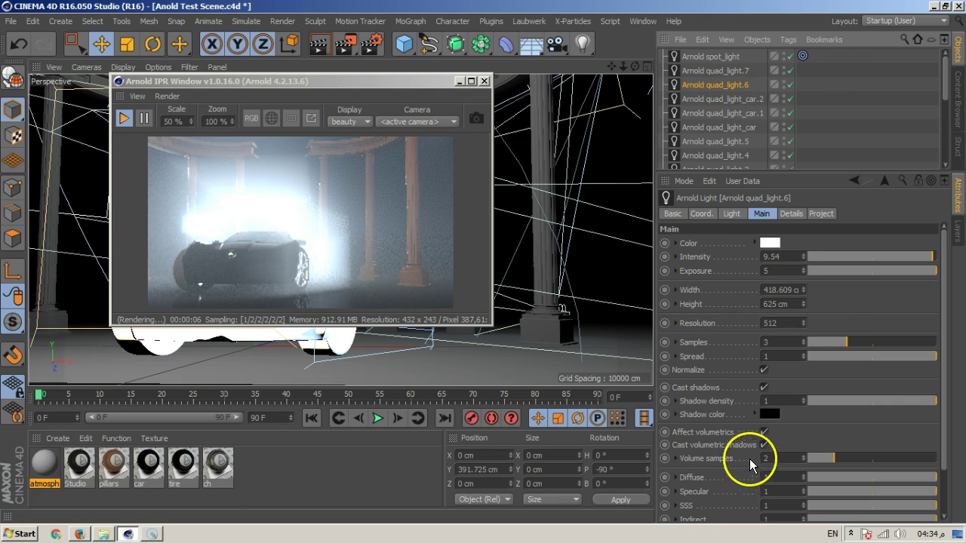
left_click(764, 433)
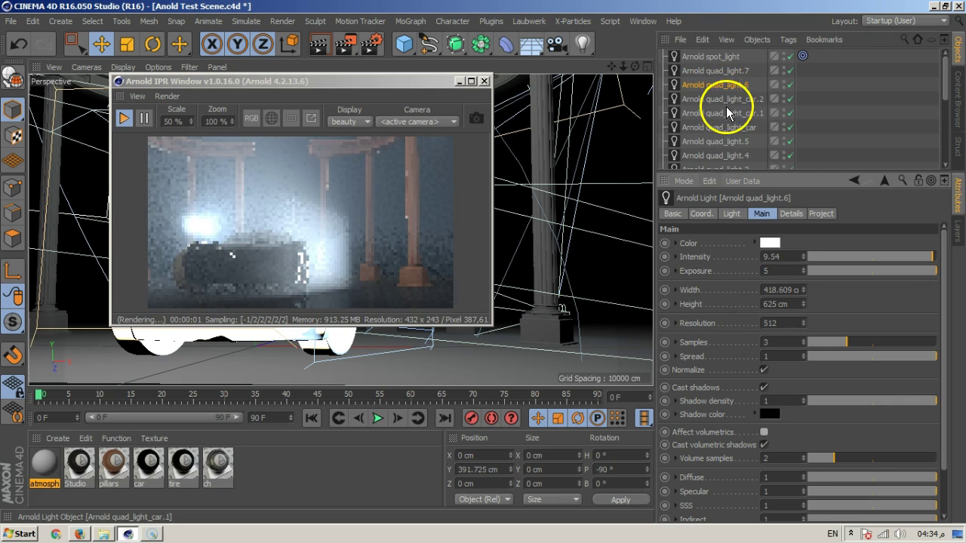
left_click(728, 100)
left_click(764, 432)
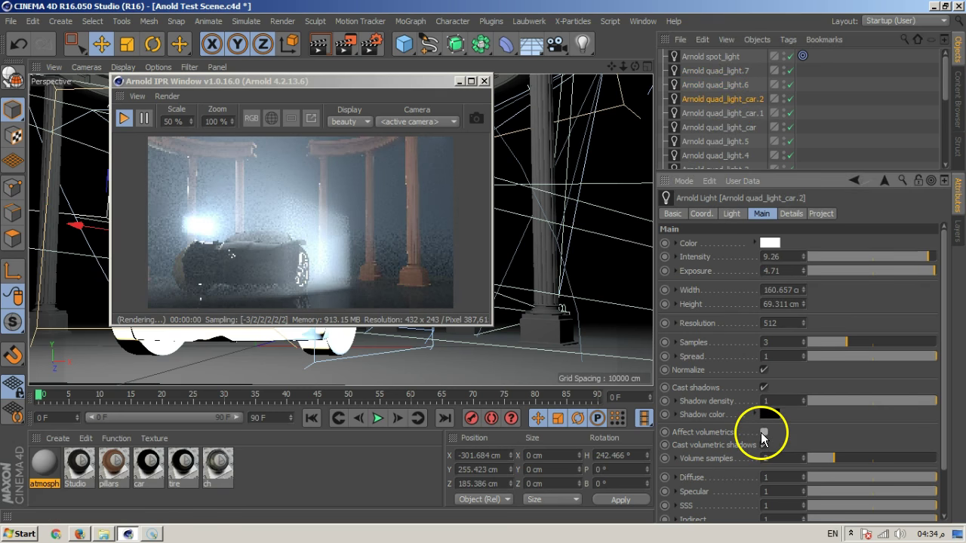
left_click(726, 113)
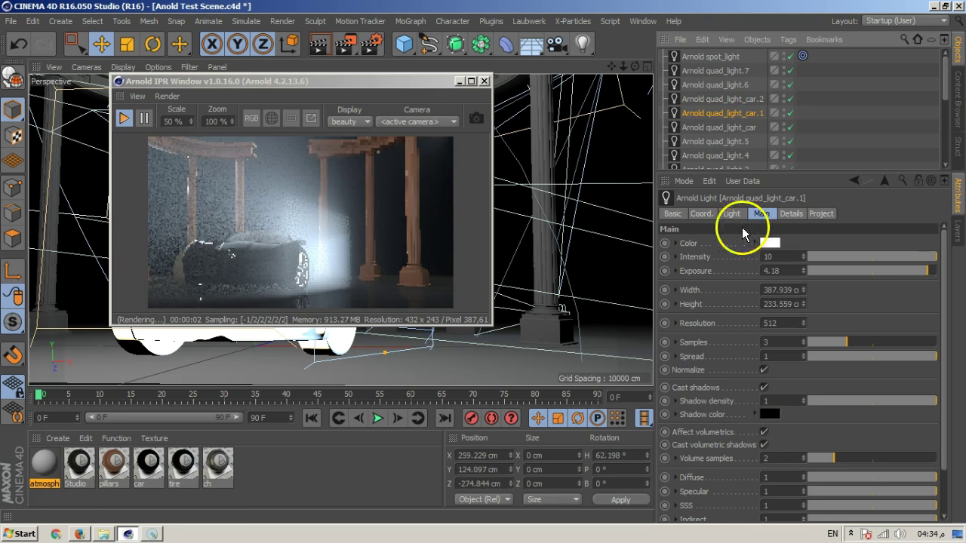
left_click(764, 433)
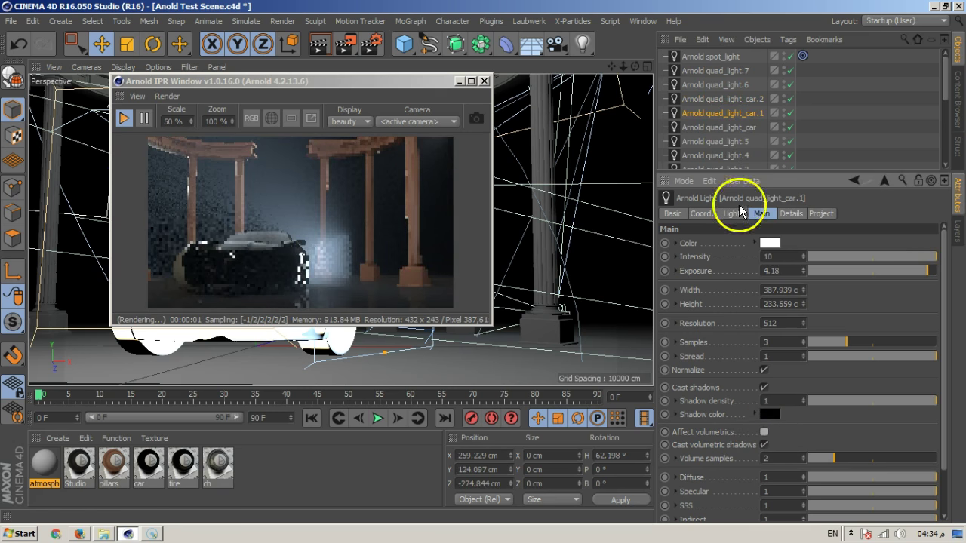
left_click(729, 128)
left_click(764, 432)
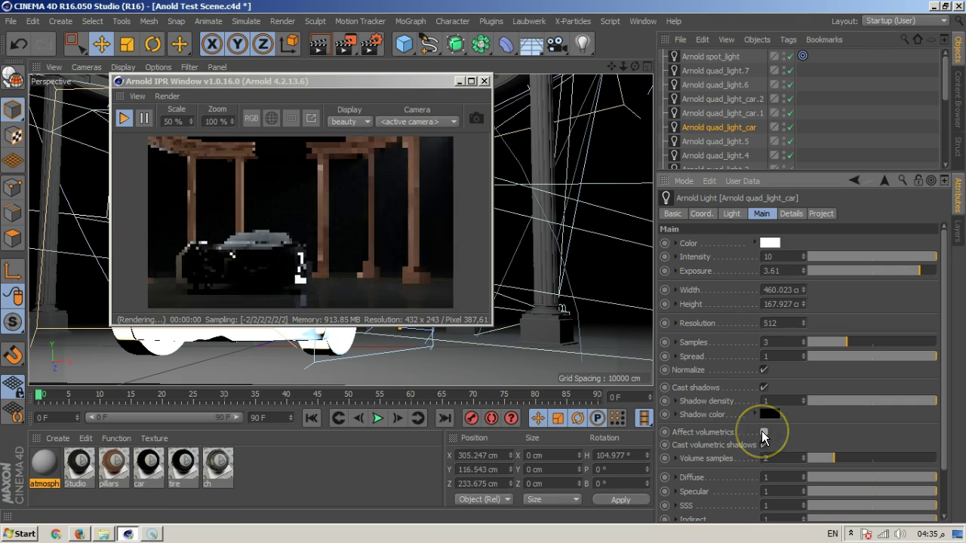
Step: Raise the Arnold spot_light's intensity to 10 and its exposure to 4.05
left_click(712, 57)
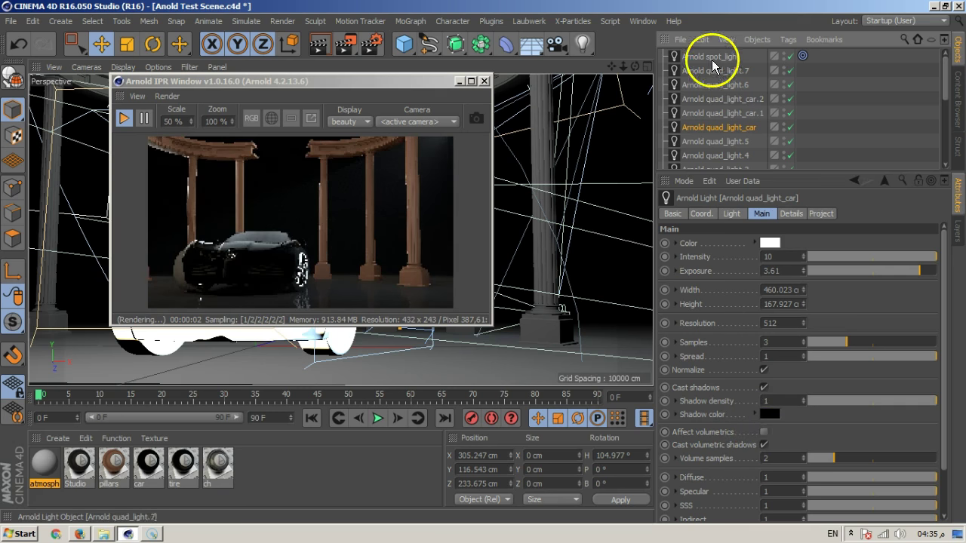
left_click_drag(905, 254, 927, 270)
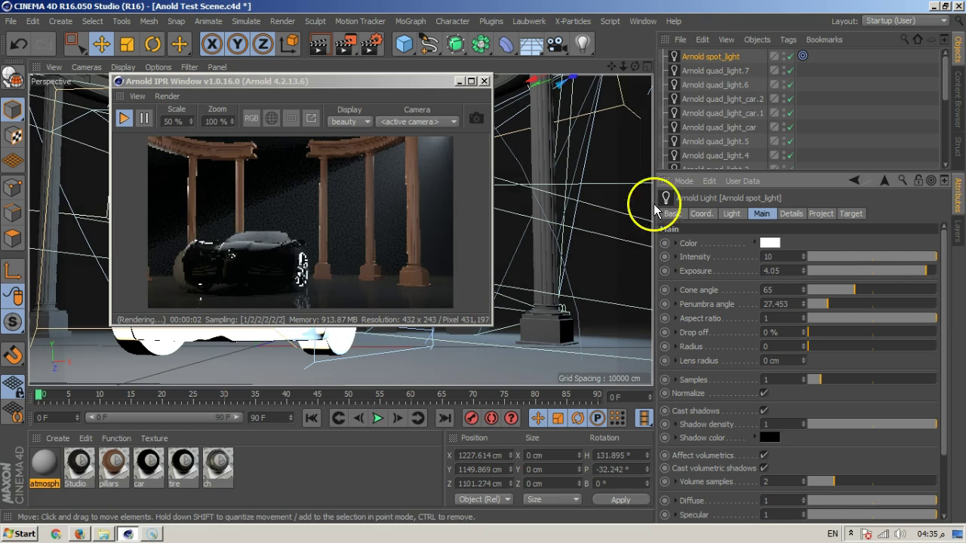
Step: Set the atmospheric_scattering material's density to 0.39 and its attenuation to 0.16
left_click(47, 460)
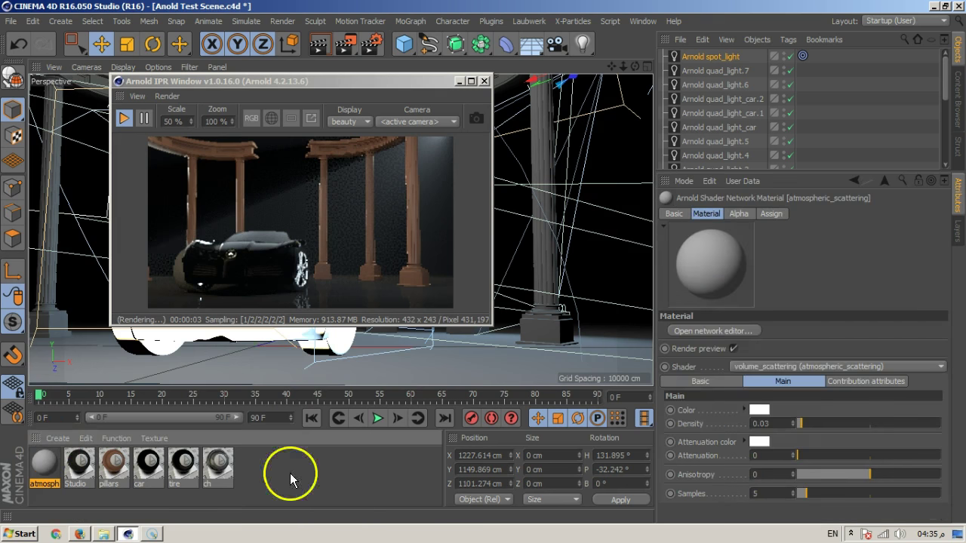
left_click_drag(801, 426, 849, 430)
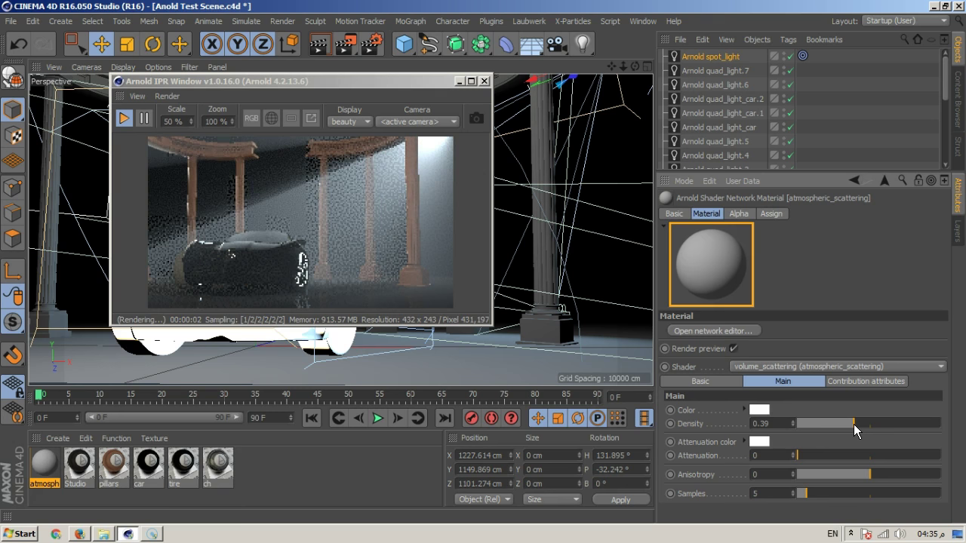
left_click(850, 436)
mouse_move(807, 458)
left_mouse_down()
mouse_move(799, 459)
mouse_move(832, 458)
mouse_move(821, 458)
left_mouse_up()
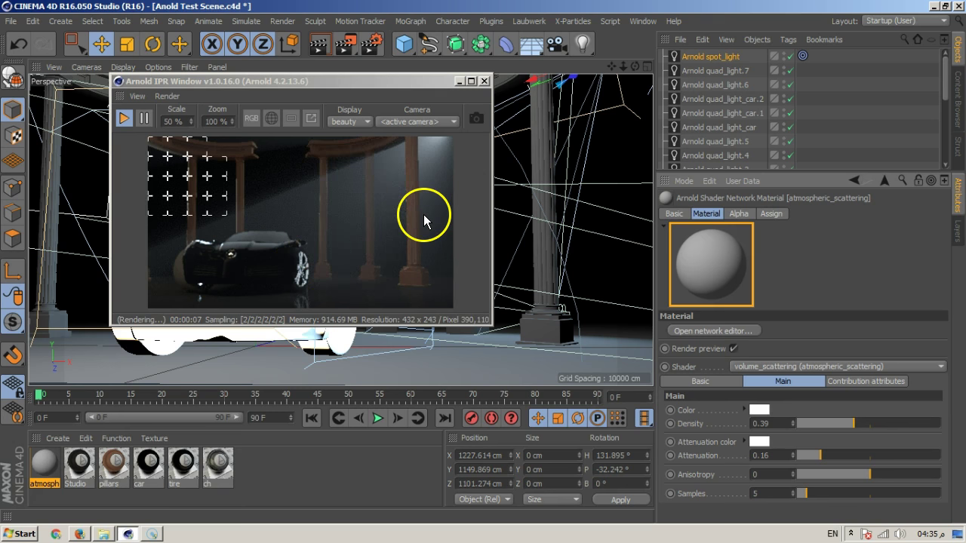
Step: Set the Arnold spot_light's lens radius to 123 cm, penumbra angle to 37.66, cone angle to 63.1, and both samples and volume samples to 3
left_click(709, 57)
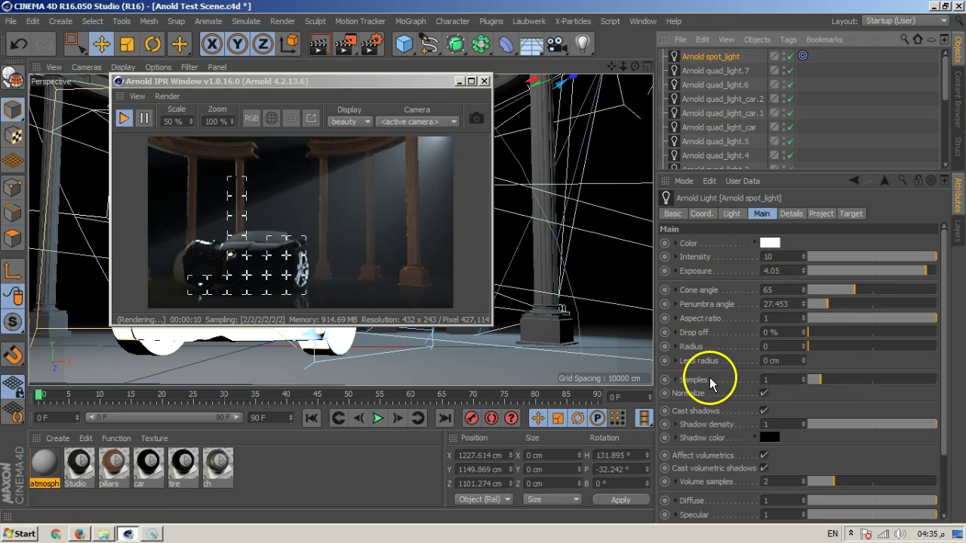
mouse_move(800, 362)
left_mouse_down()
mouse_move(806, 352)
mouse_move(804, 360)
left_mouse_up()
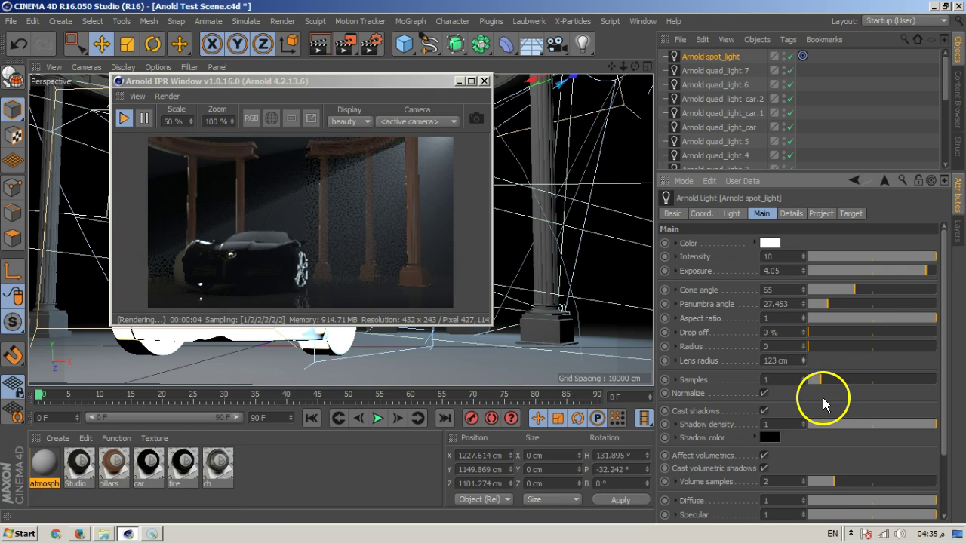
mouse_move(828, 308)
left_mouse_down()
mouse_move(815, 306)
mouse_move(836, 308)
left_mouse_up()
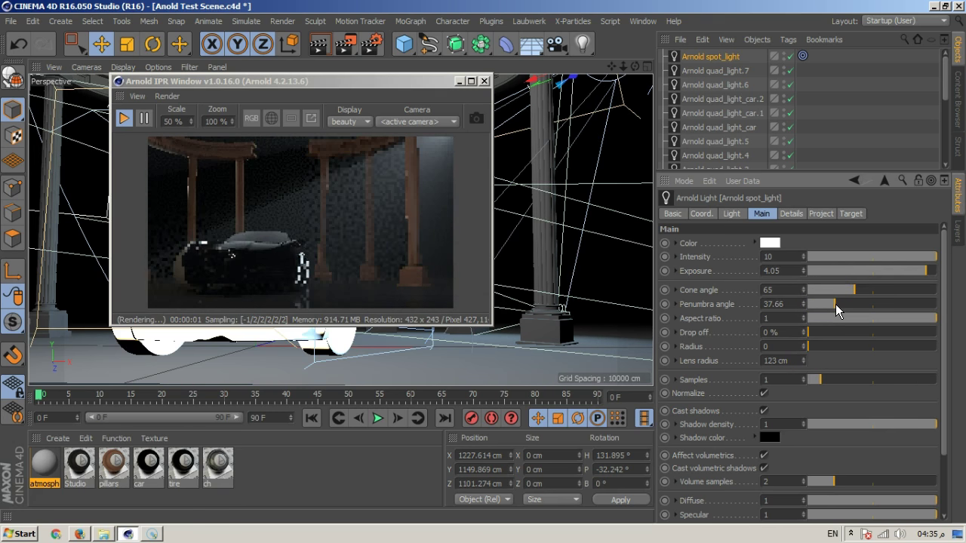
mouse_move(848, 296)
left_mouse_down()
mouse_move(837, 290)
mouse_move(855, 292)
left_mouse_up()
left_click_drag(821, 378, 845, 383)
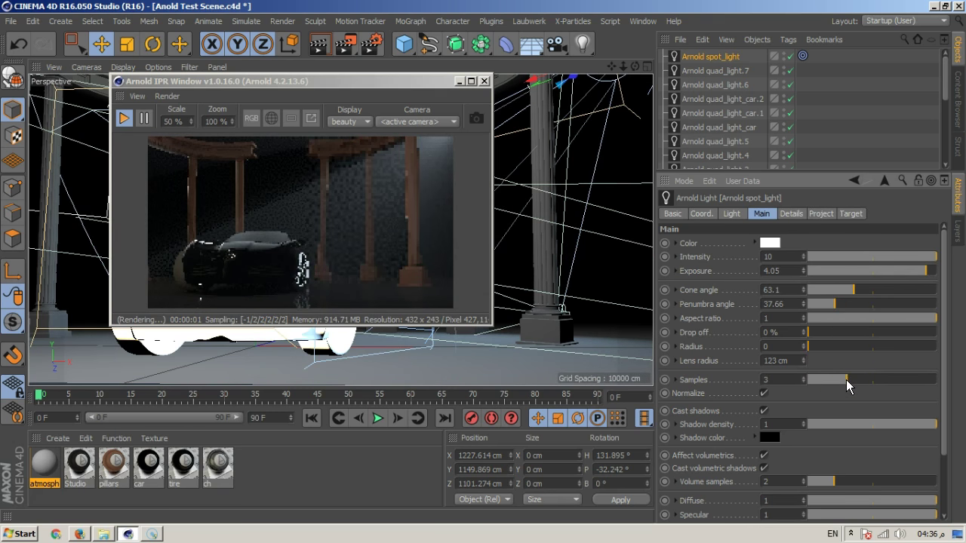
left_click_drag(814, 481, 853, 486)
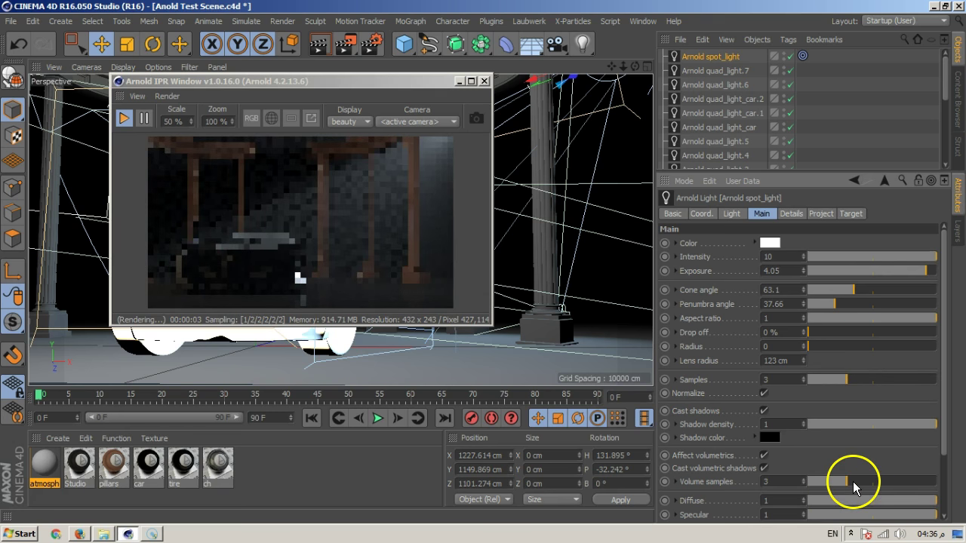
Step: Increase the atmospheric_scattering material's samples to 13
left_click(44, 464)
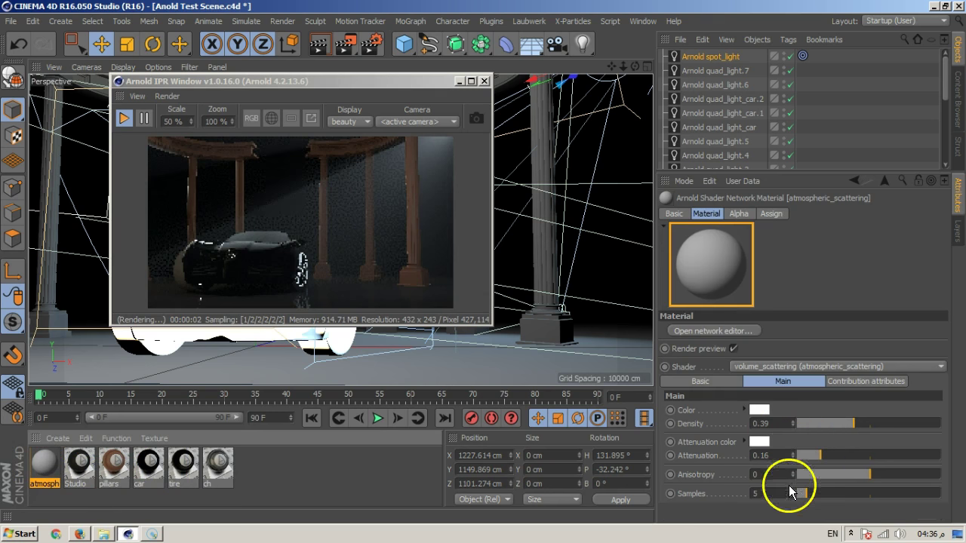
left_click_drag(808, 500, 826, 501)
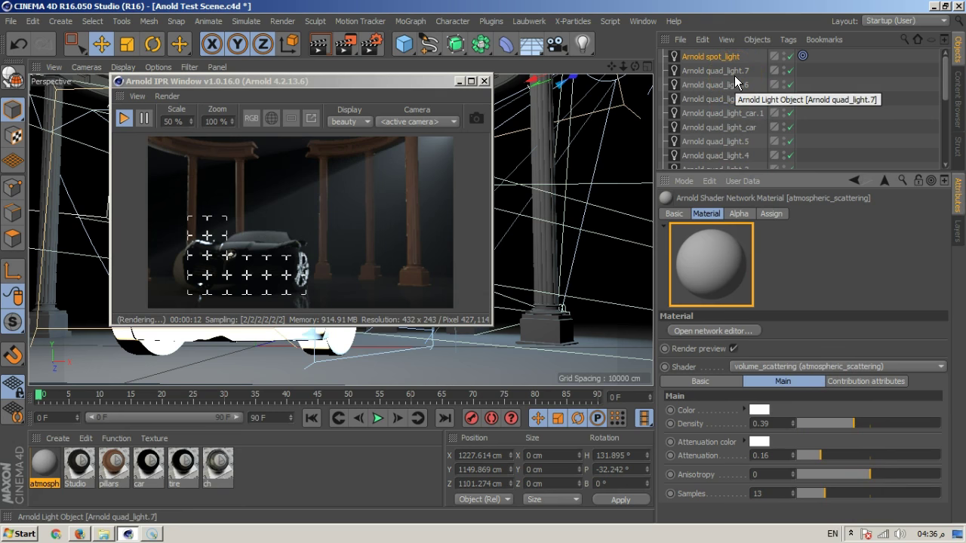
Step: Raise the Arnold spot_light's exposure to 5 and warm its color temperature to 3964
left_click(717, 58)
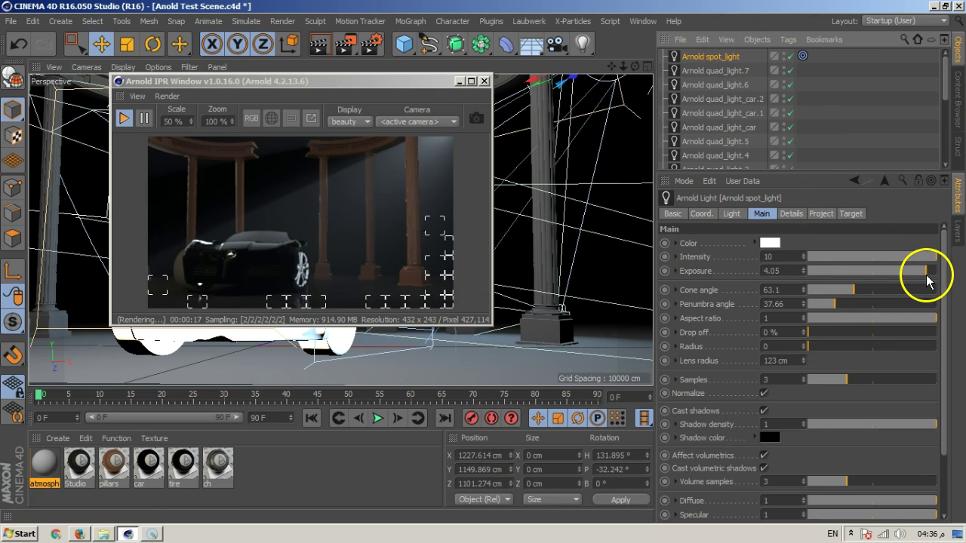
left_click_drag(922, 276, 948, 275)
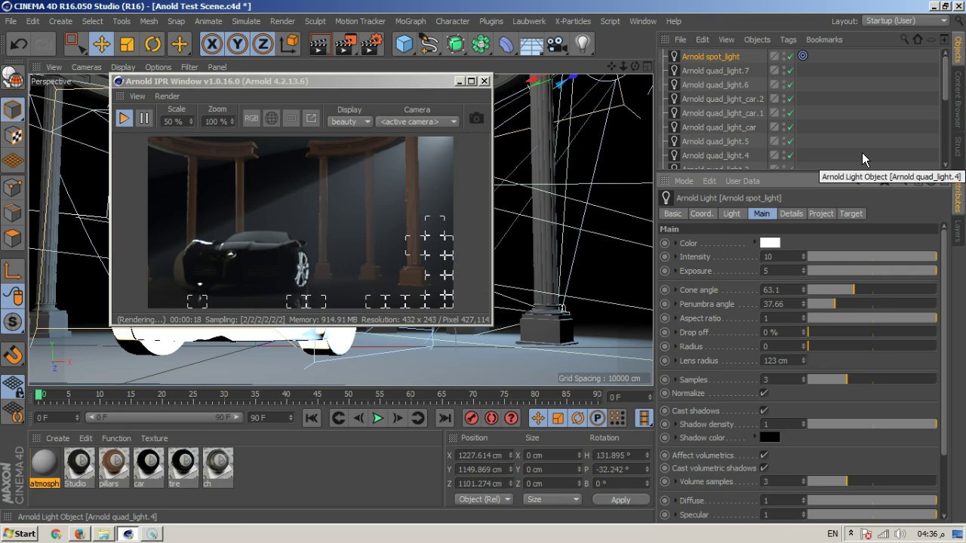
left_click(791, 215)
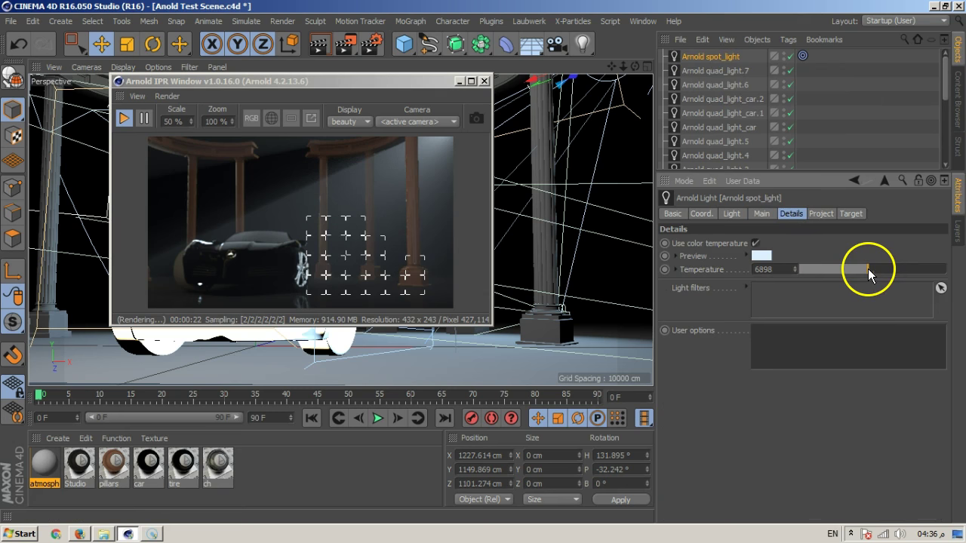
left_click_drag(870, 269, 838, 269)
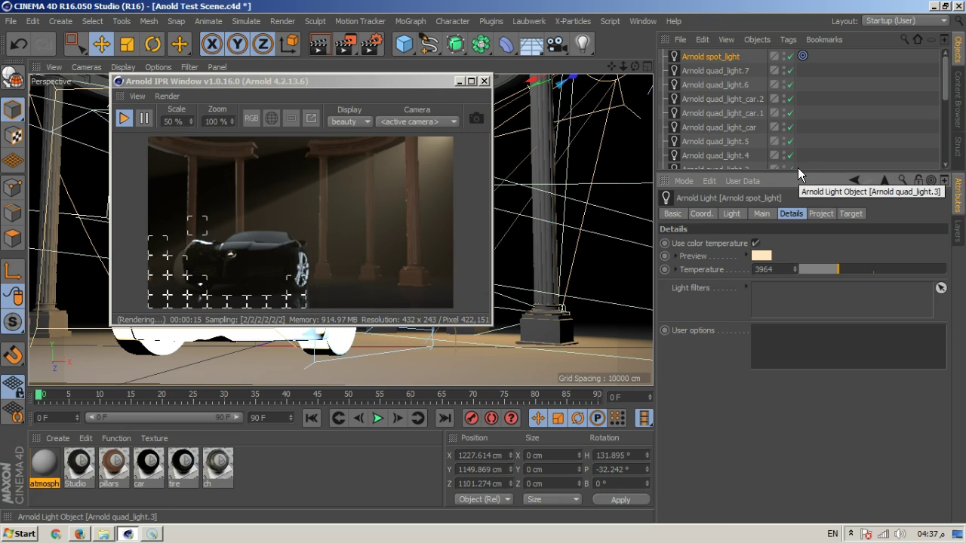
Step: Check the volumetric lighting through Camera, Camera02 and Camera03, then return to the default view
left_click(455, 263)
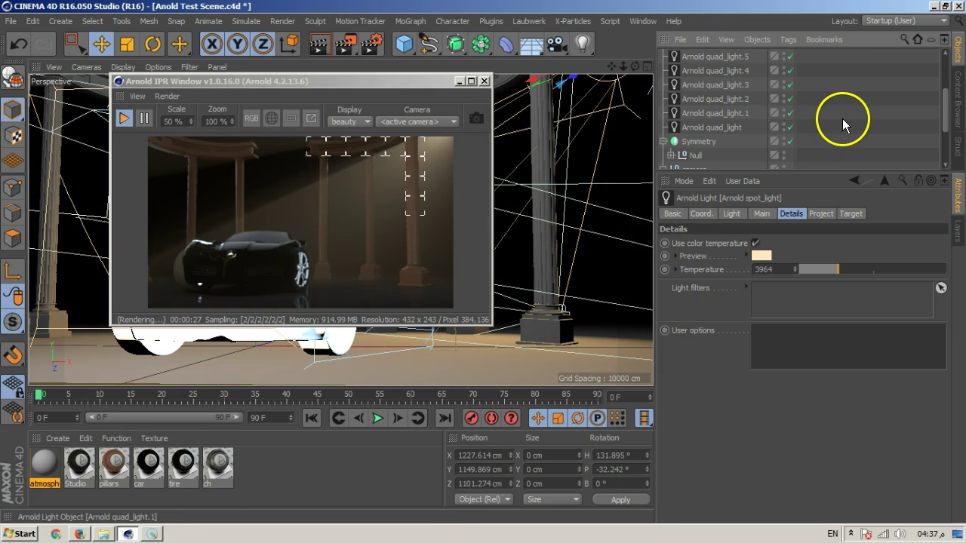
scroll(842, 118, "down", 5)
left_click(789, 134)
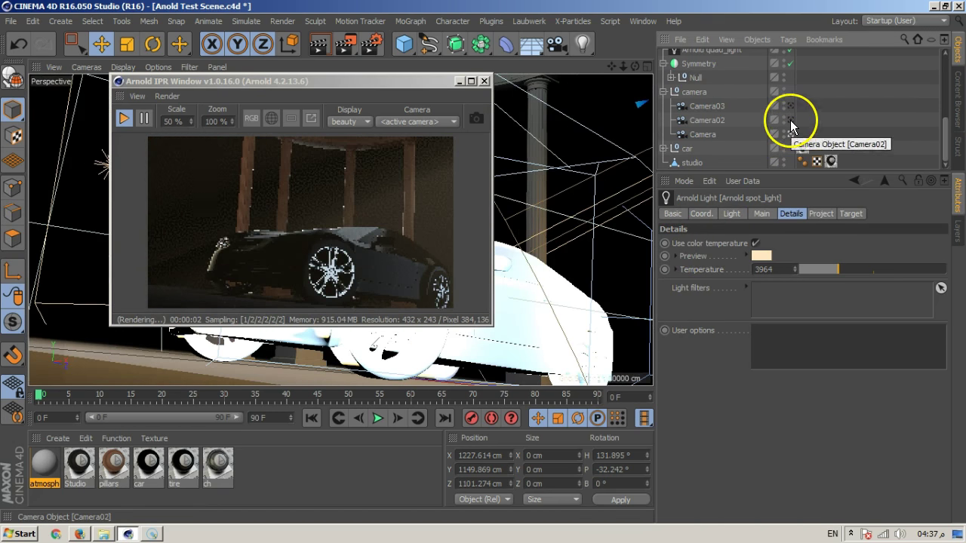
left_click(790, 120)
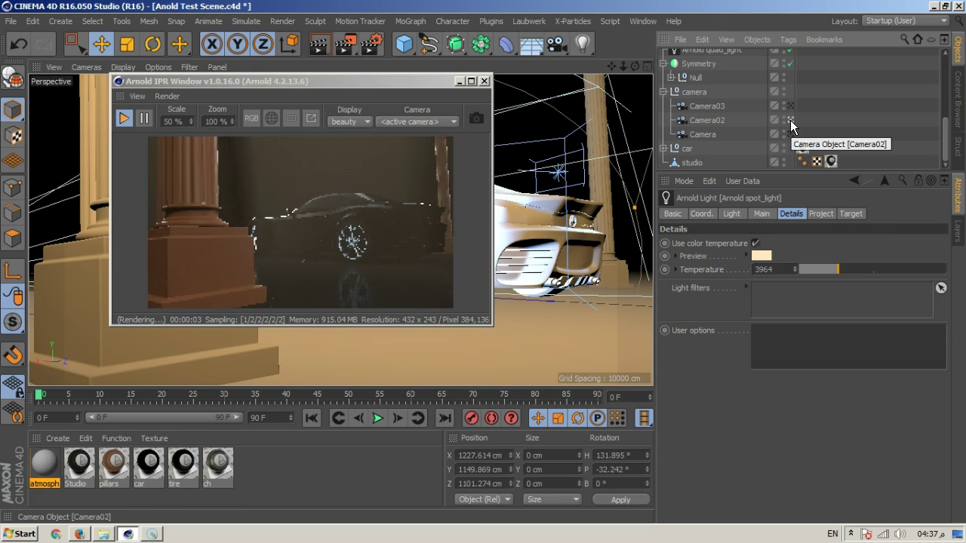
left_click(789, 106)
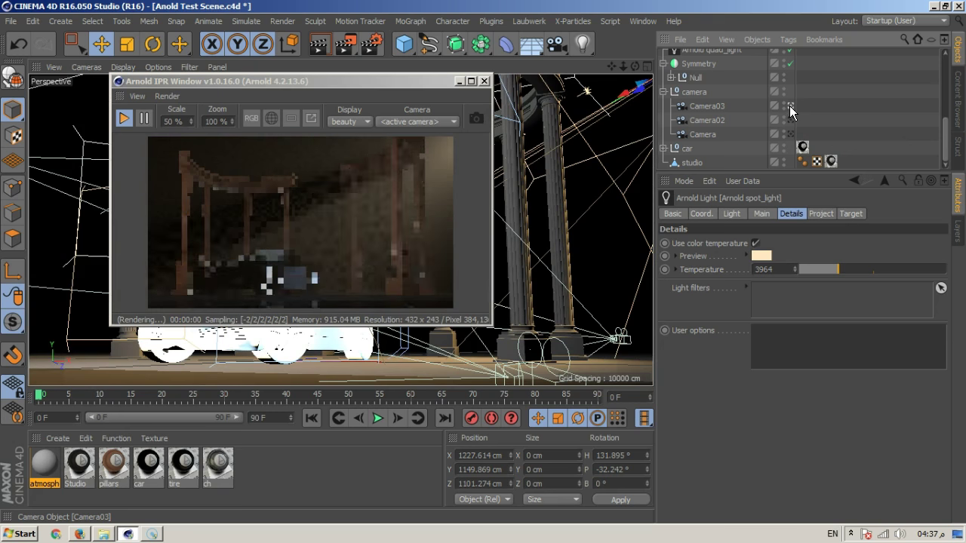
left_click(789, 105)
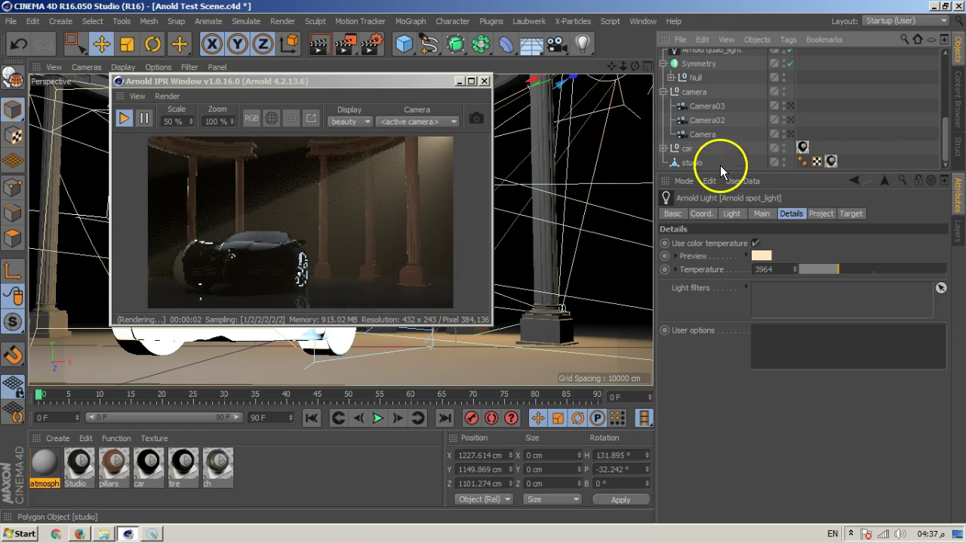
scroll(850, 110, "up", 5)
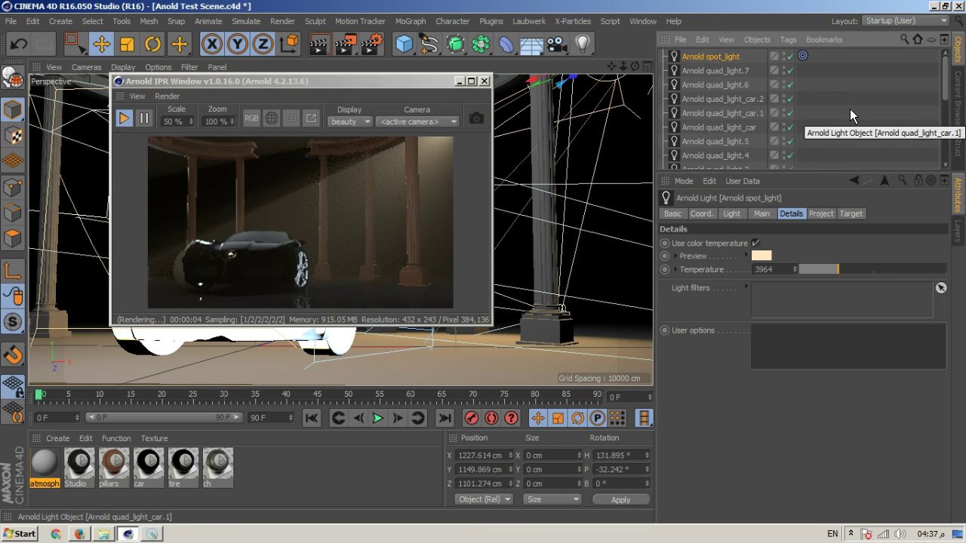
Step: Add an Arnold point_light to the scene
left_click(491, 21)
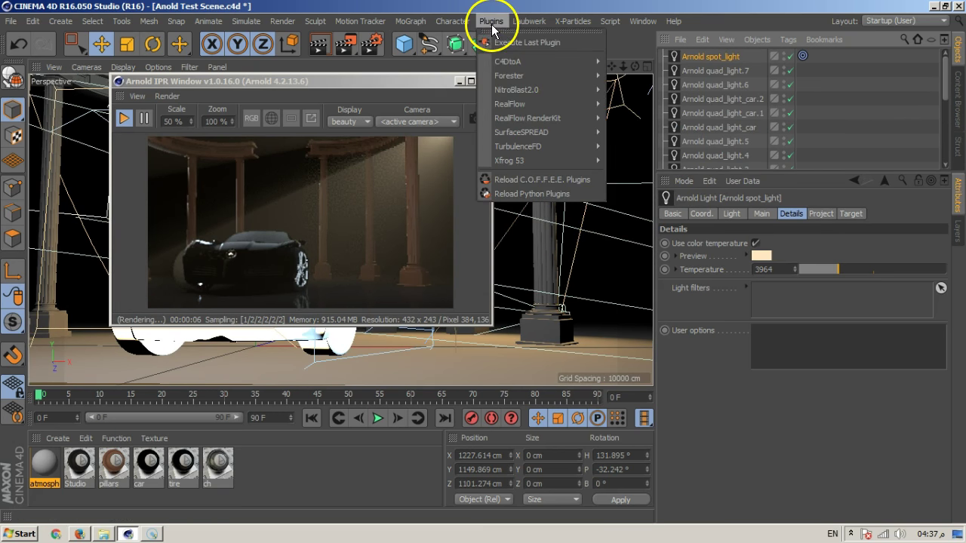
mouse_move(543, 61)
mouse_move(641, 66)
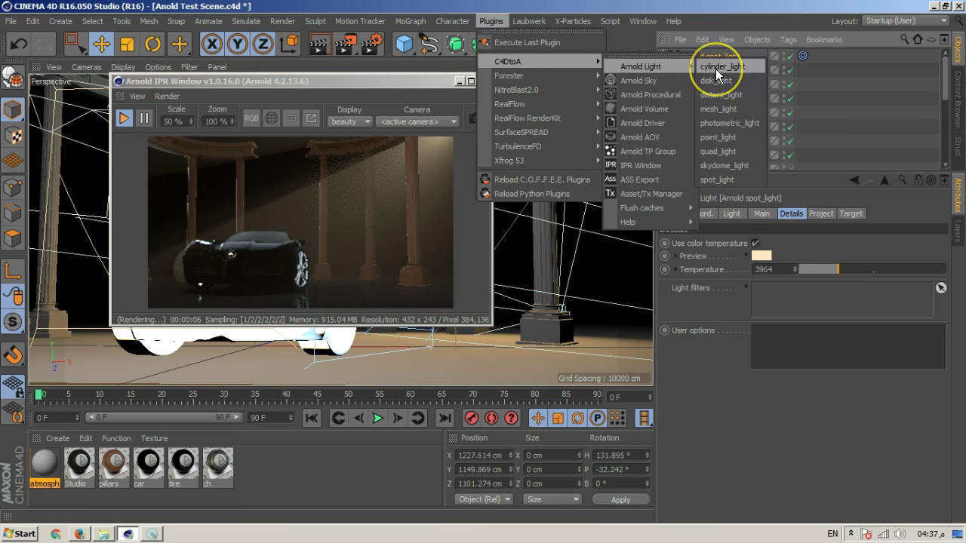
left_click(733, 141)
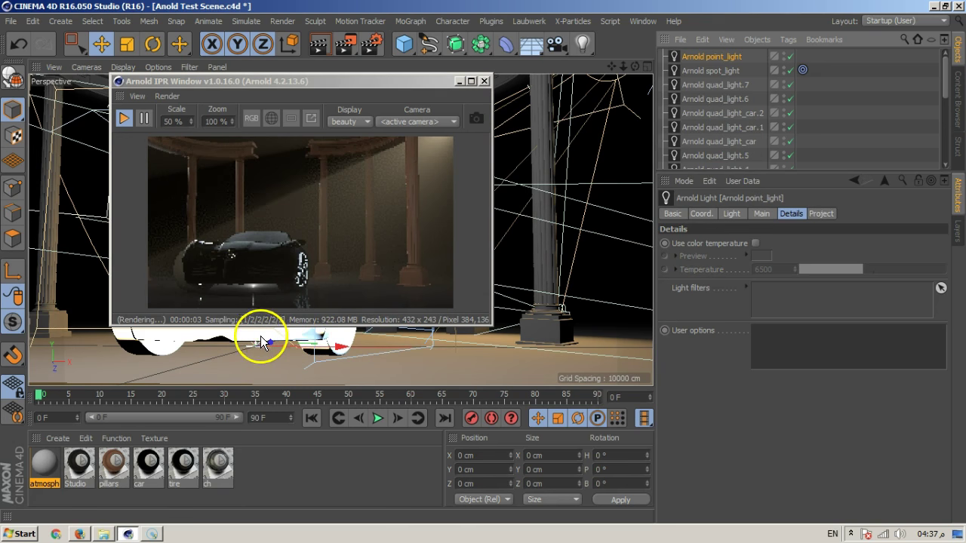
Step: Move the Arnold point_light forward, up and beside the car, to about X 564, Y 173 and Z -542 cm
left_click_drag(268, 341, 176, 365)
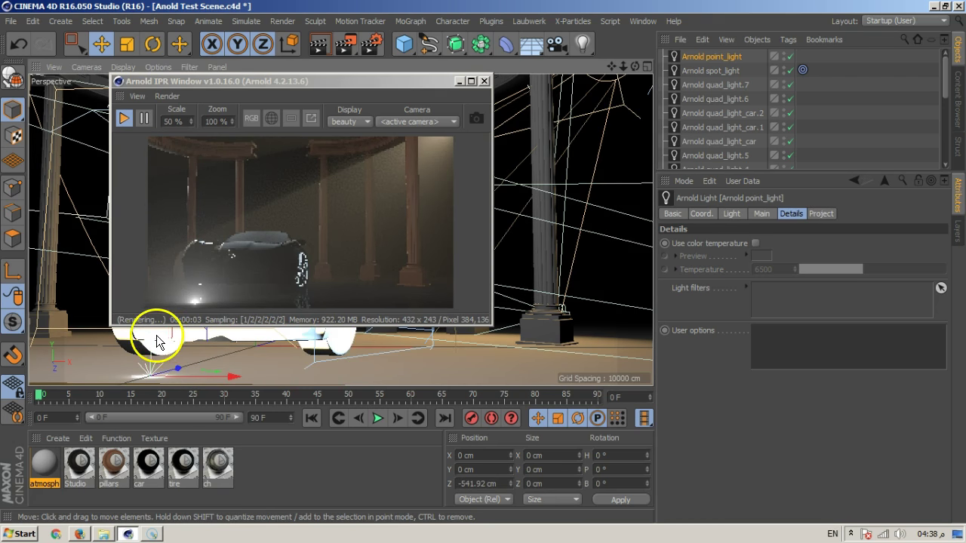
left_click_drag(152, 336, 162, 181)
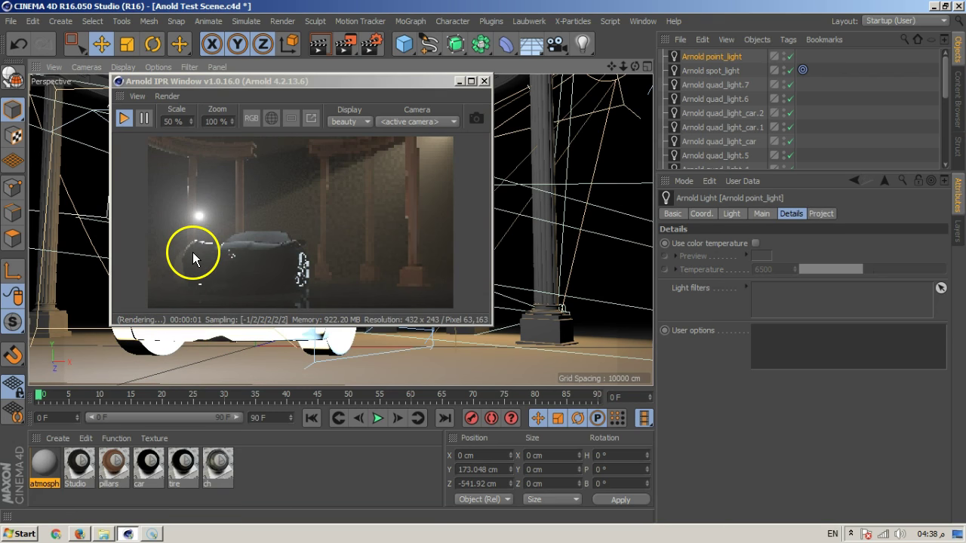
left_click_drag(288, 89, 422, 49)
left_click_drag(239, 215, 518, 229)
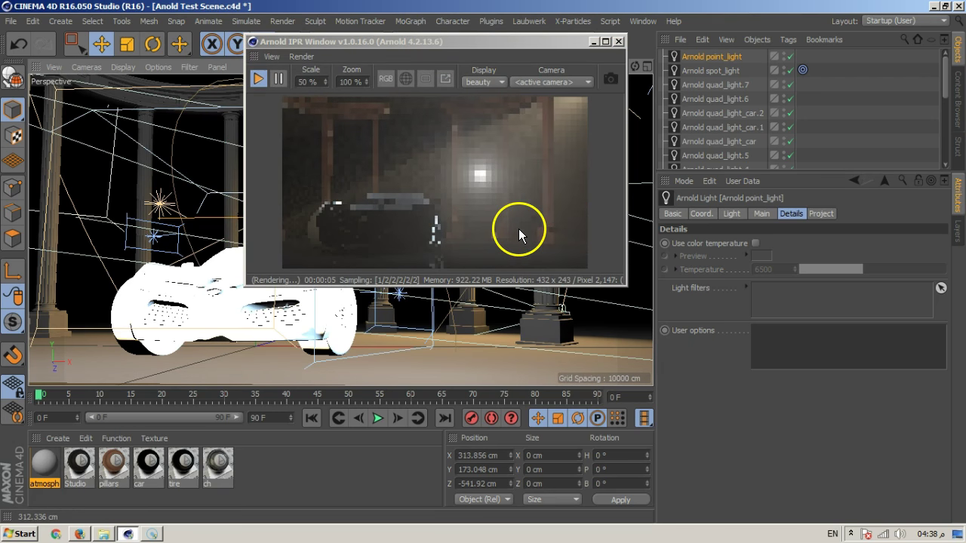
left_click_drag(478, 39, 300, 48)
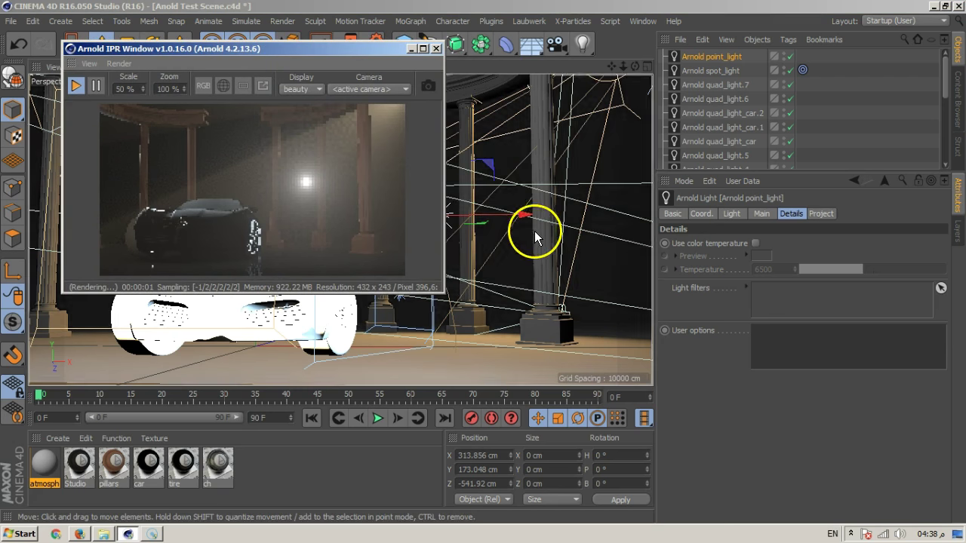
left_click_drag(523, 214, 483, 262)
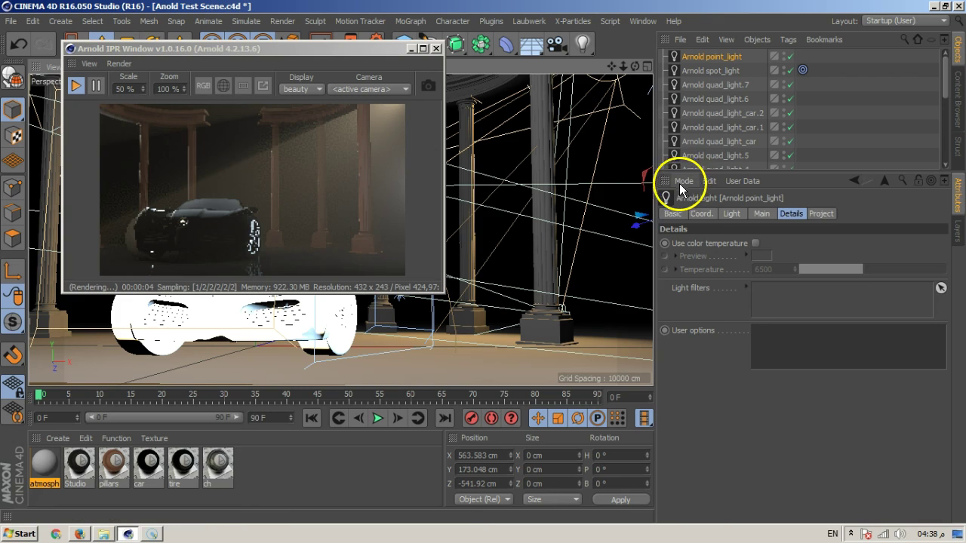
Step: Enable a cool color temperature on the Arnold point_light and set its intensity to 3.51 and exposure to 0.68
left_click(757, 242)
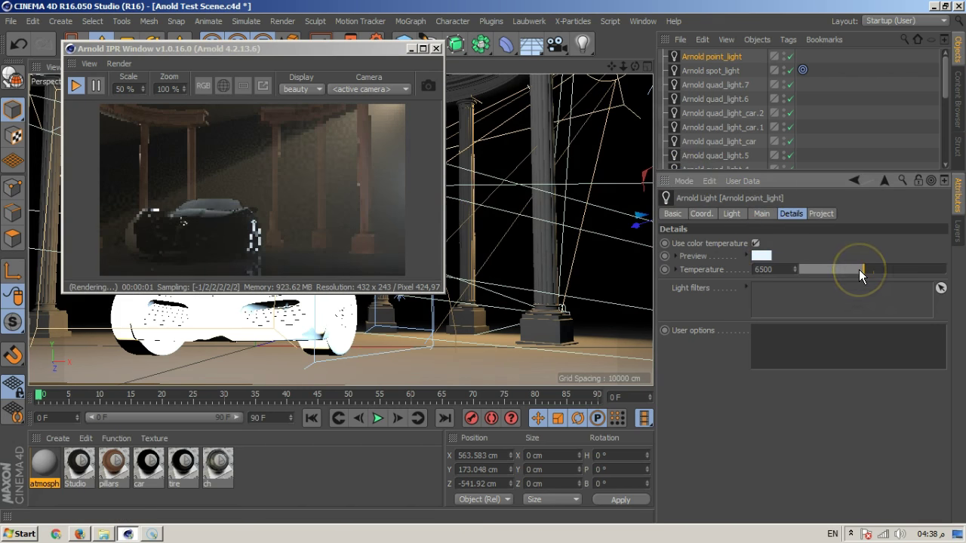
mouse_move(859, 269)
left_mouse_down()
mouse_move(893, 270)
mouse_move(826, 258)
mouse_move(876, 261)
mouse_move(857, 258)
left_mouse_up()
left_click(761, 214)
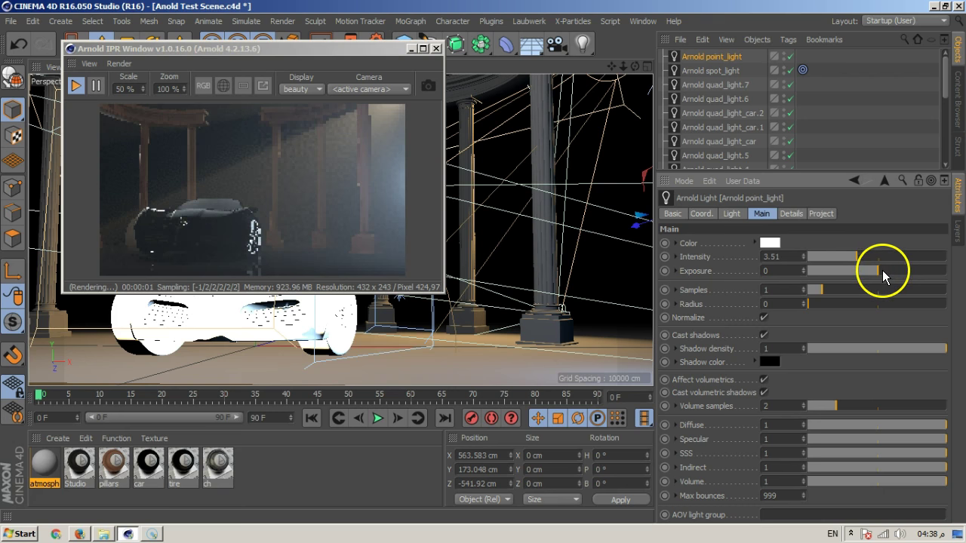
mouse_move(879, 274)
left_mouse_down()
mouse_move(897, 271)
mouse_move(887, 271)
left_mouse_up()
left_click(844, 125)
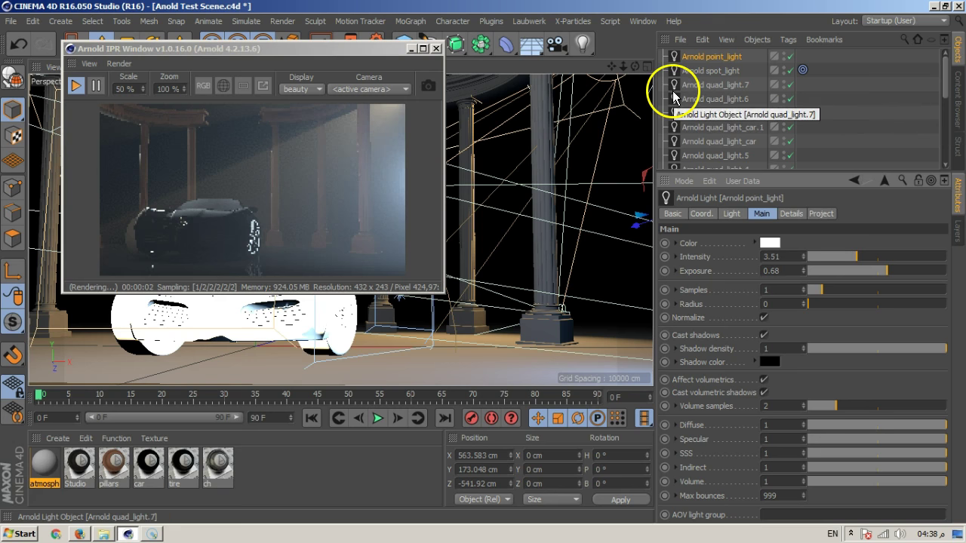
Step: Reposition the Arnold point_light in the Top view to about X 615 cm and Z -651 cm
left_click(647, 68)
left_click(646, 69)
scroll(545, 191, "up", 5)
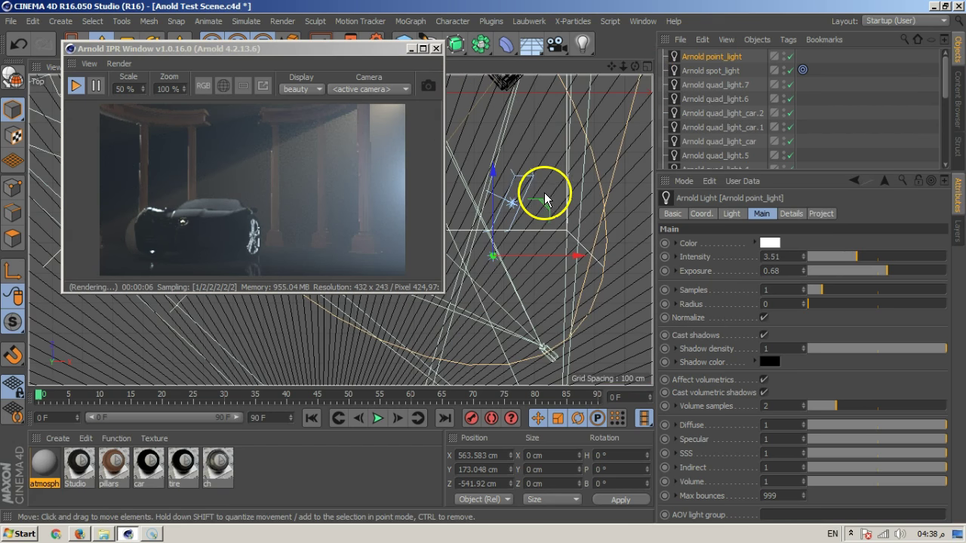
scroll(540, 192, "down", 2)
left_click_drag(271, 48, 153, 37)
left_click_drag(553, 186, 619, 224)
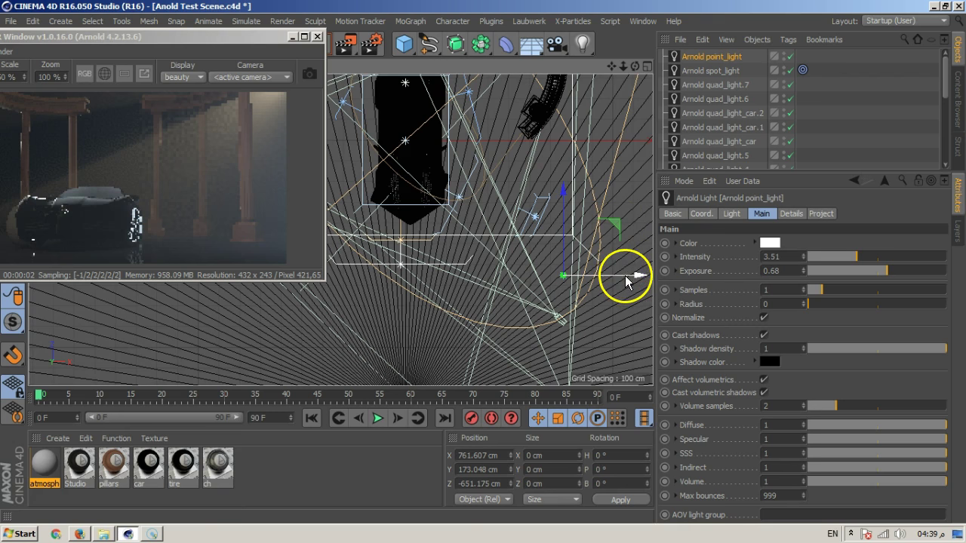
left_click_drag(627, 274, 597, 276)
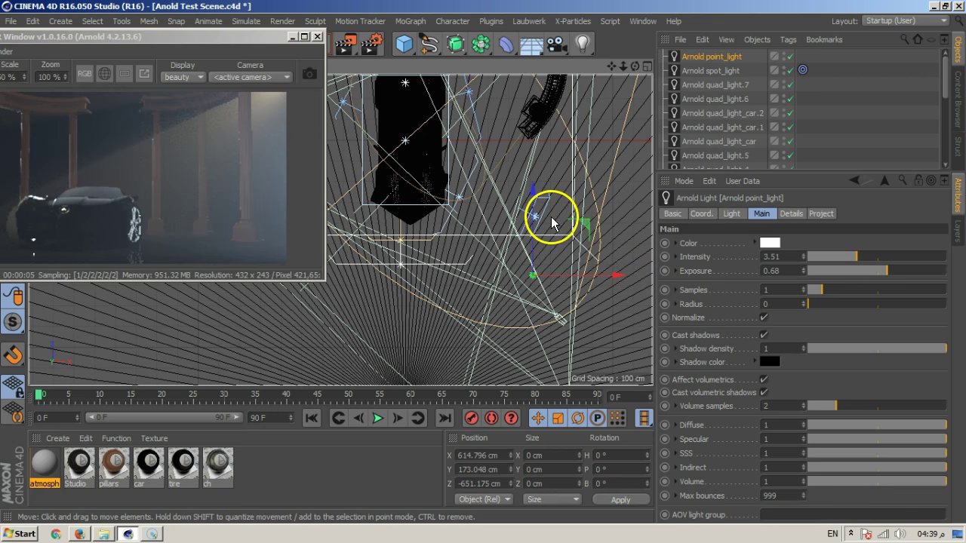
Step: Lower the Arnold point_light in the Front view to a height of about 40 cm
left_click(647, 67)
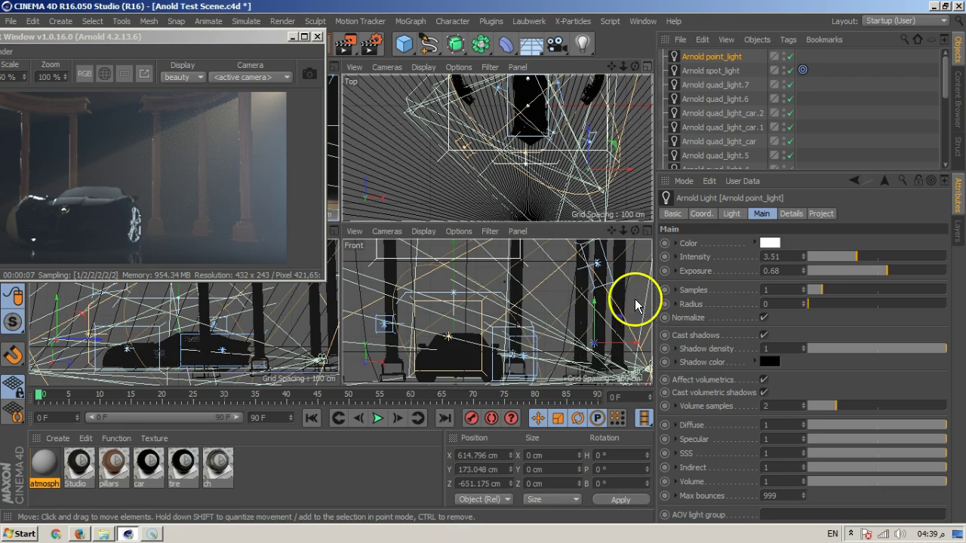
middle_click_drag(599, 314, 572, 269, "alt")
left_click_drag(571, 276, 568, 299)
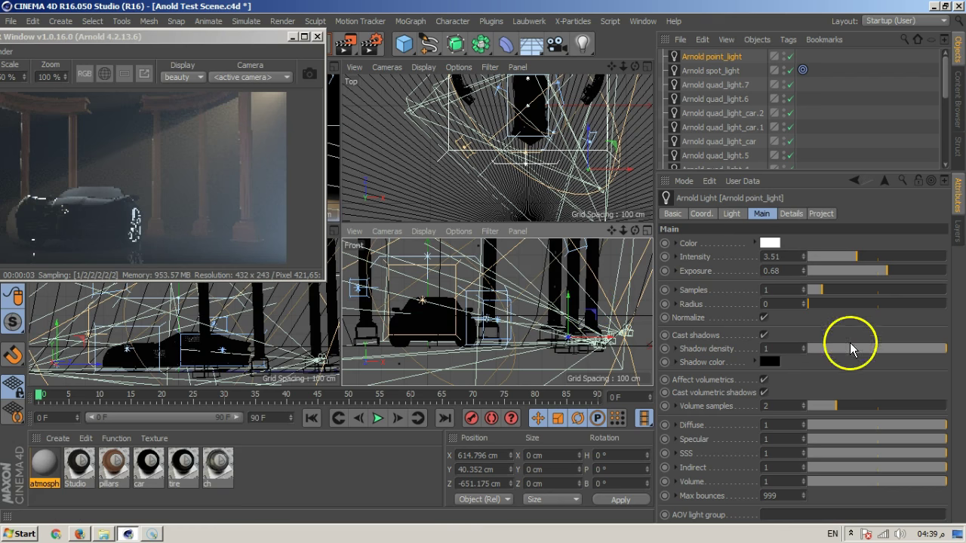
Step: Stop the Arnold point_light from affecting volumetrics and raise its intensity to 10 and exposure to 5.21
left_click(764, 380)
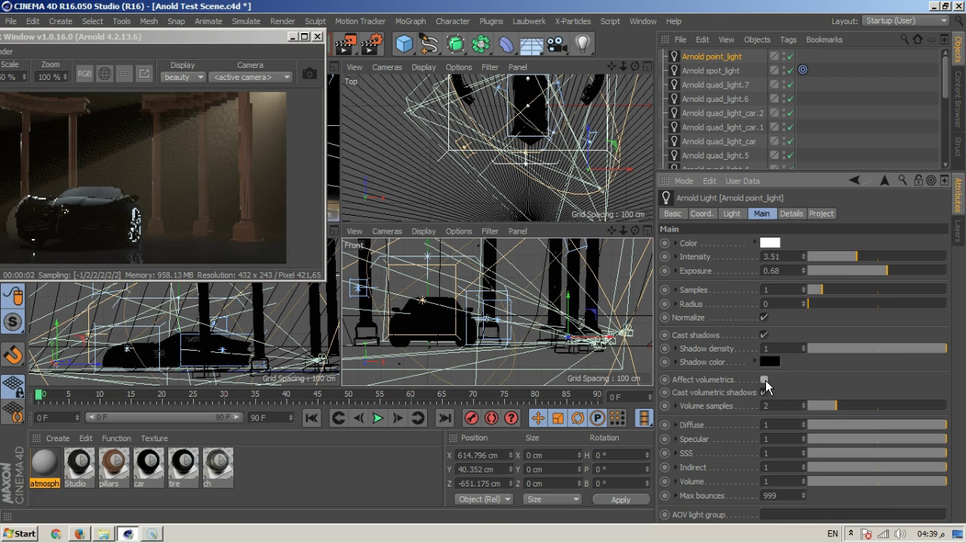
left_click_drag(857, 257, 936, 259)
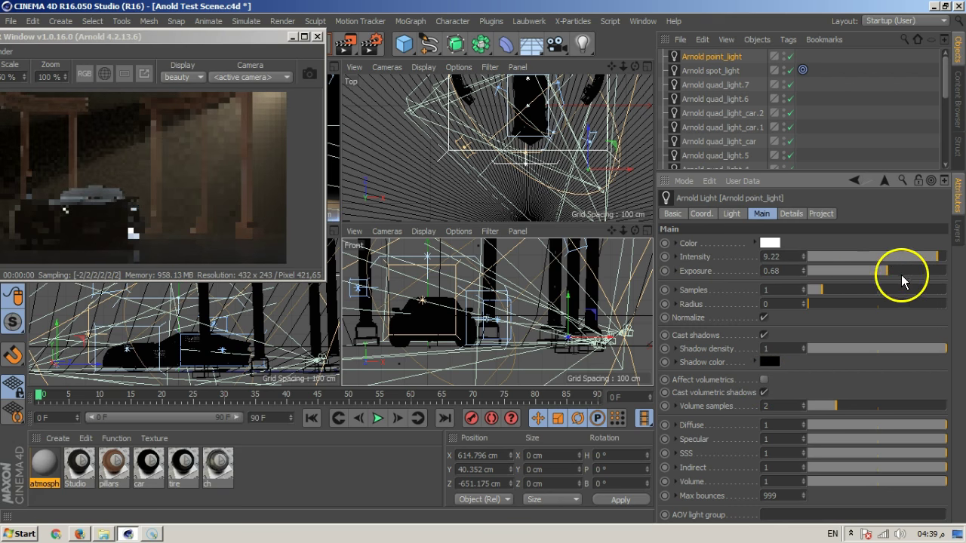
left_click_drag(830, 271, 932, 271)
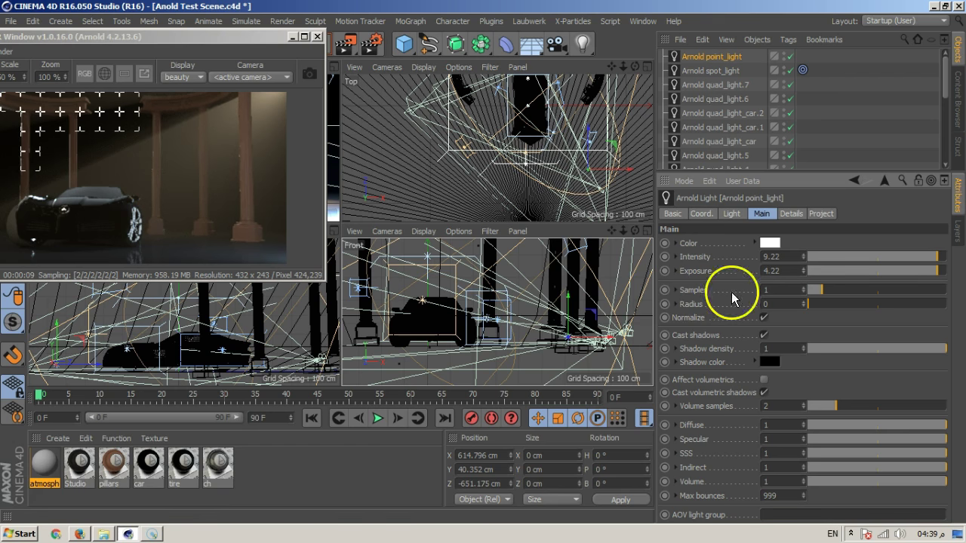
left_click(935, 256)
left_click(945, 257)
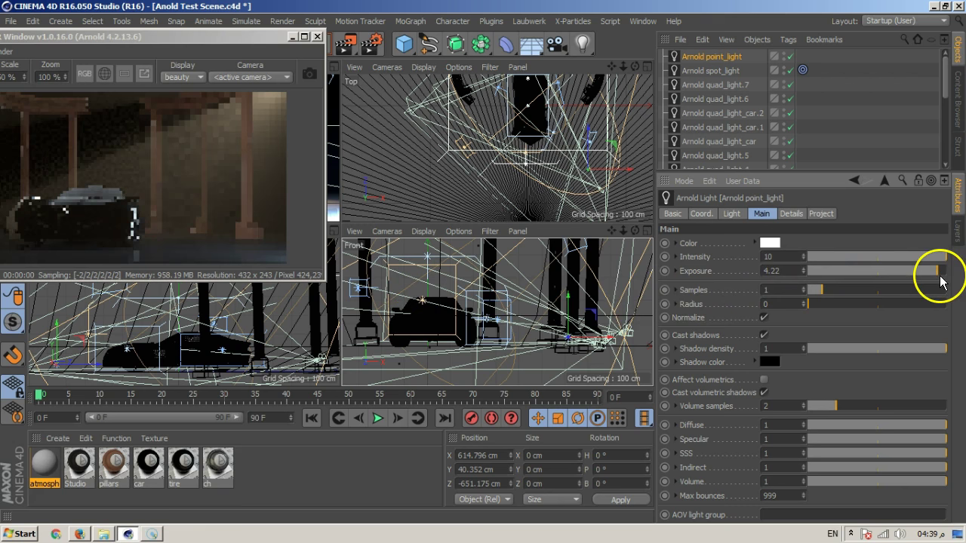
left_click(943, 270)
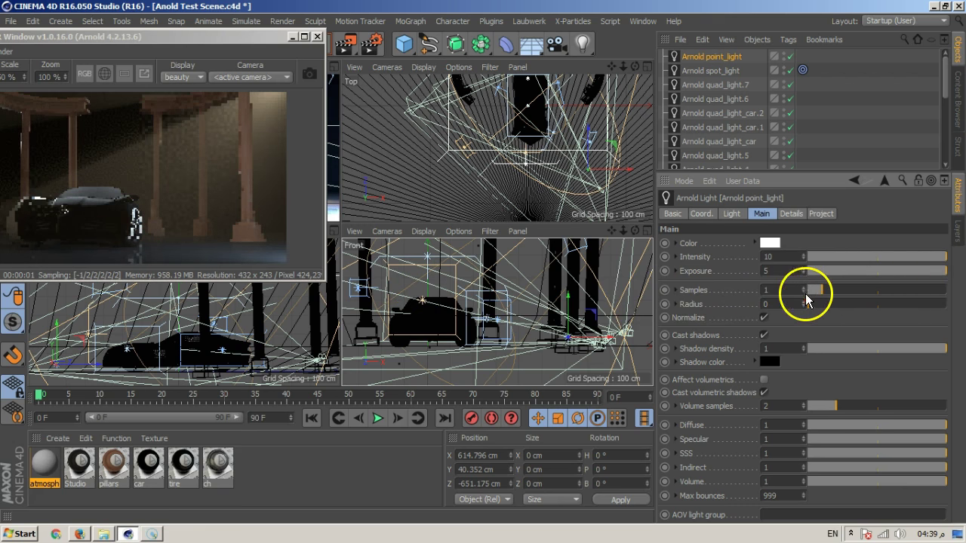
left_click(802, 271)
left_click_drag(802, 269, 802, 272)
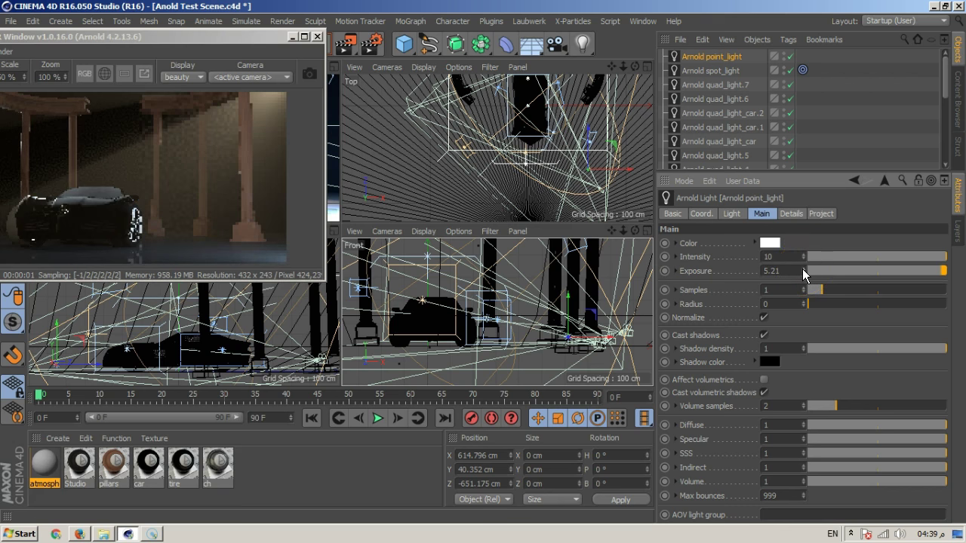
mouse_move(719, 310)
left_mouse_down()
mouse_move(722, 319)
mouse_move(746, 246)
left_mouse_up()
left_click(731, 213)
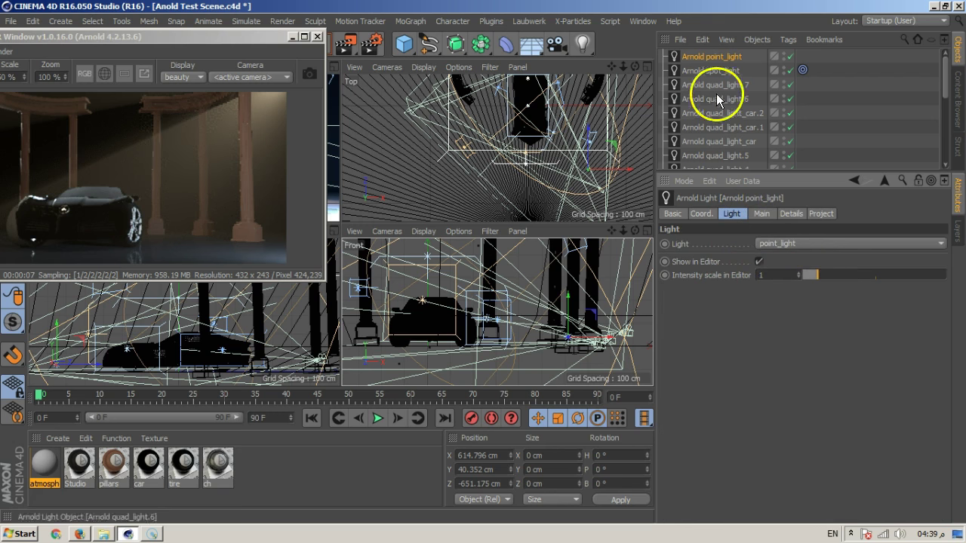
Step: Duplicate the Arnold point_light and move the copy behind the columns to about X -1082, Y 161 and Z 642 cm
left_click_drag(568, 324, 567, 271, "ctrl")
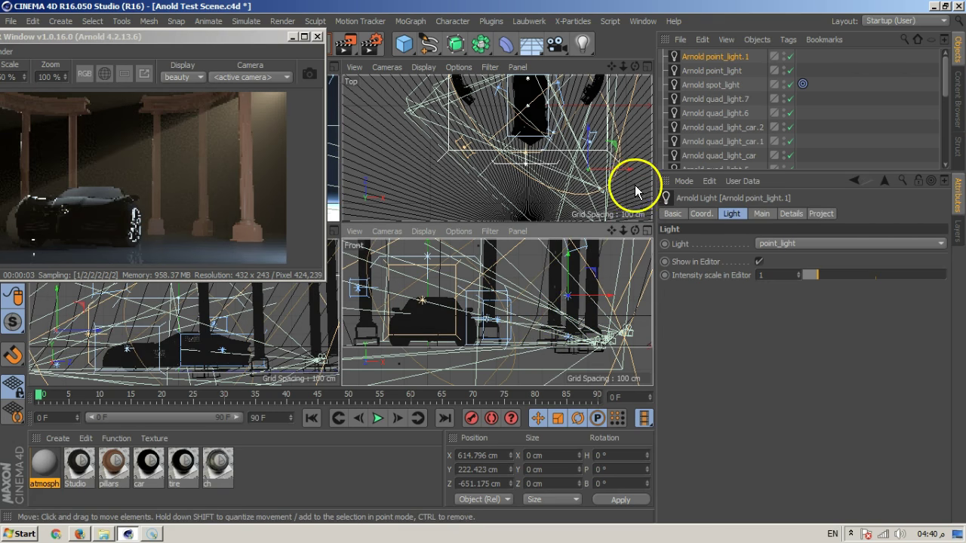
left_click_drag(630, 174, 515, 181)
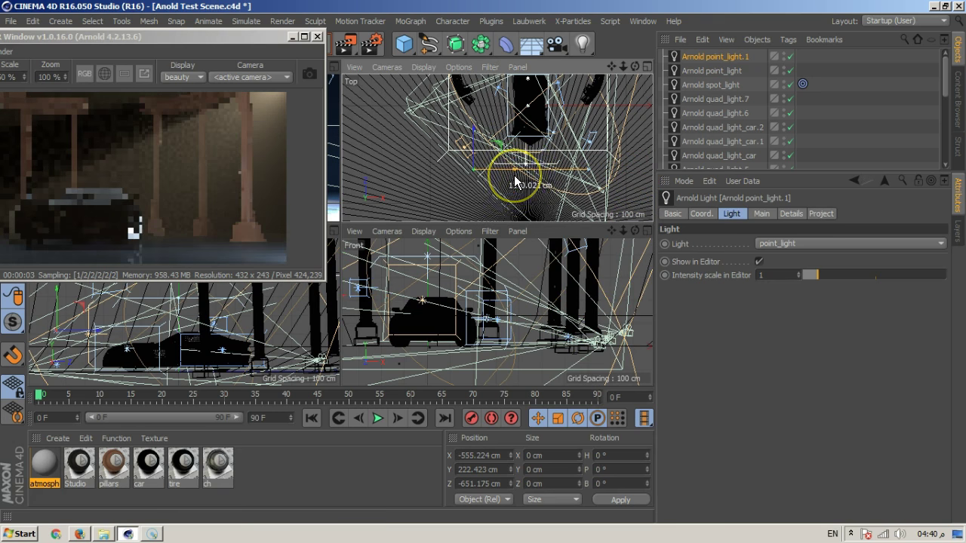
right_click_drag(515, 181, 538, 202, "alt")
left_click_drag(537, 202, 482, 79)
middle_click_drag(435, 280, 565, 271, "alt")
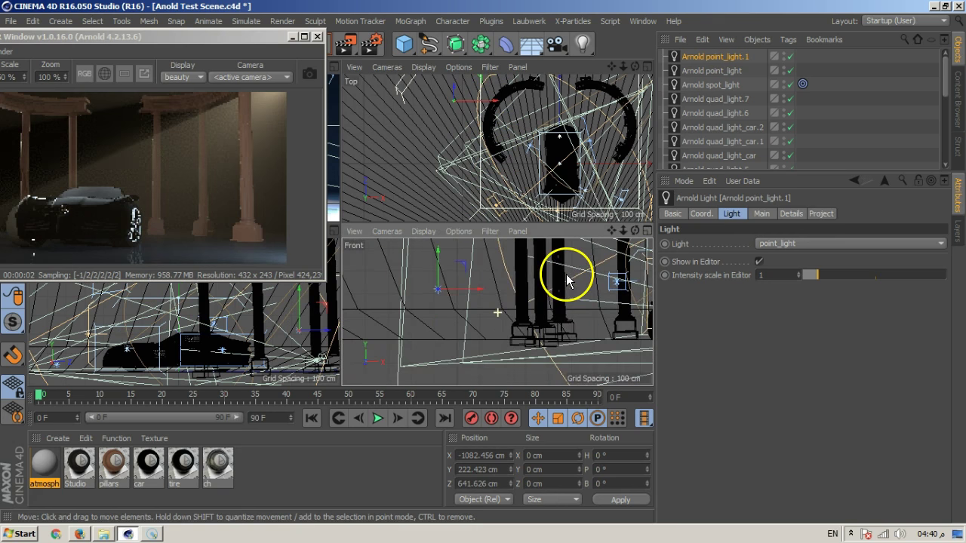
left_click_drag(442, 252, 437, 273)
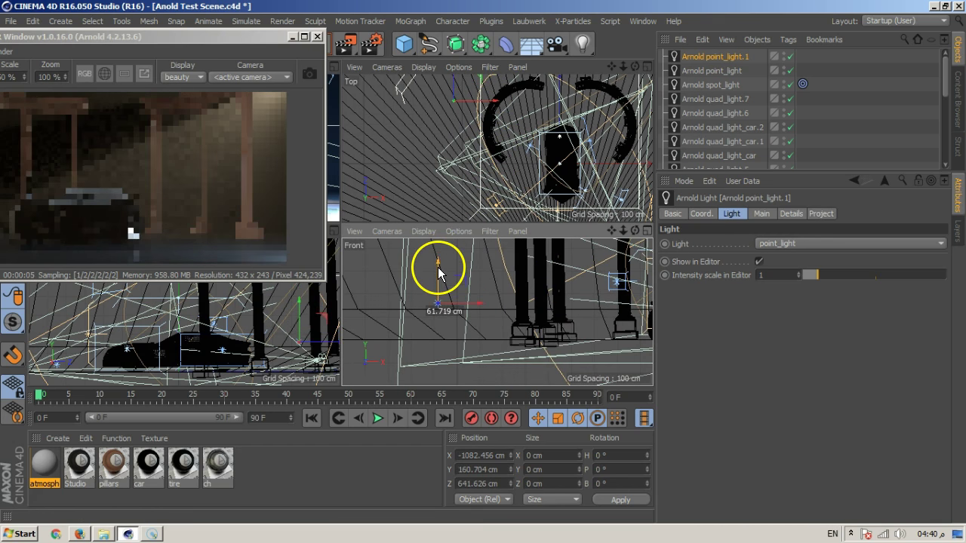
Step: Let the duplicated point light affect volumetrics and reduce its exposure to 2.9
left_click_drag(205, 43, 495, 82)
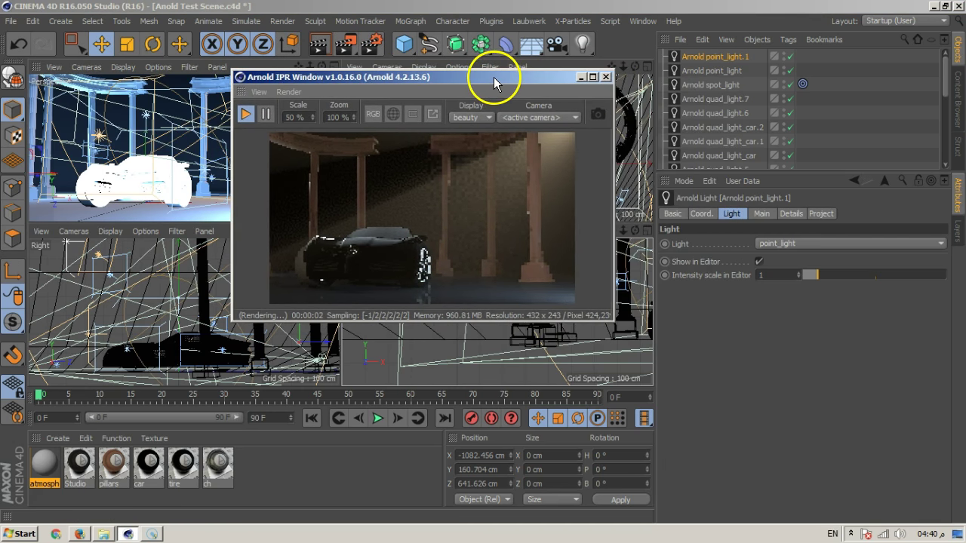
left_click(754, 213)
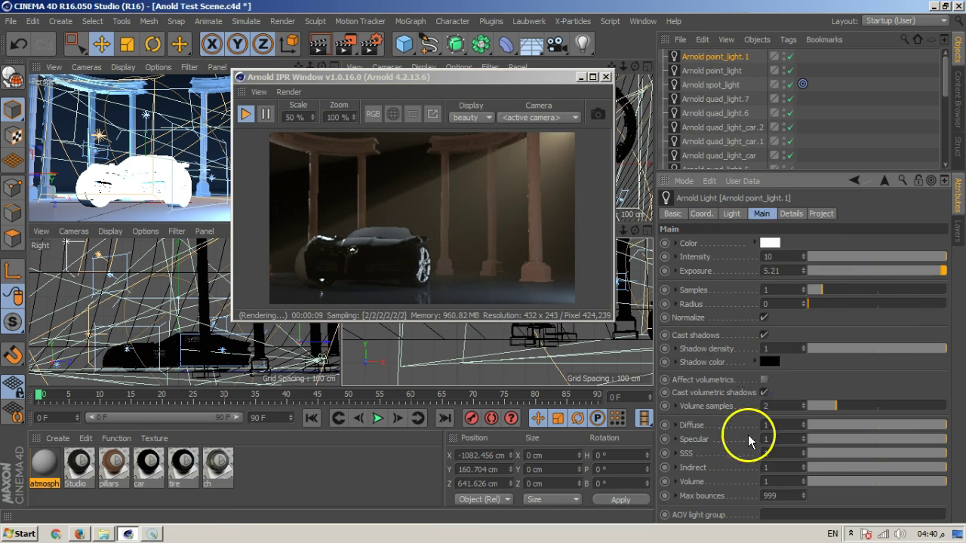
left_click(764, 380)
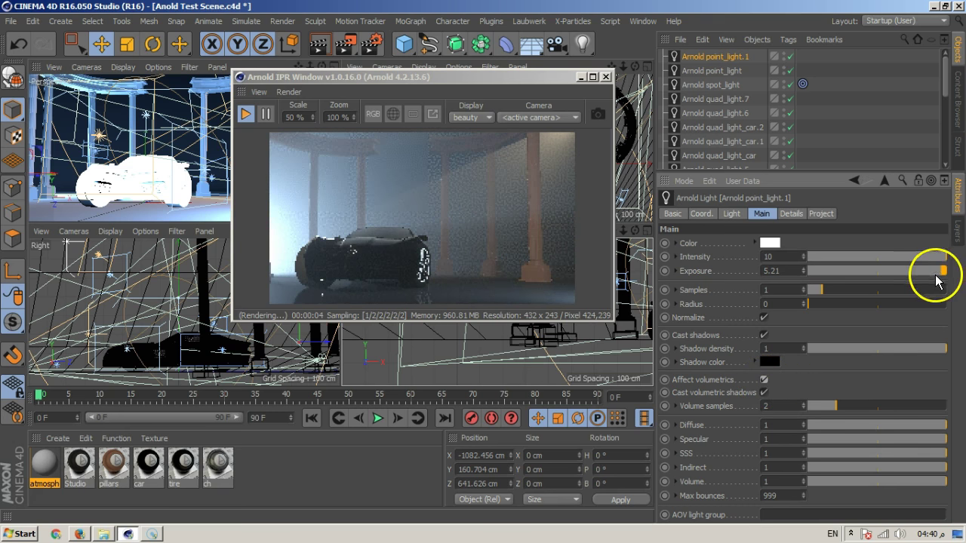
left_click_drag(941, 269, 919, 270)
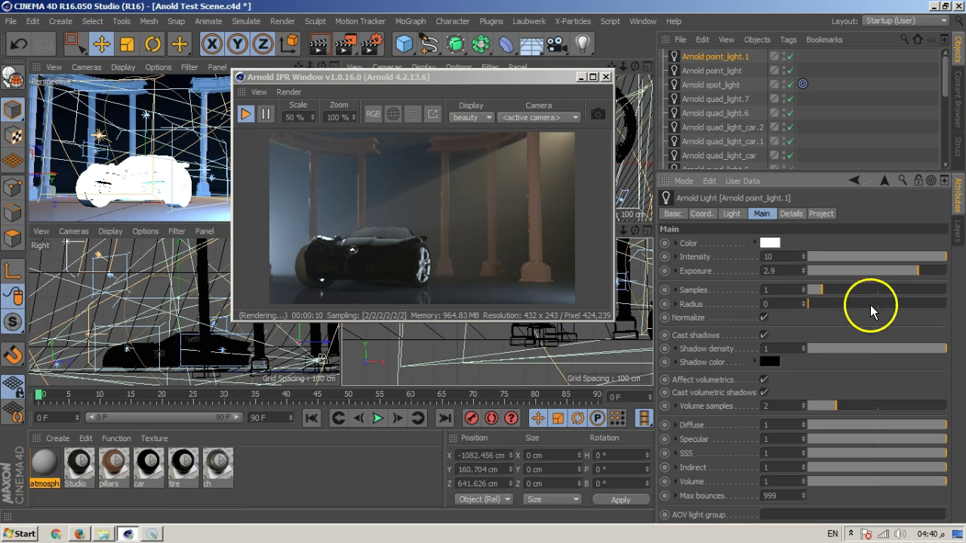
Step: Set the color temperature to 11036 on the duplicated point light and to 3964 on the original point_light
left_click(791, 213)
left_click_drag(885, 271, 908, 268)
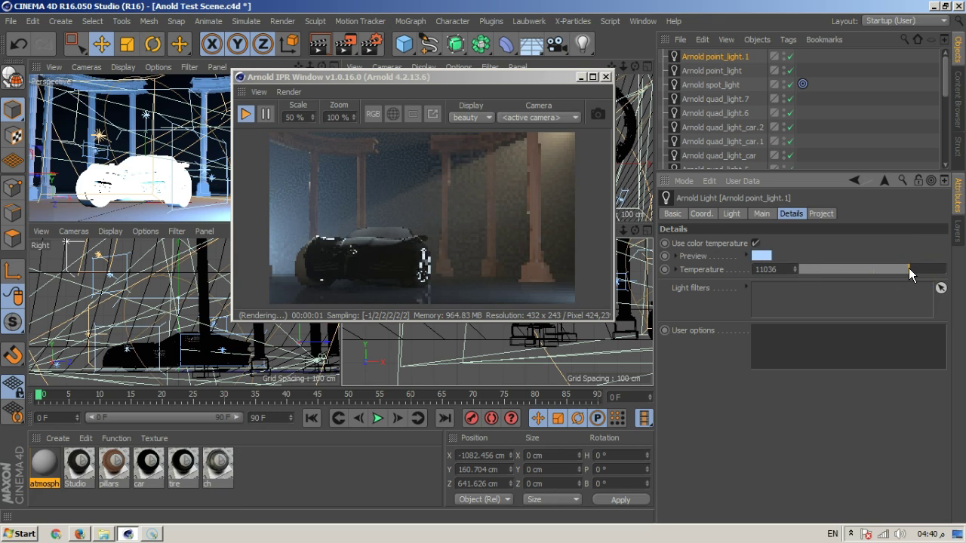
left_click(713, 71)
left_click_drag(888, 269, 838, 270)
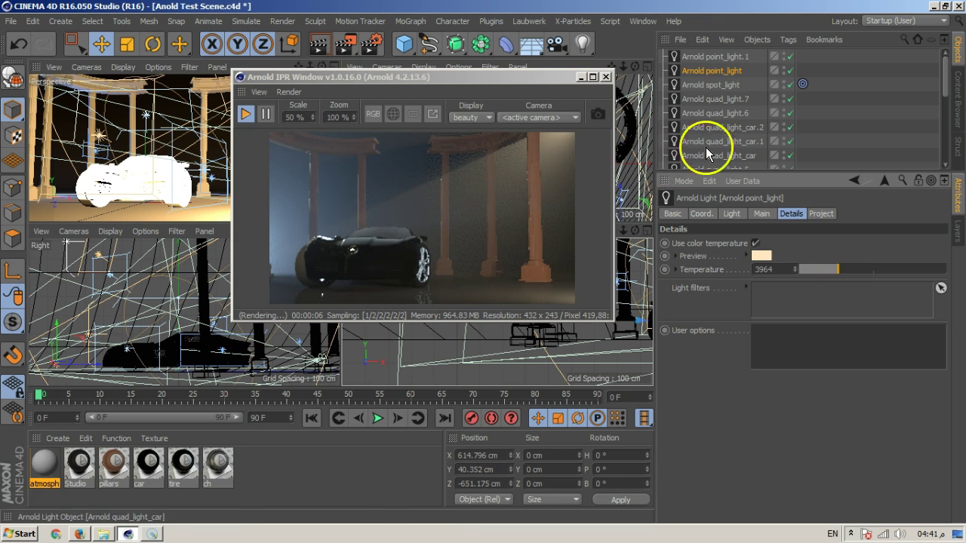
Step: Enlarge the perspective view to fill the viewport area and look through Camera03
scroll(701, 146, "down", 5)
left_click(786, 133)
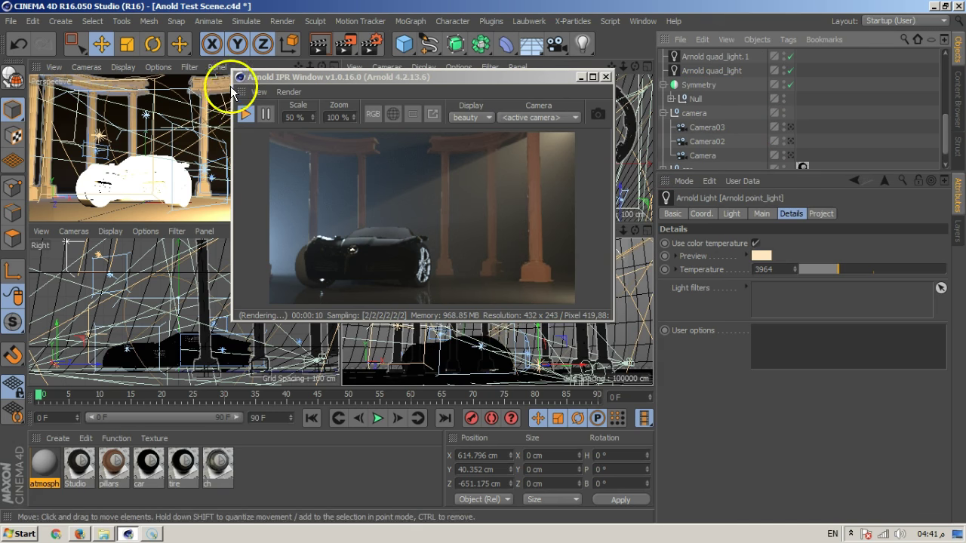
key("F1")
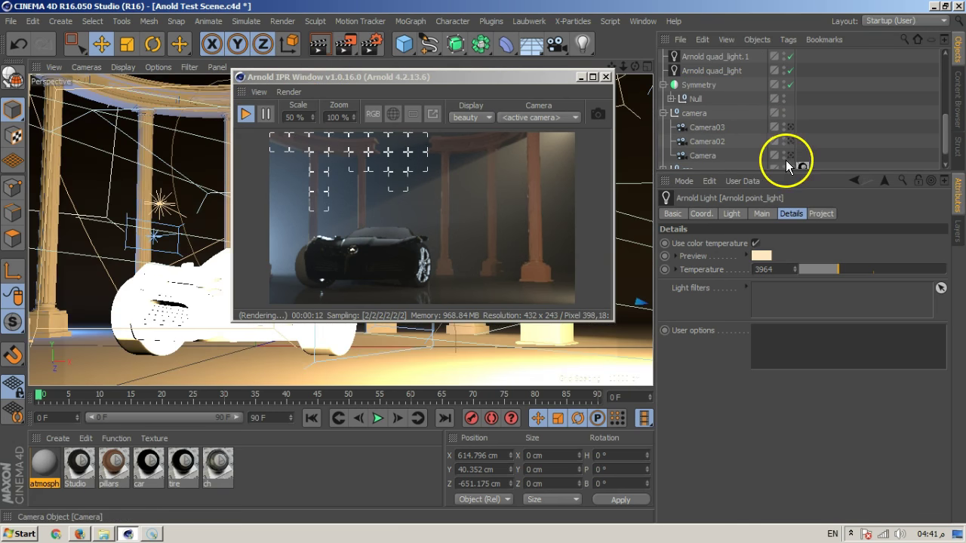
left_click(791, 128)
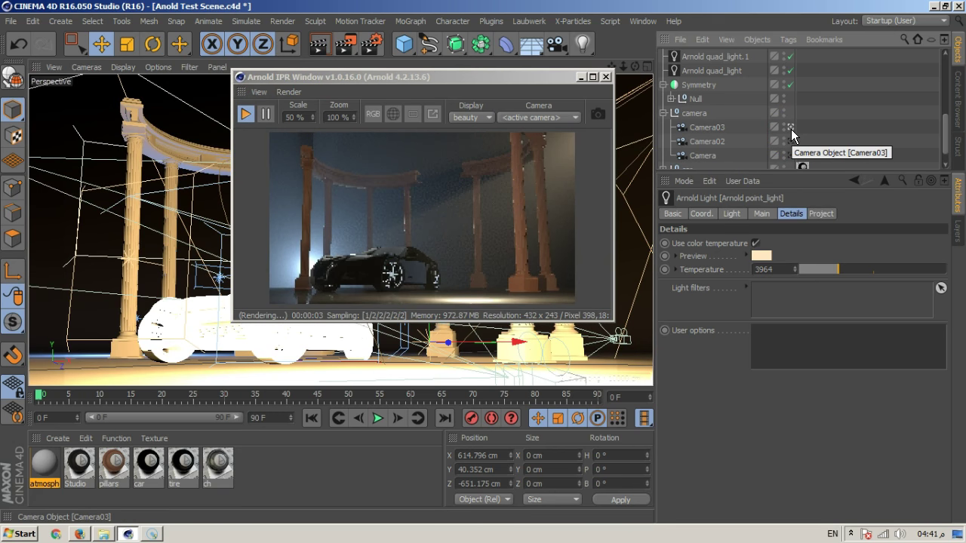
Step: Move the duplicated Arnold point light away from the columns along X to about -1751 cm
scroll(725, 105, "up", 5)
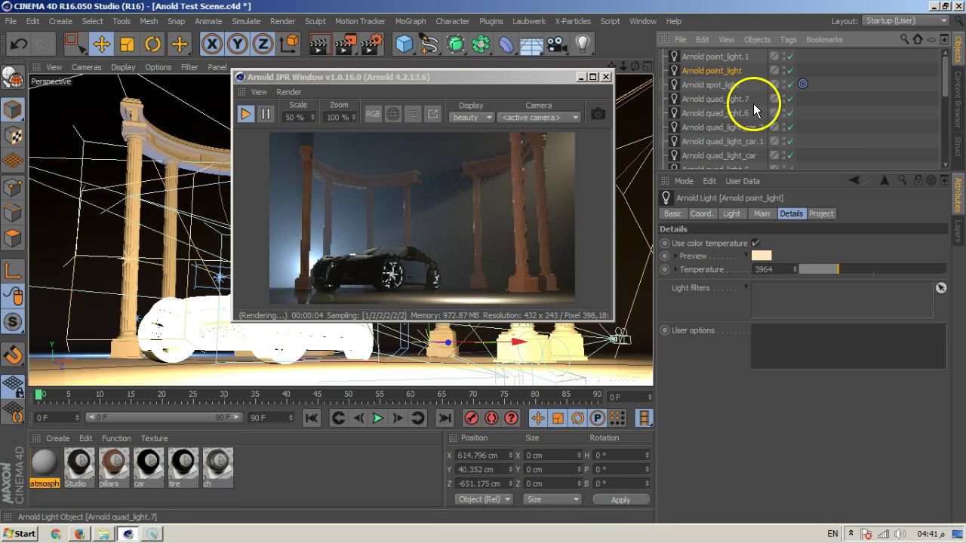
left_click(716, 58)
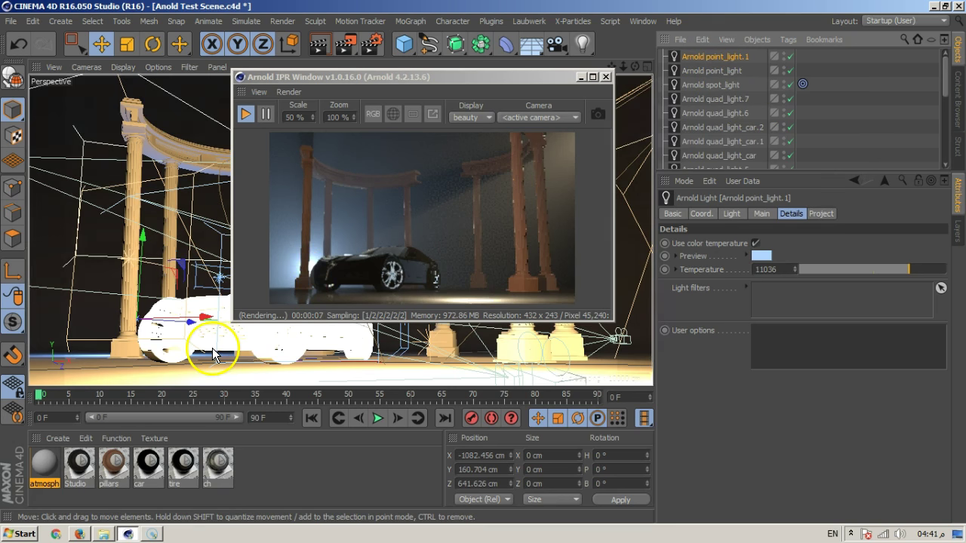
left_click_drag(206, 322, 95, 318)
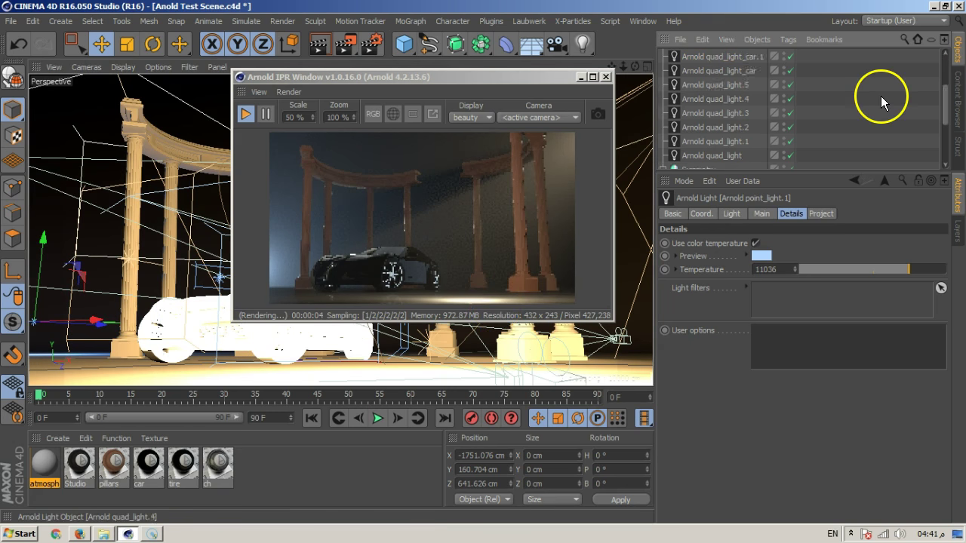
Step: Look through Camera and raise the duplicated point light to about Y 1242 cm
scroll(838, 116, "down", 5)
left_click(790, 142)
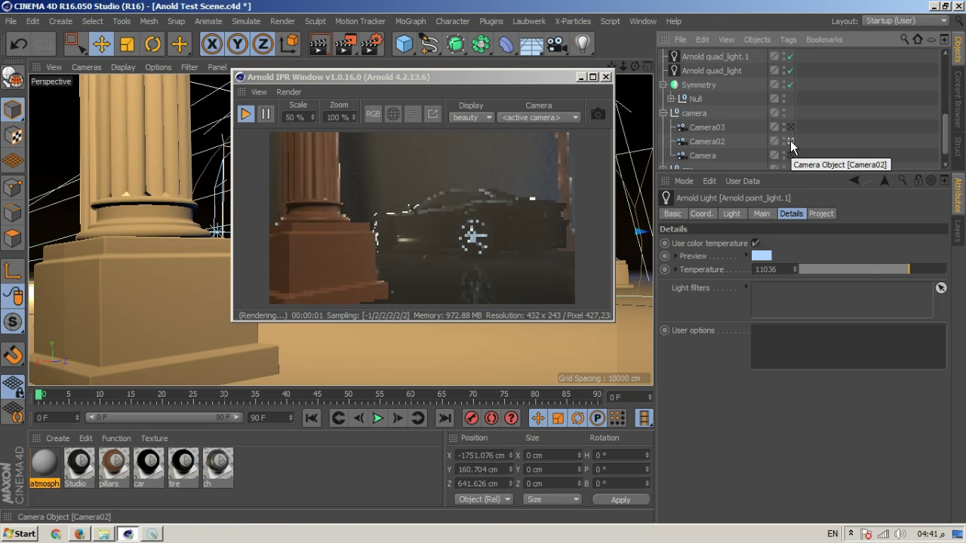
left_click(790, 140)
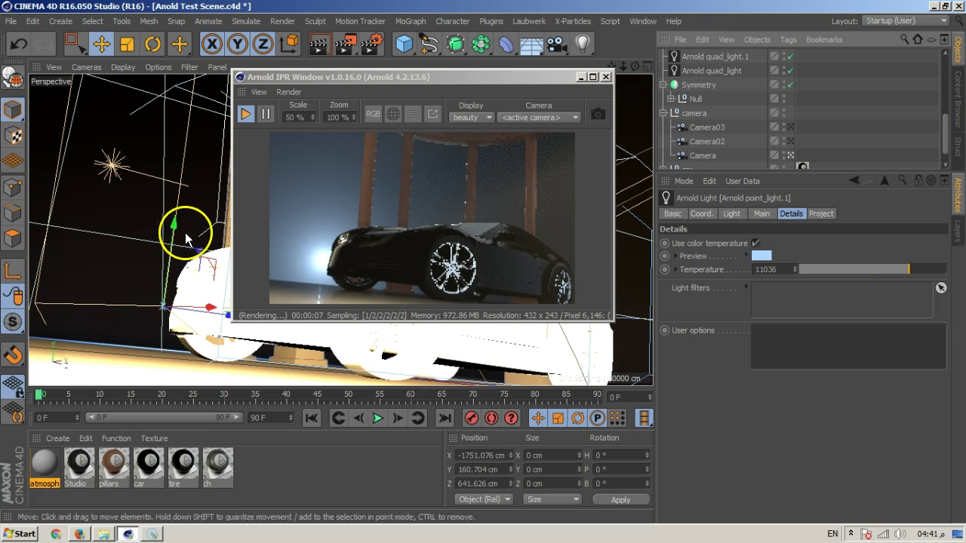
left_click_drag(173, 237, 193, 85)
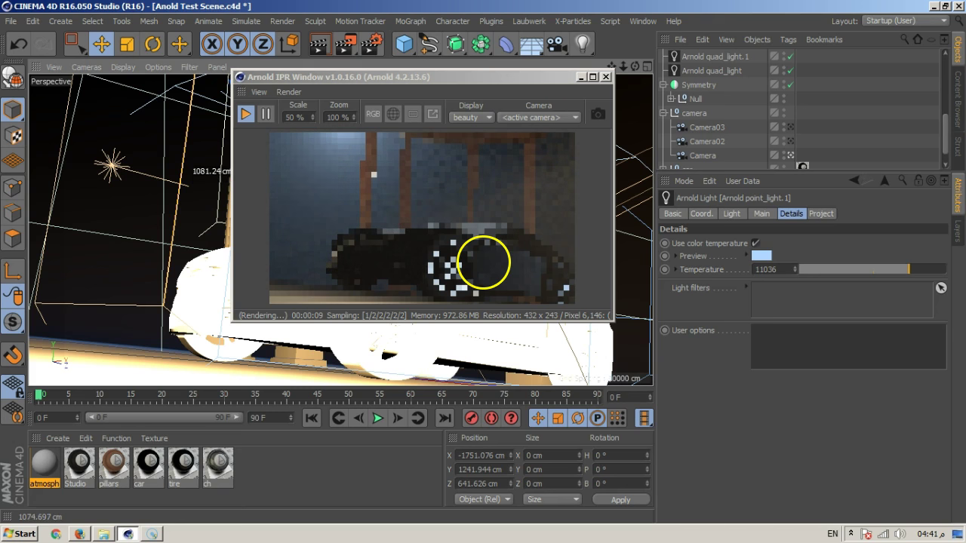
Step: Look through Camera03 and move the duplicated point light to about Y 161 cm and Z 469 cm
left_click(790, 141)
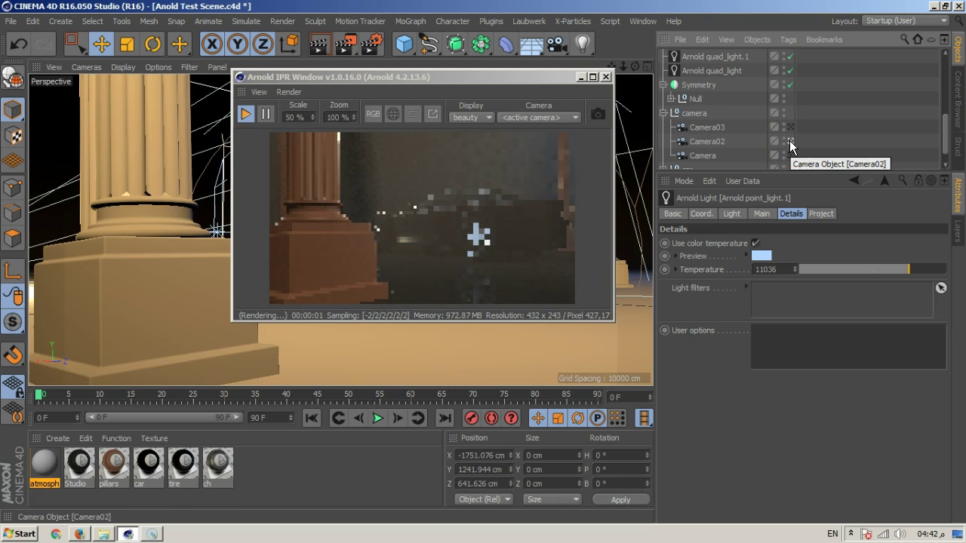
left_click(790, 128)
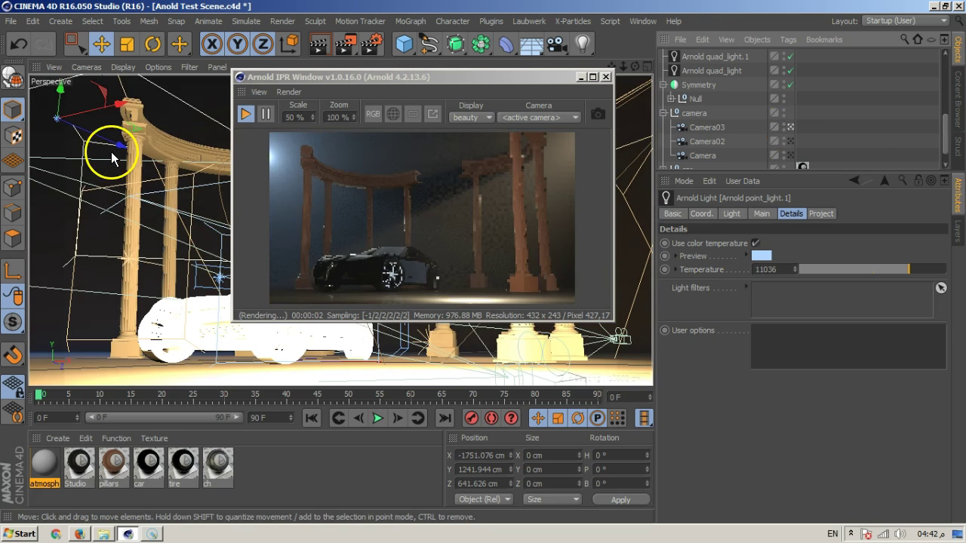
left_click_drag(109, 151, 88, 148)
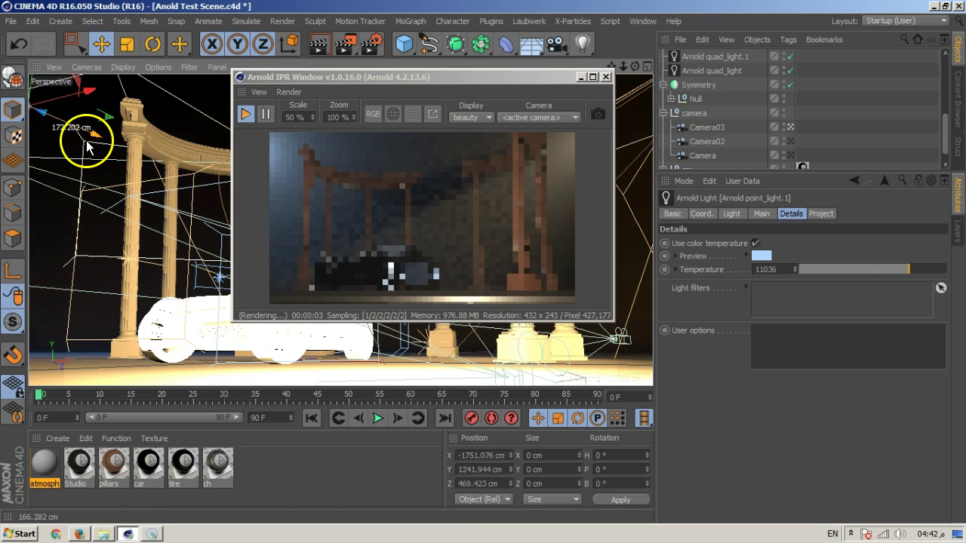
left_click_drag(30, 83, 483, 264)
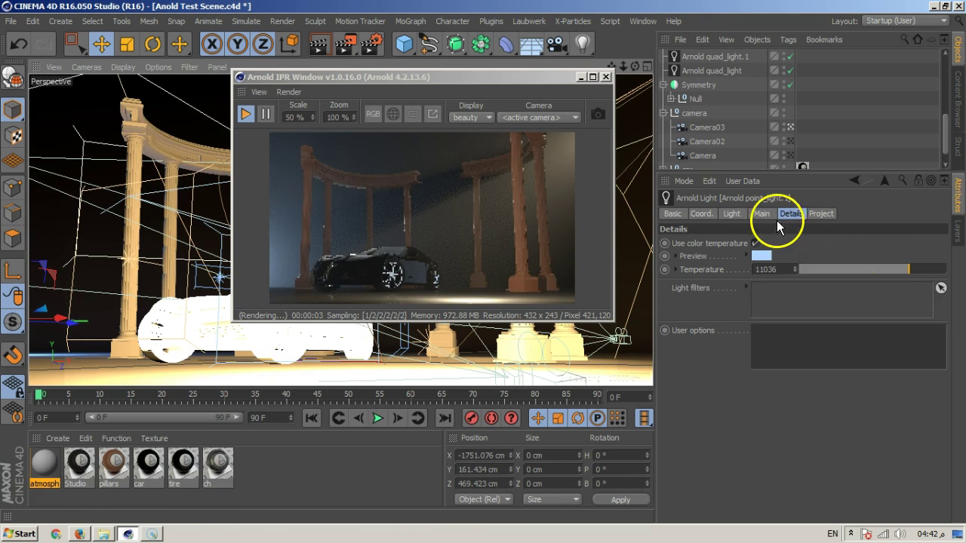
Step: Raise the duplicated point light's exposure to 3.86 and check the render through Camera02 and Camera
left_click(762, 214)
left_click_drag(918, 276, 931, 276)
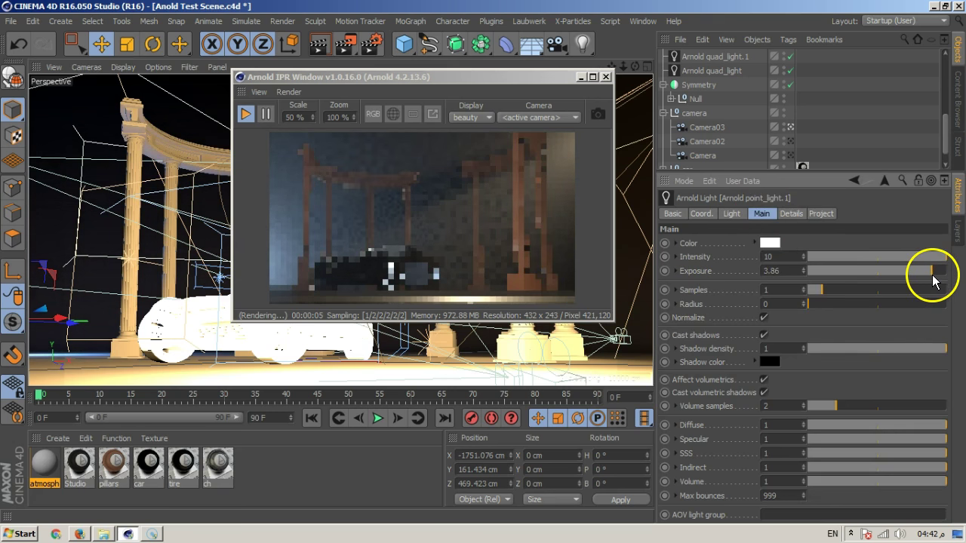
left_click(791, 141)
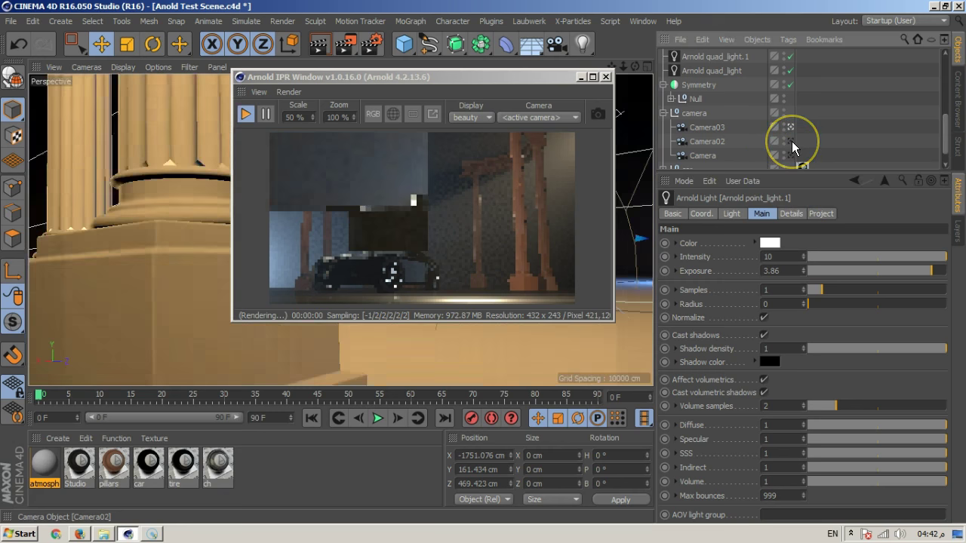
left_click(791, 154)
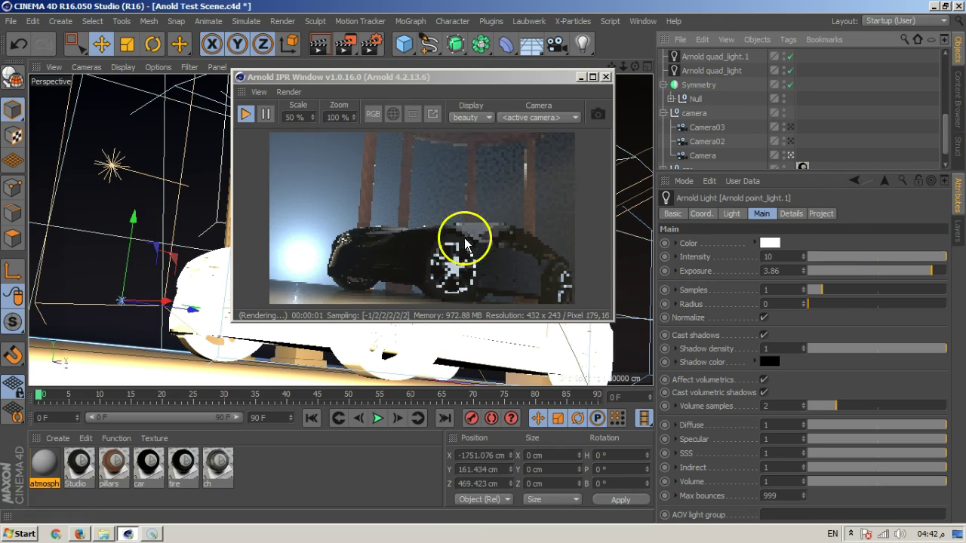
Step: Try the duplicated point light at about Z 1004 cm from Camera and at about Z 556 cm from Camera03
left_click(194, 318)
left_click_drag(192, 313, 306, 335)
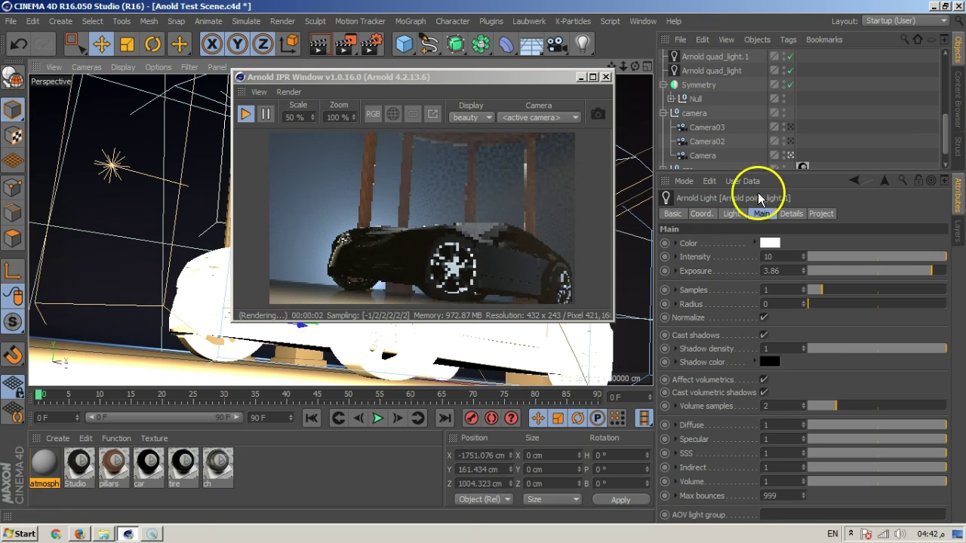
left_click(791, 141)
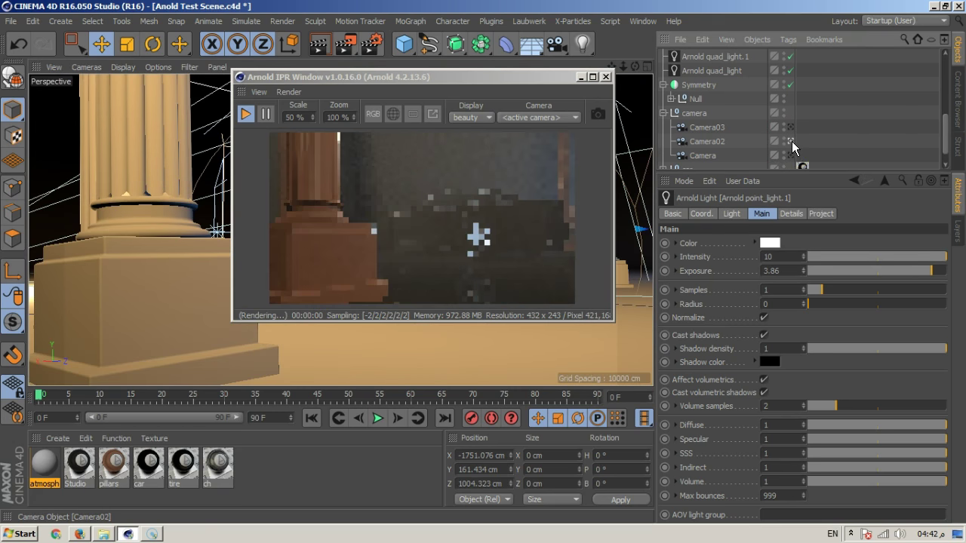
left_click(790, 127)
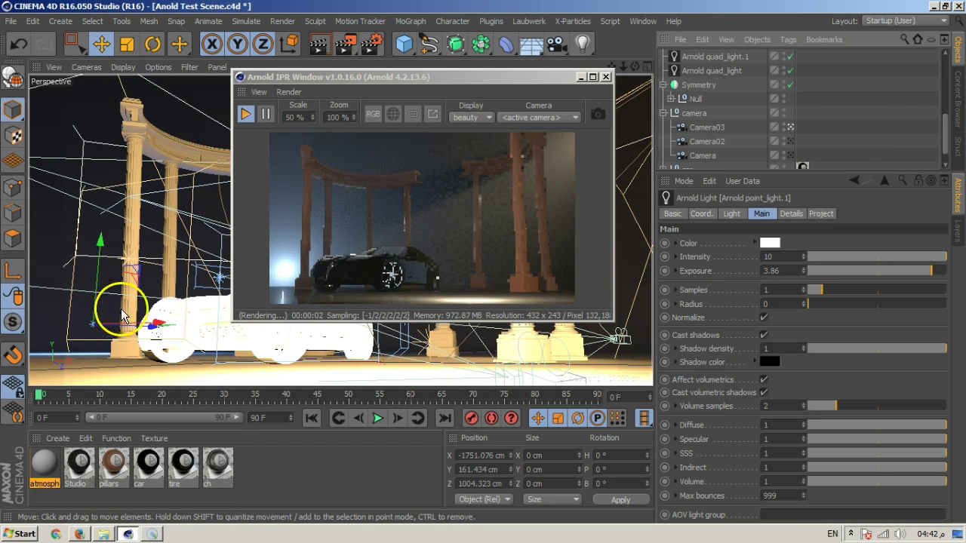
left_click_drag(151, 332, 86, 328)
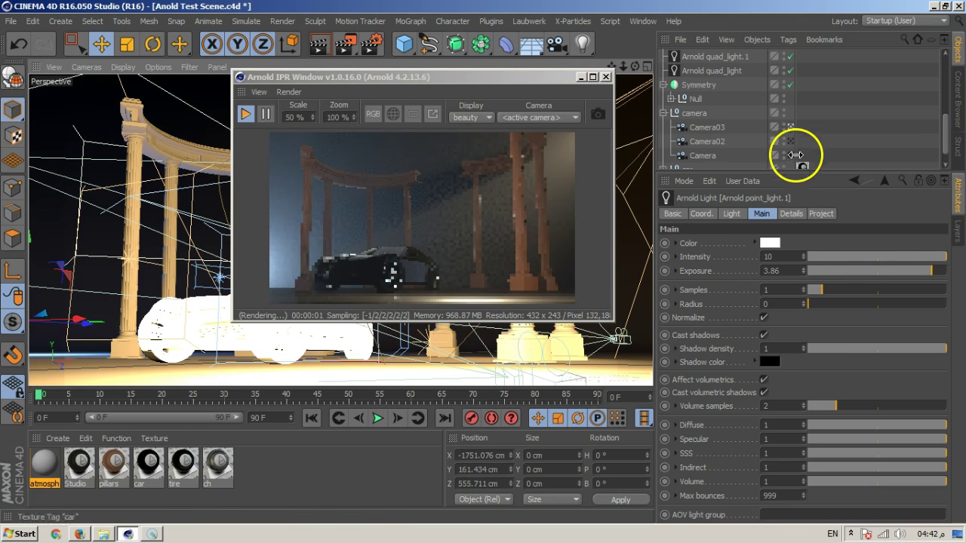
Step: Look through Camera and move the duplicated point light to about Z 117 cm
left_click(791, 142)
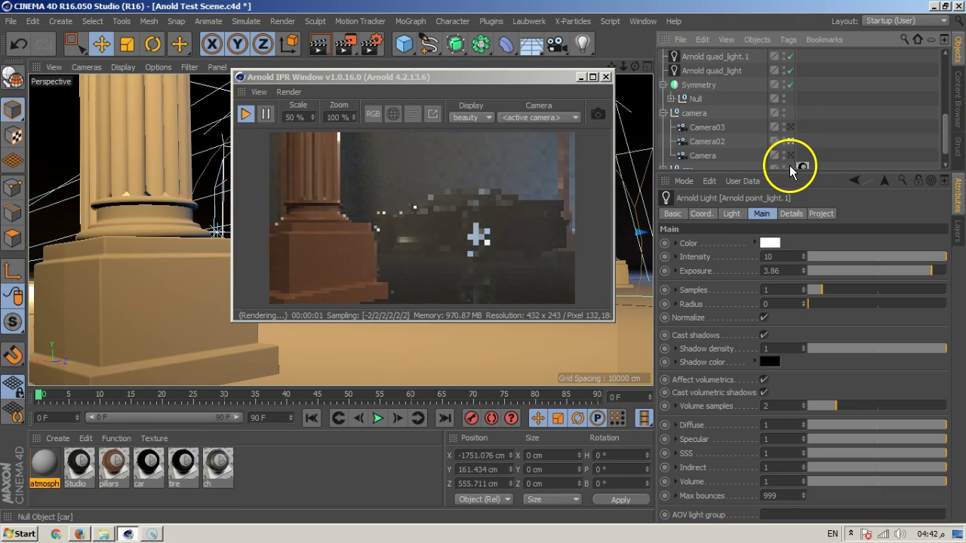
left_click(790, 156)
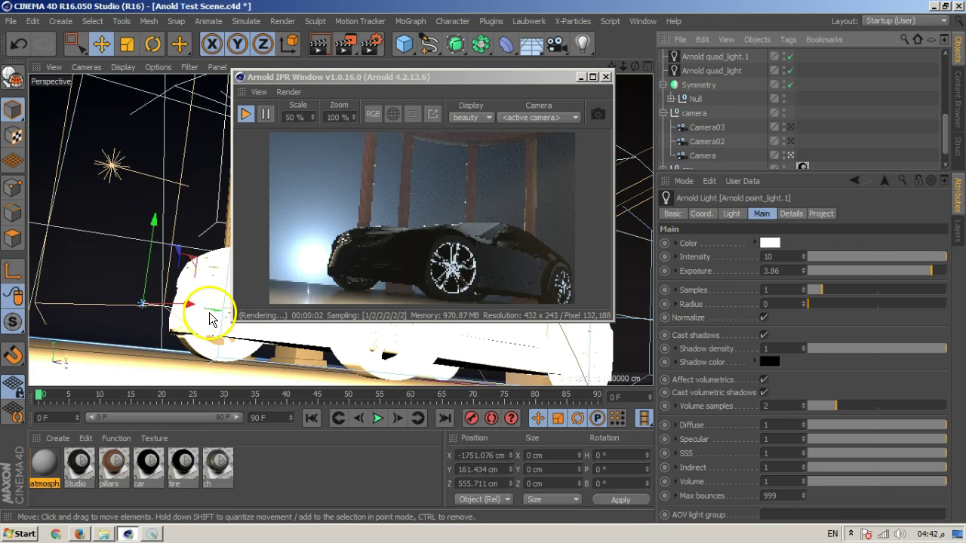
left_click_drag(211, 316, 95, 301)
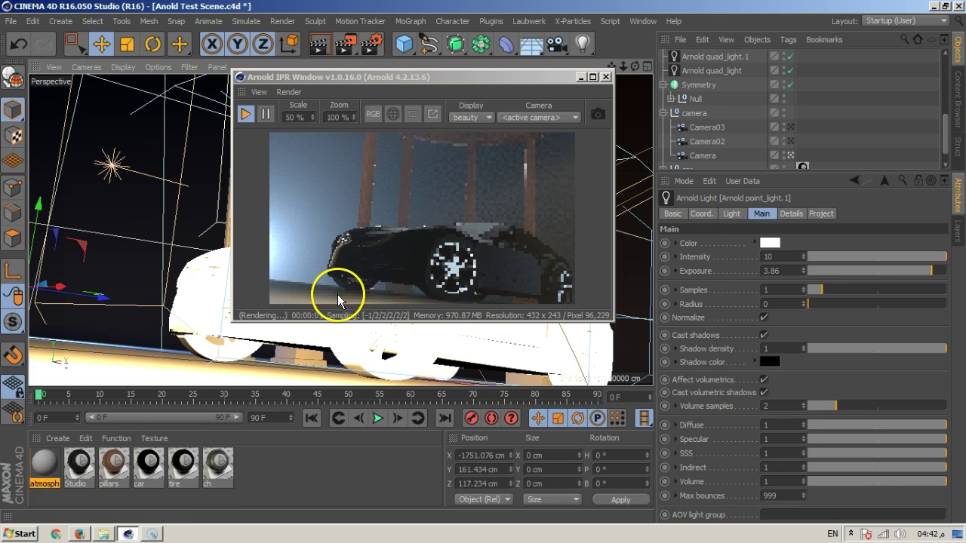
Step: Leave the scene camera and check the render from the default perspective view
left_click(788, 157)
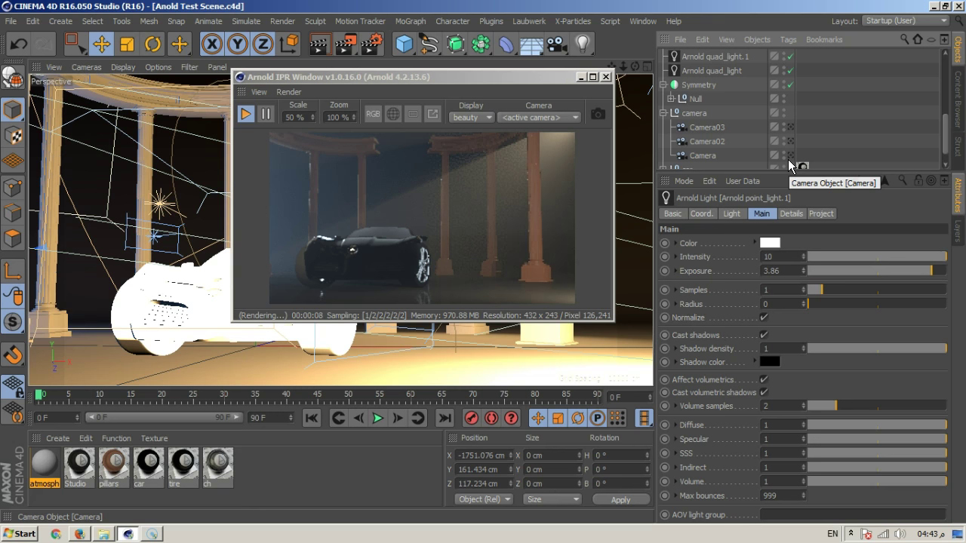
left_click(792, 142)
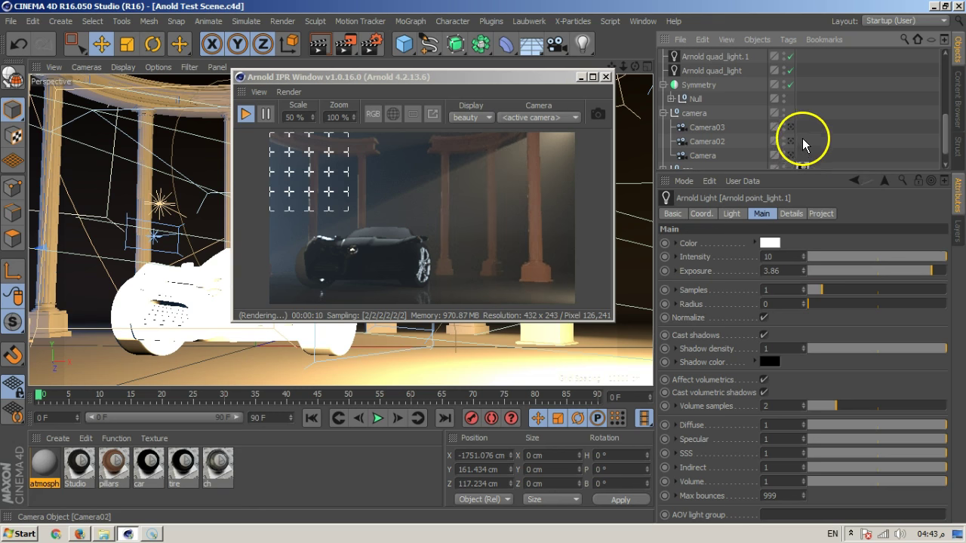
scroll(672, 113, "up", 5)
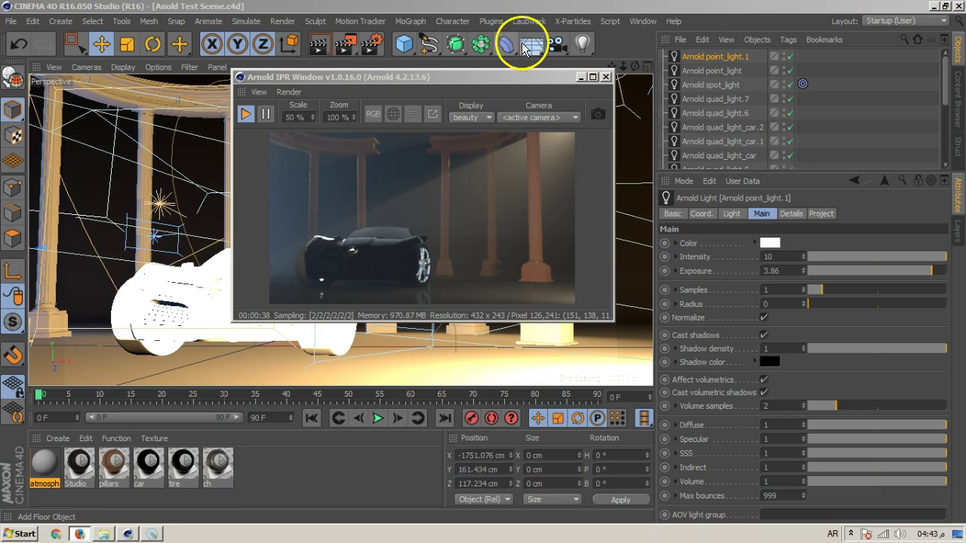
Step: Add an Arnold Sky to the scene and set its background intensity to 2.15
left_click(498, 25)
mouse_move(528, 61)
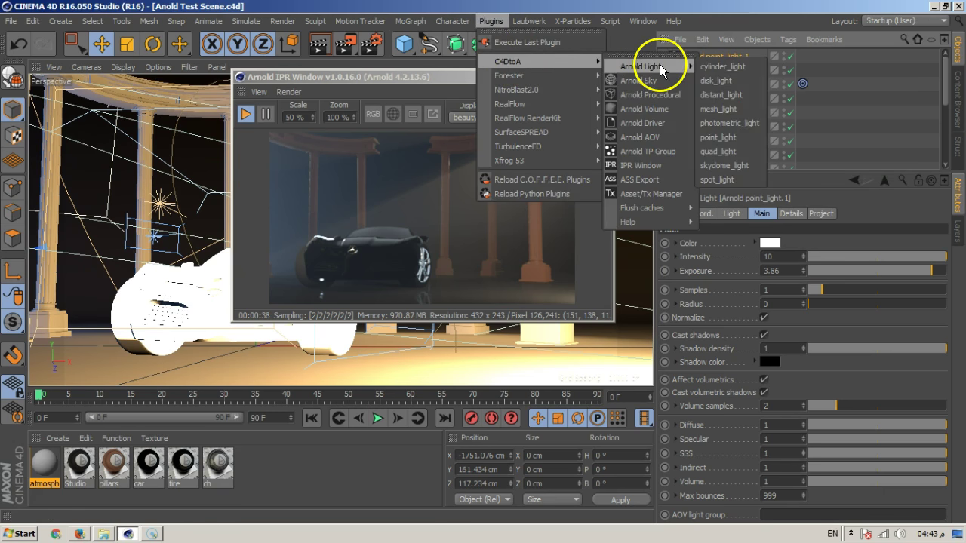
left_click(660, 83)
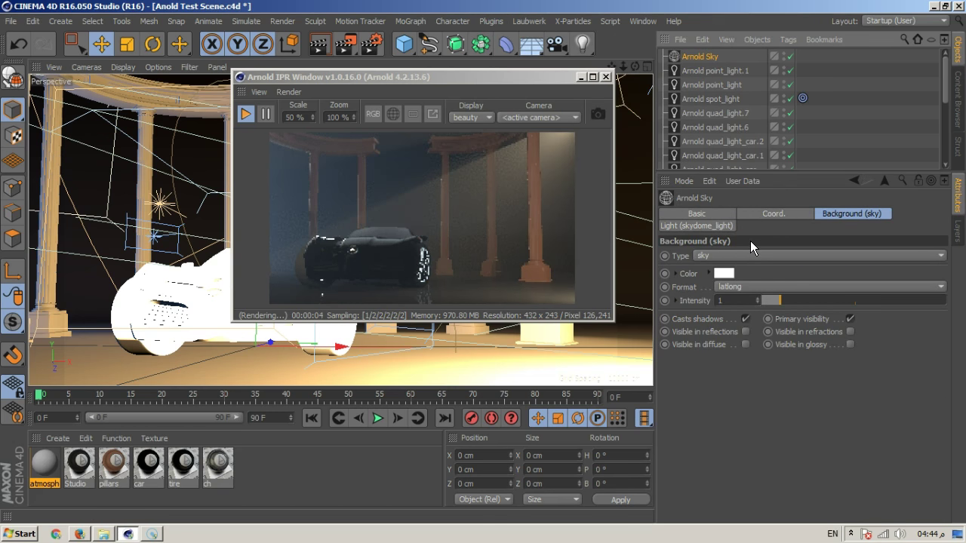
left_click(698, 226)
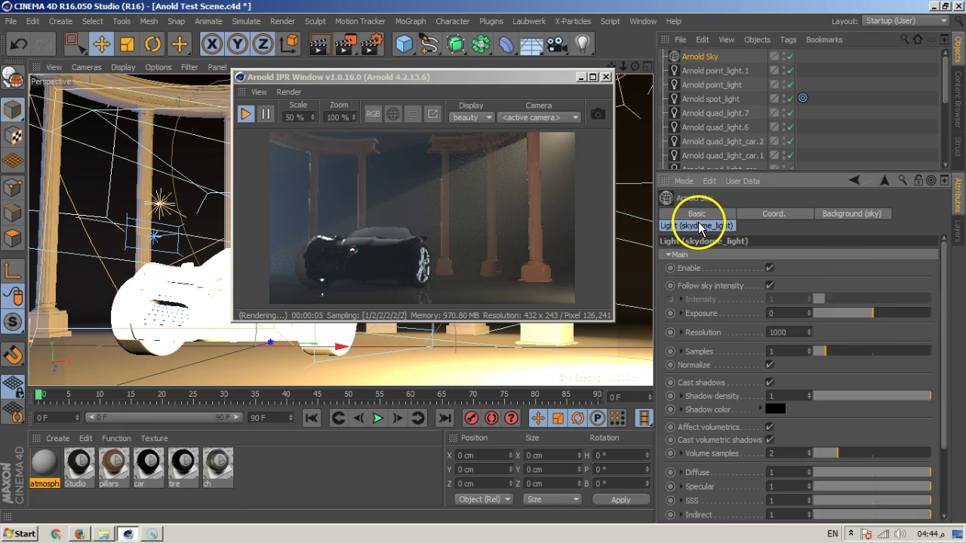
left_click(833, 219)
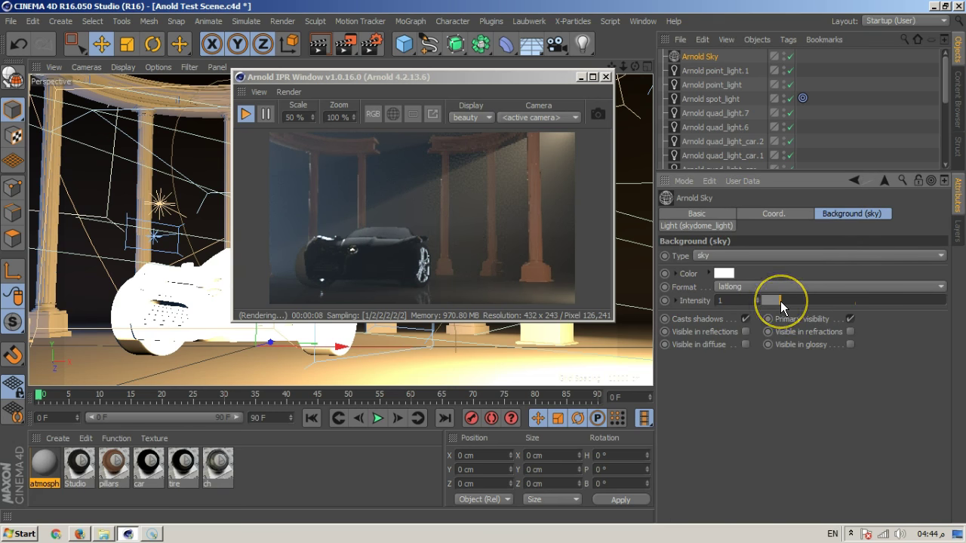
left_click_drag(780, 301, 802, 301)
Step: Raise the exposure of the Arnold Sky's skydome light to 3.96
left_click(777, 214)
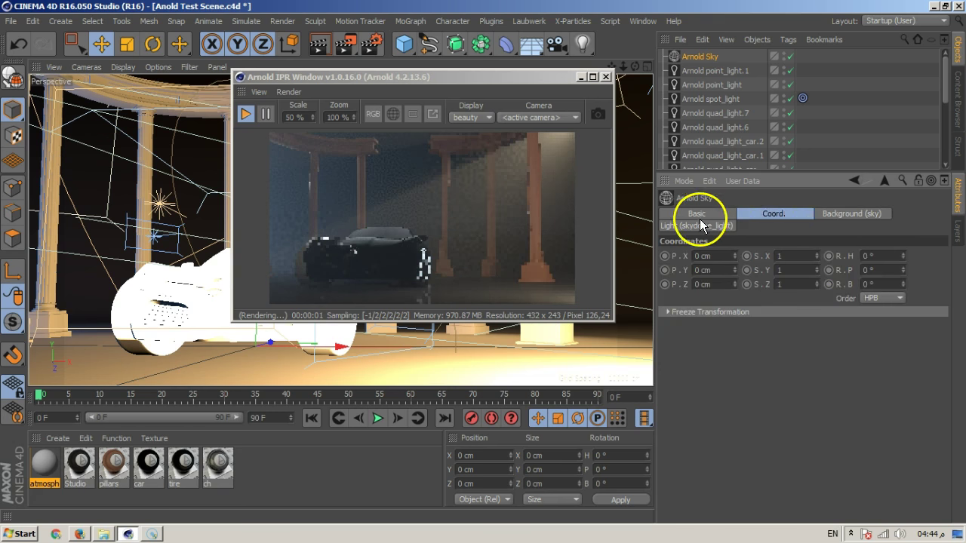
left_click(700, 224)
left_click_drag(877, 320, 920, 321)
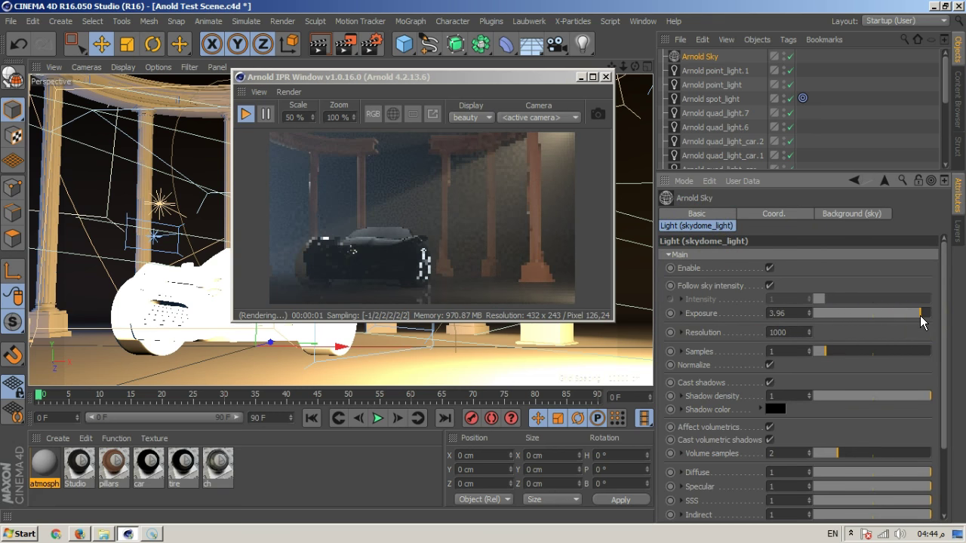
left_click(704, 61)
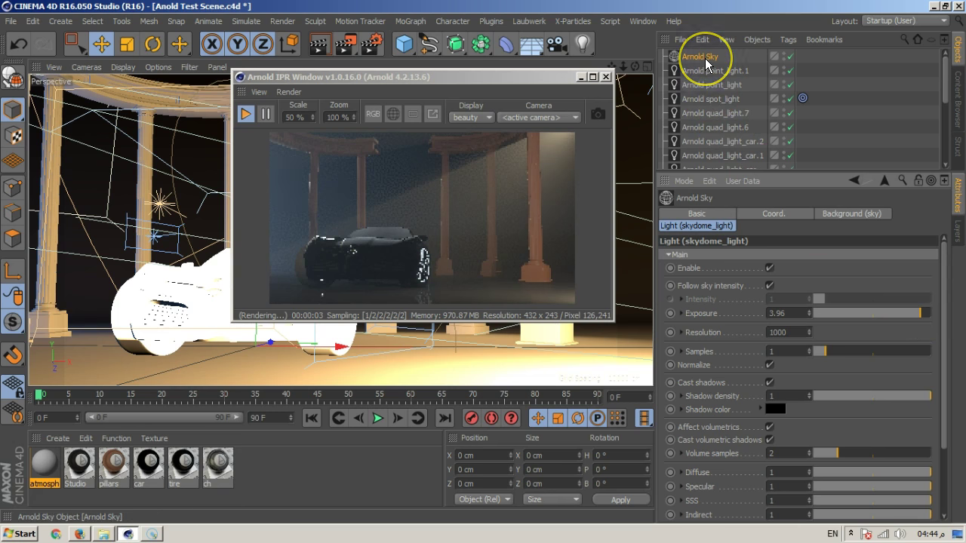
left_click(830, 218)
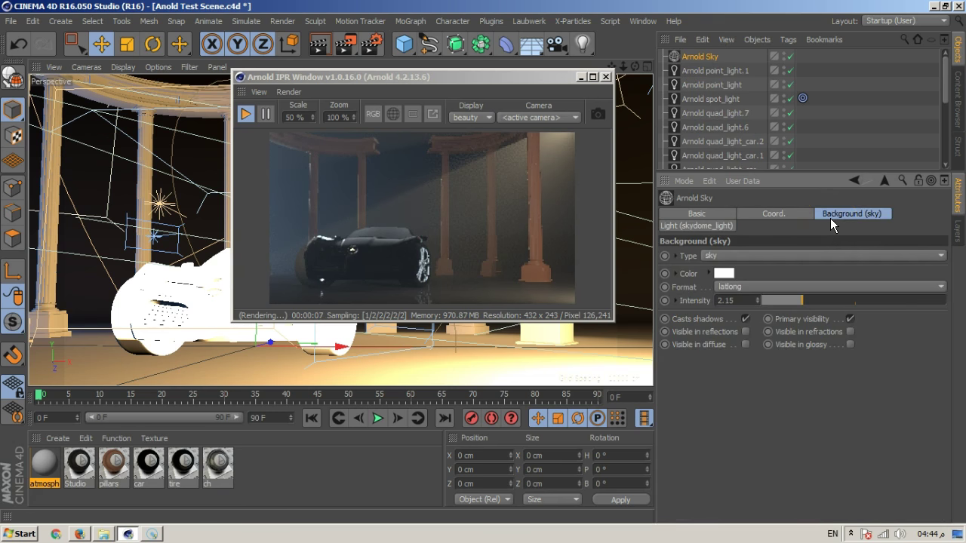
left_click(743, 332)
left_click(775, 215)
left_click(713, 226)
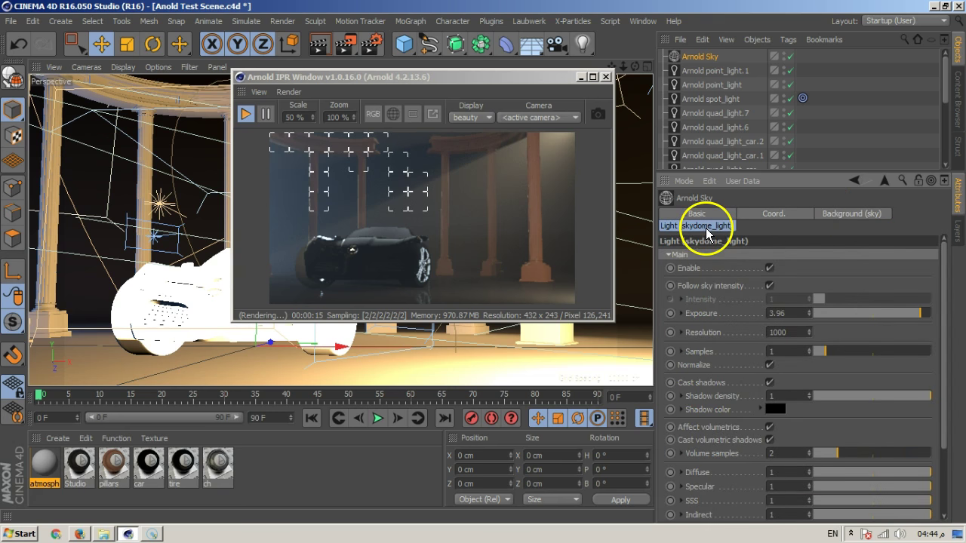
Step: Stop the Arnold Sky's skydome light following the sky intensity and set its own intensity to 6.1
left_click(770, 288)
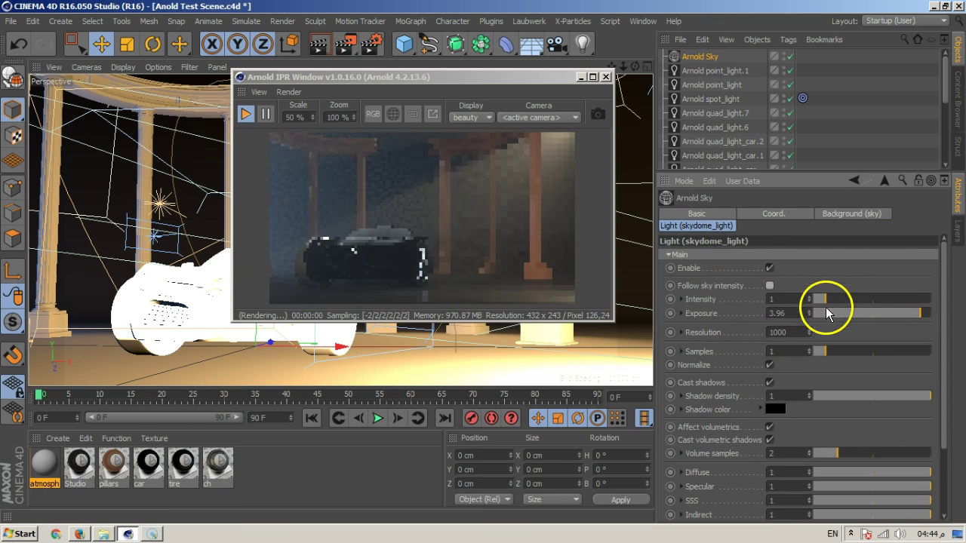
left_click_drag(825, 302, 886, 304)
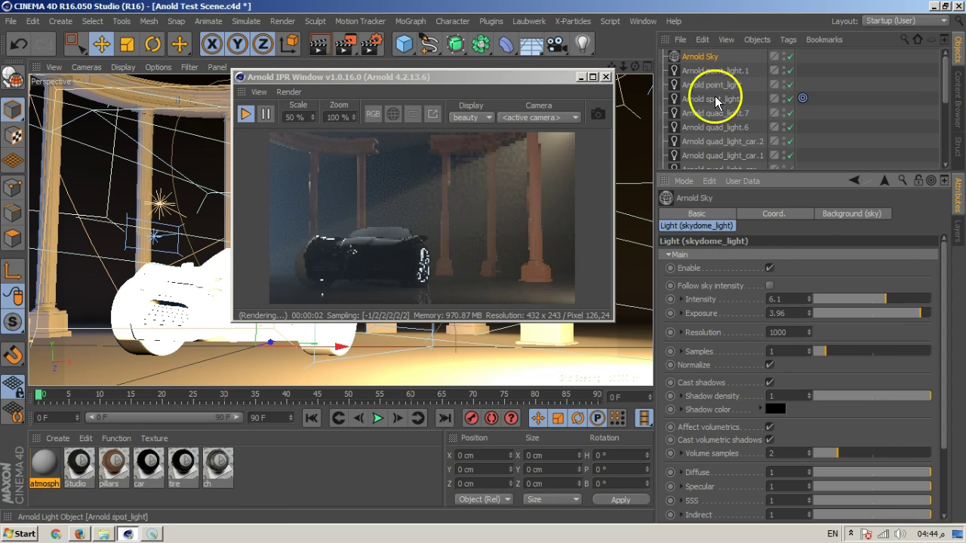
Step: Replace the Arnold Sky with an Arnold skydome light and set its intensity to 3.99
key("Delete")
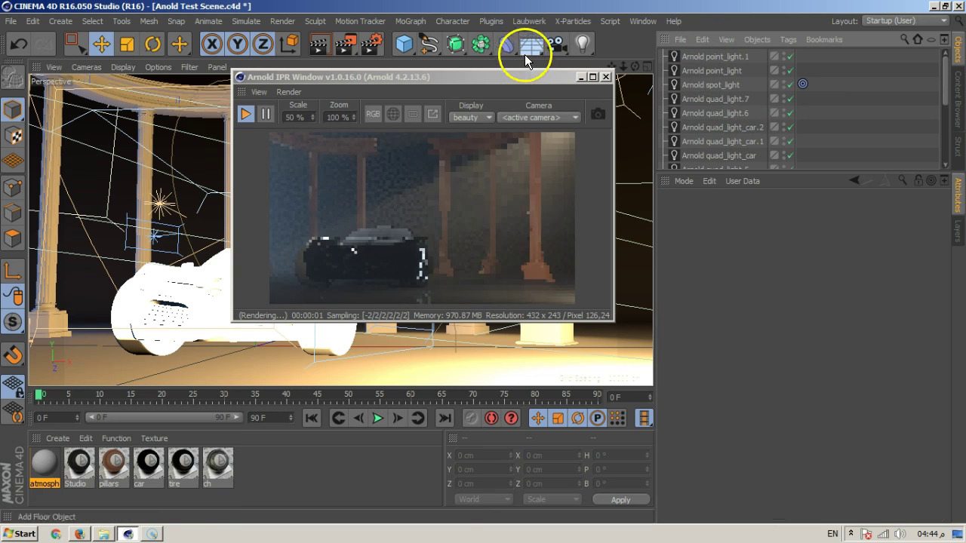
left_click(491, 21)
mouse_move(526, 66)
mouse_move(627, 71)
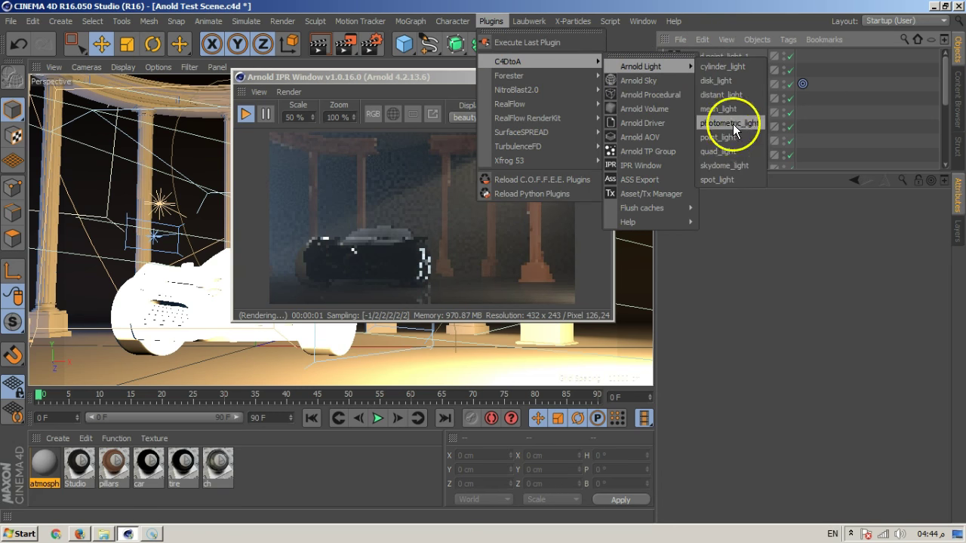
left_click(724, 166)
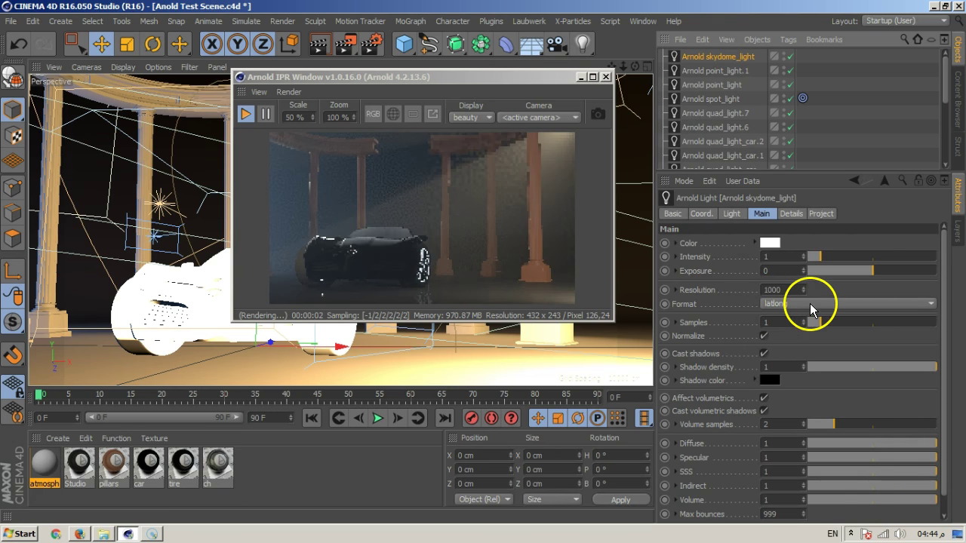
left_click_drag(816, 257, 860, 264)
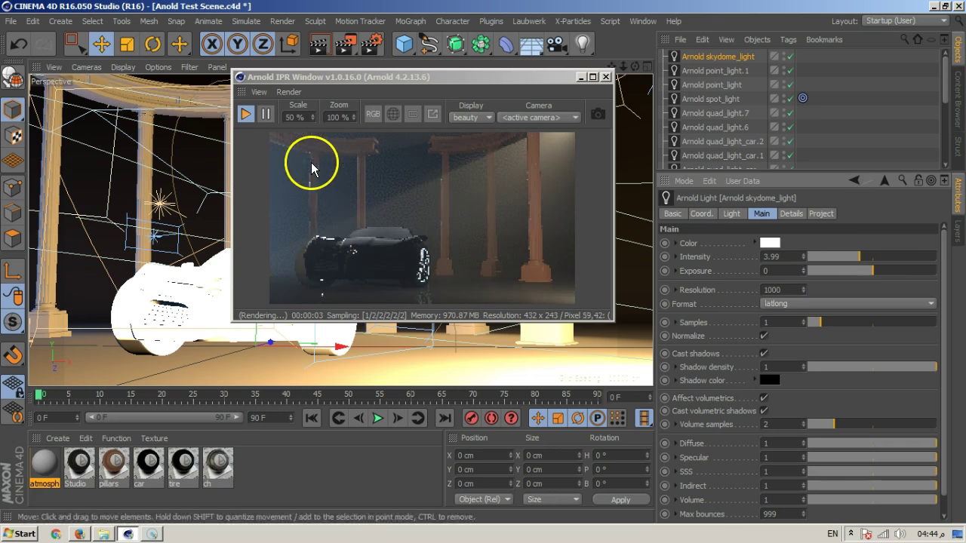
Step: Restart the IPR render and stop the skydome light from affecting volumetrics
left_click(246, 114)
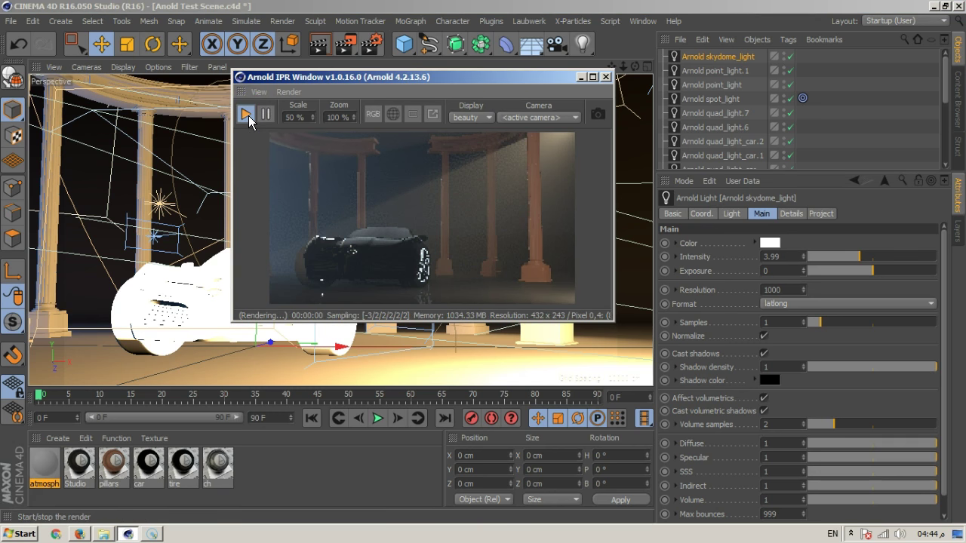
left_click(246, 113)
left_click(766, 286)
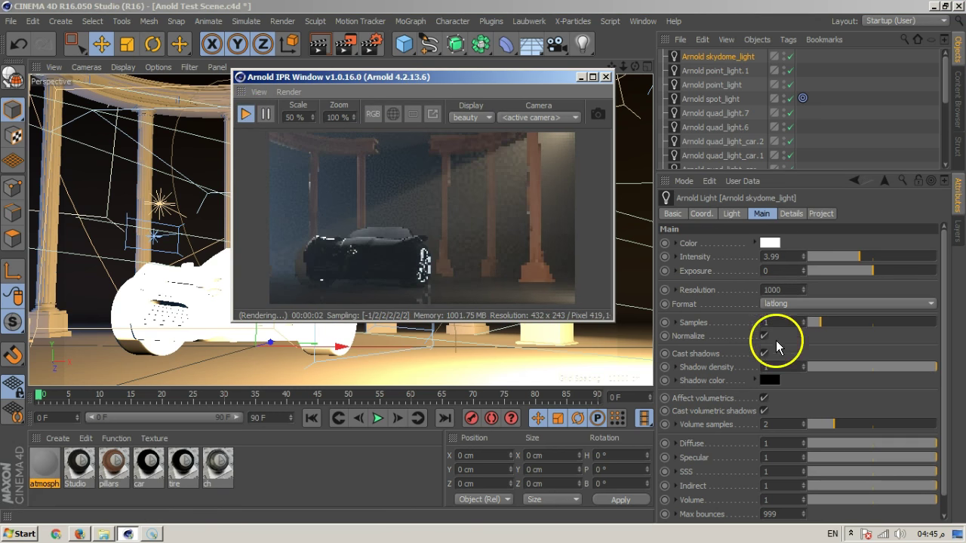
left_click(765, 399)
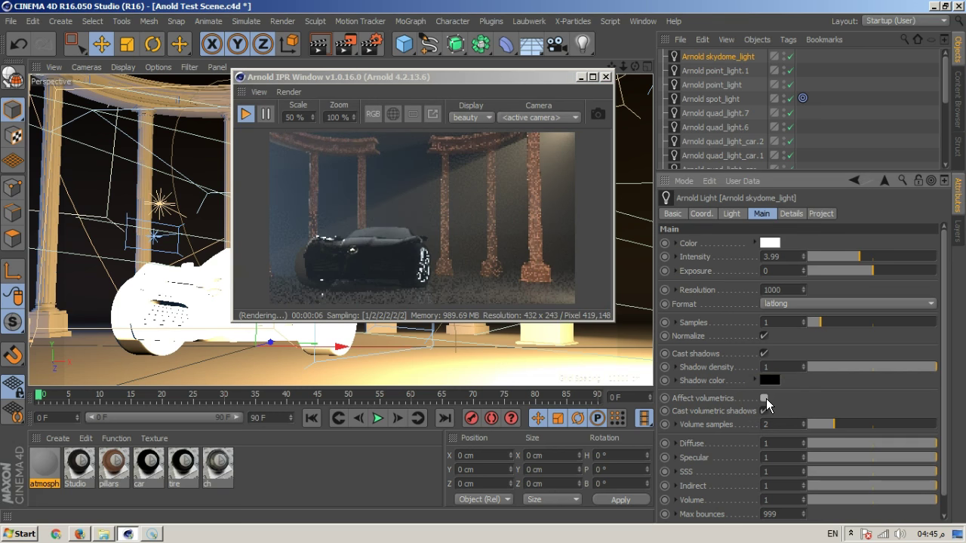
Step: Set the skydome light's exposure to 1.28 and intensity to 3.99, and disable the light
left_click_drag(841, 290, 893, 259)
left_click_drag(832, 270, 885, 276)
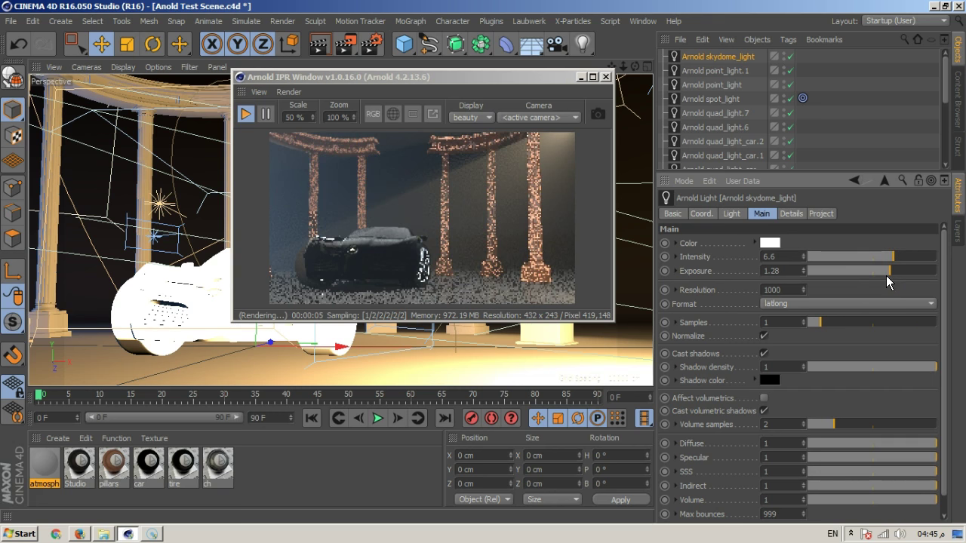
left_click_drag(884, 259, 860, 260)
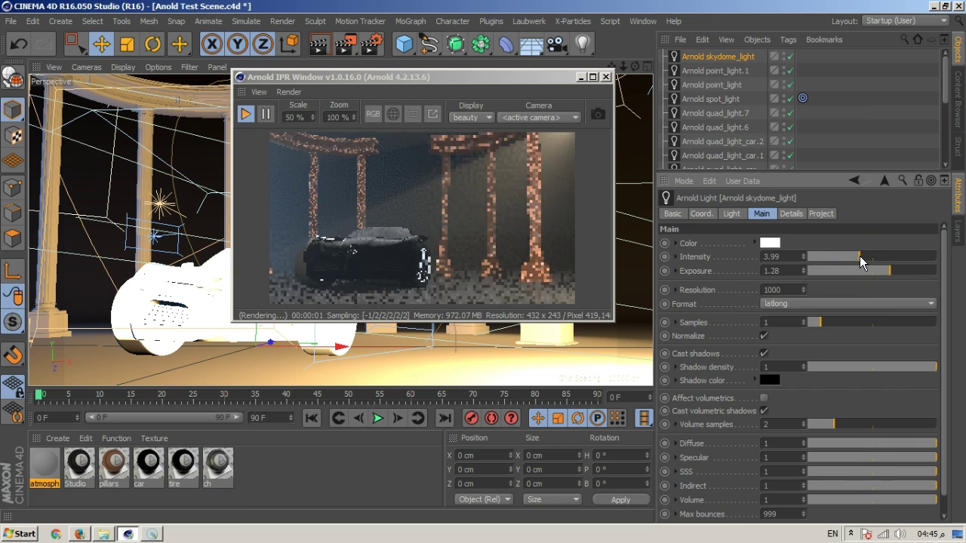
left_click(749, 169)
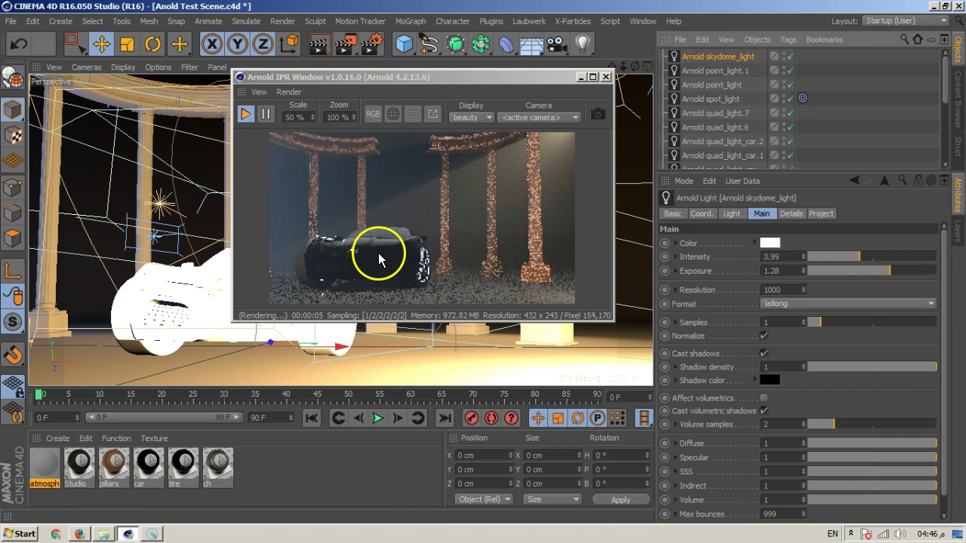
left_click(790, 55)
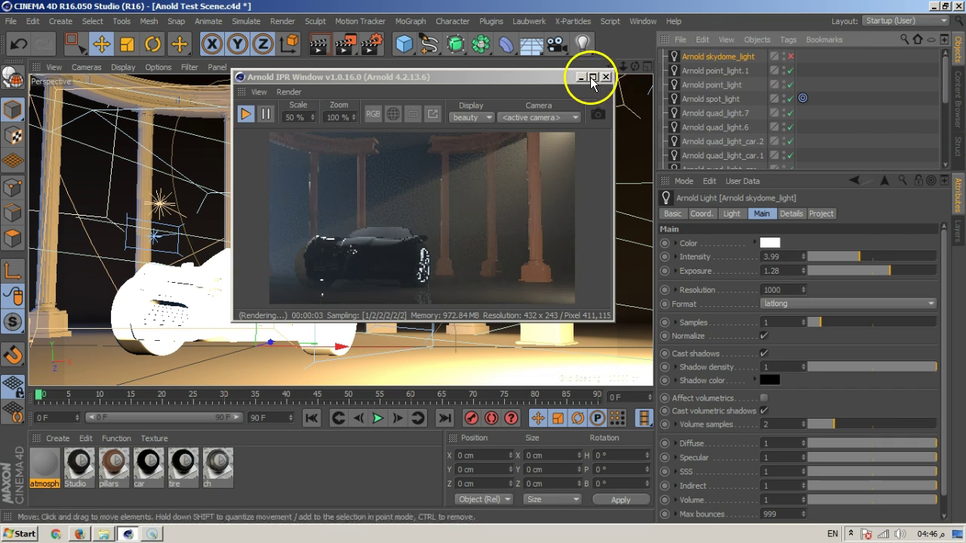
Step: Add an Arnold photometric light and move it beside the car's front wheel, to about X -390 cm and Y 26 cm
left_click(583, 45)
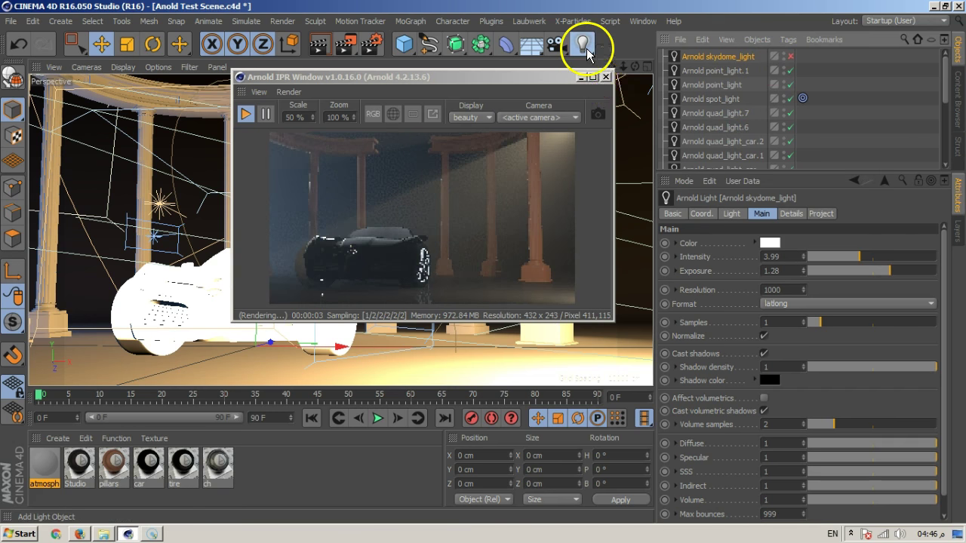
left_click(491, 21)
mouse_move(512, 62)
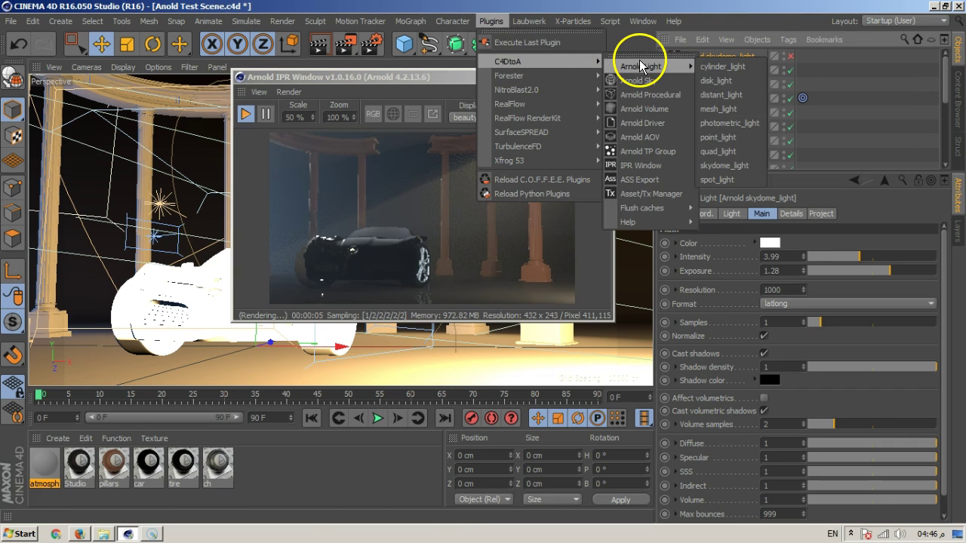
left_click(724, 123)
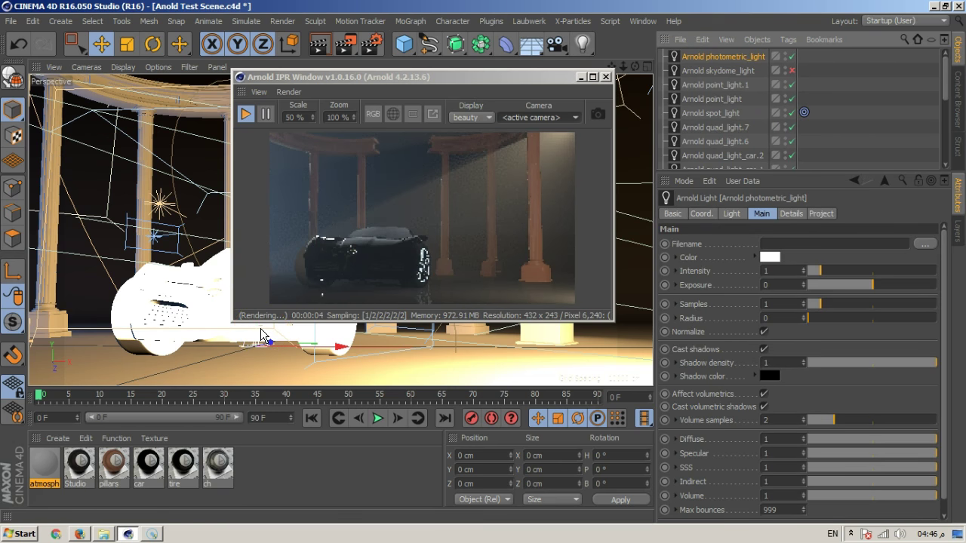
left_click_drag(260, 334, 128, 330)
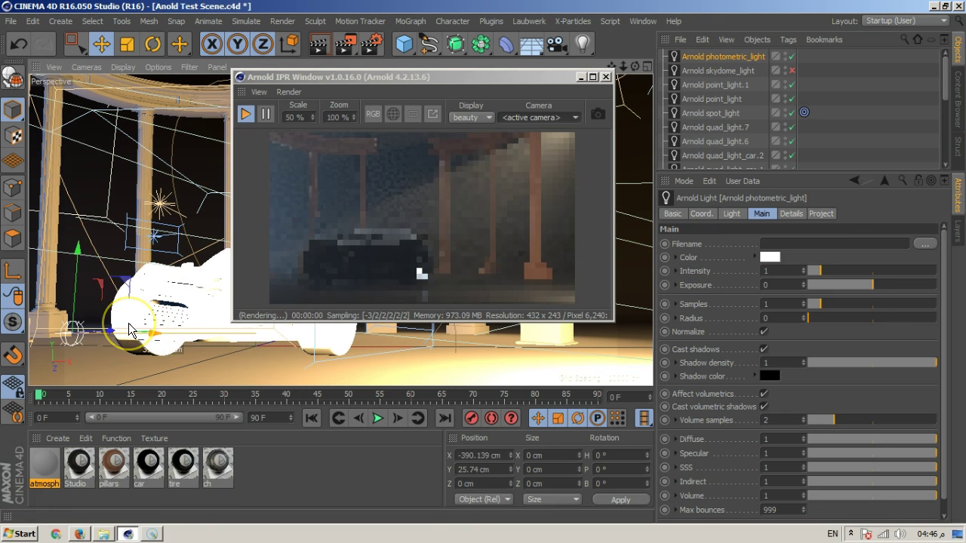
Step: Stop the photometric light from affecting volumetrics and move the IPR window clear of the car in the viewport
left_click(763, 394)
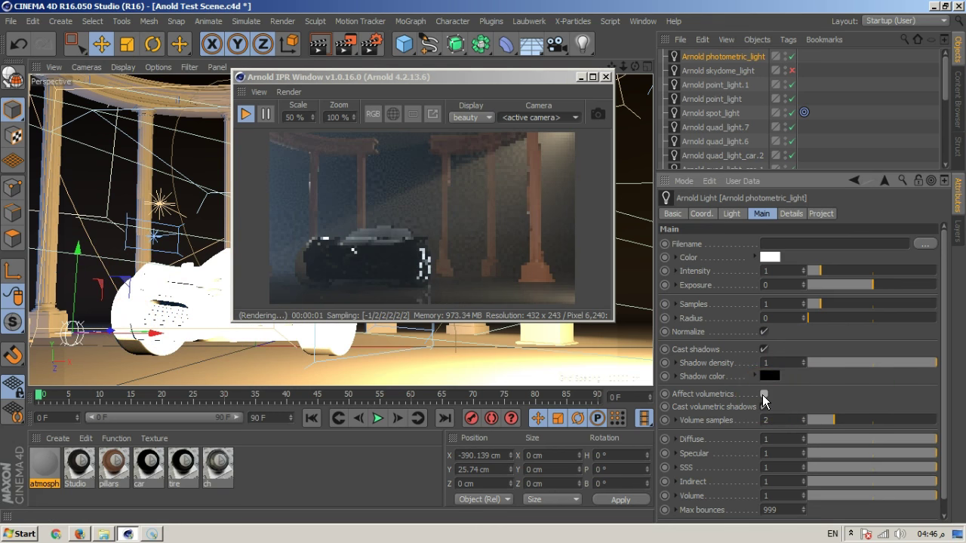
scroll(826, 85, "down", 3)
scroll(836, 86, "up", 3)
scroll(836, 86, "down", 3)
left_click(663, 134)
scroll(863, 126, "up", 5)
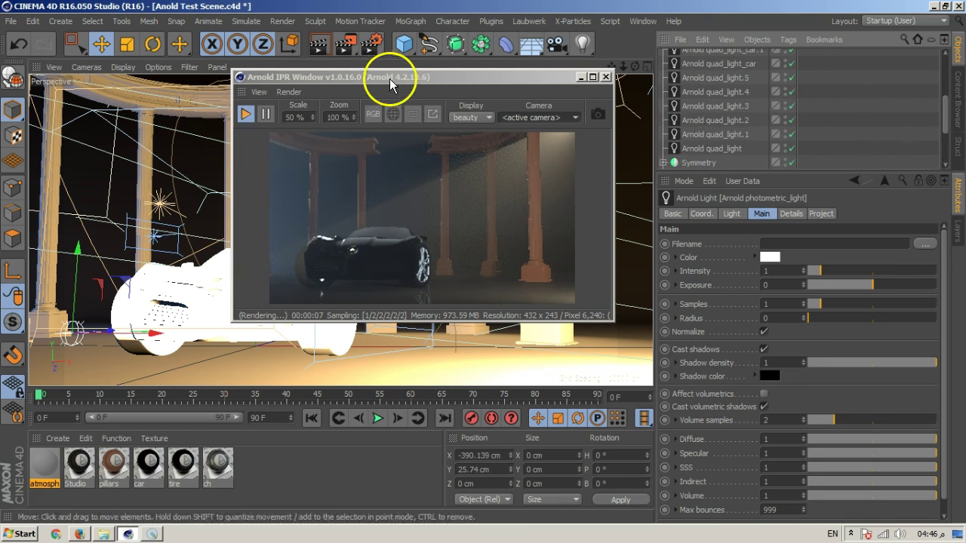
left_click_drag(390, 79, 719, 78)
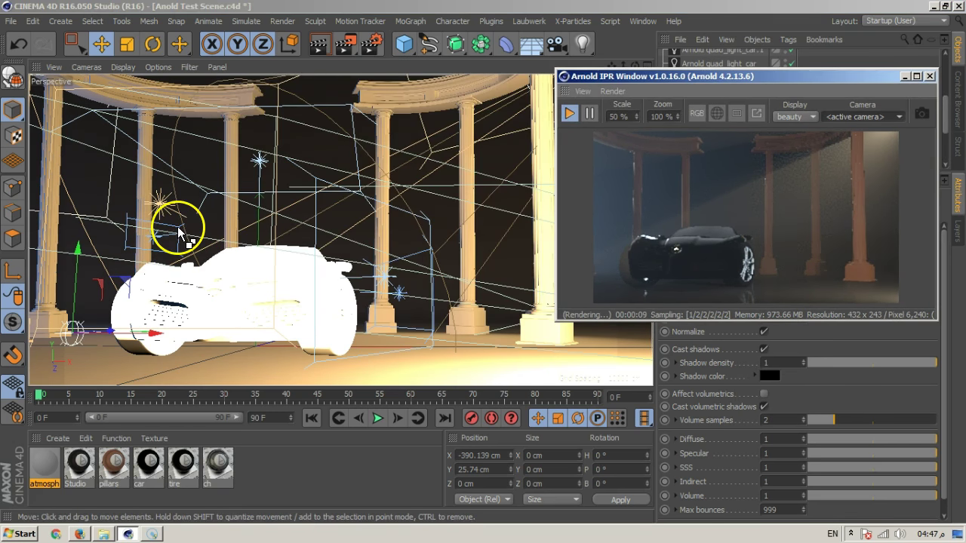
Step: Save the scene and move the photometric light next to a pillar base, to about X -585 cm and Z 183 cm
key("ctrl+s")
left_click_drag(189, 216, 228, 242, "alt")
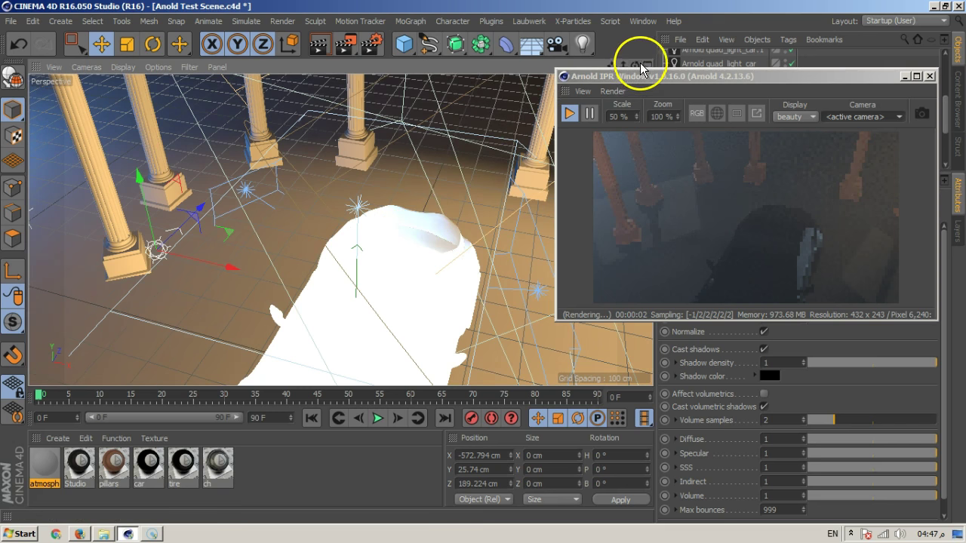
key("F5")
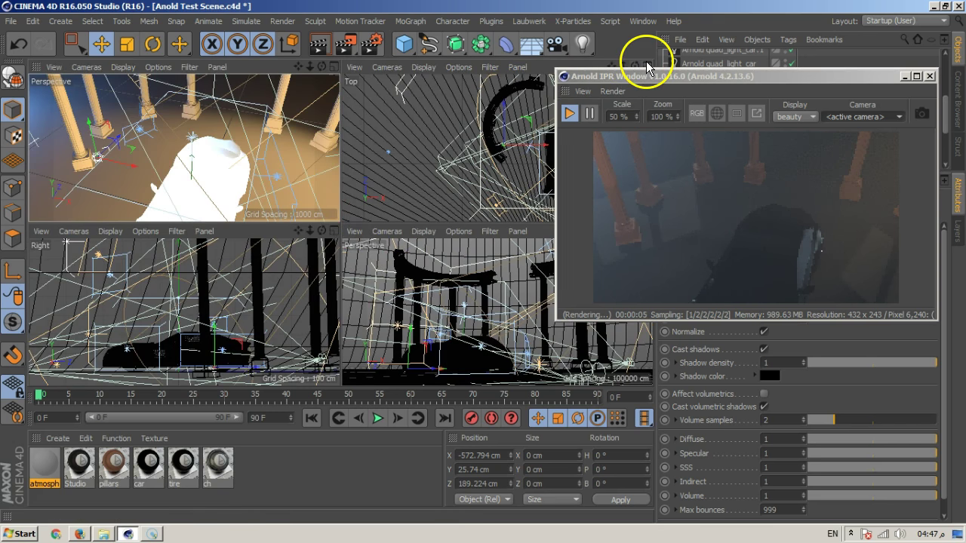
key("F2")
scroll(284, 257, "up", 10)
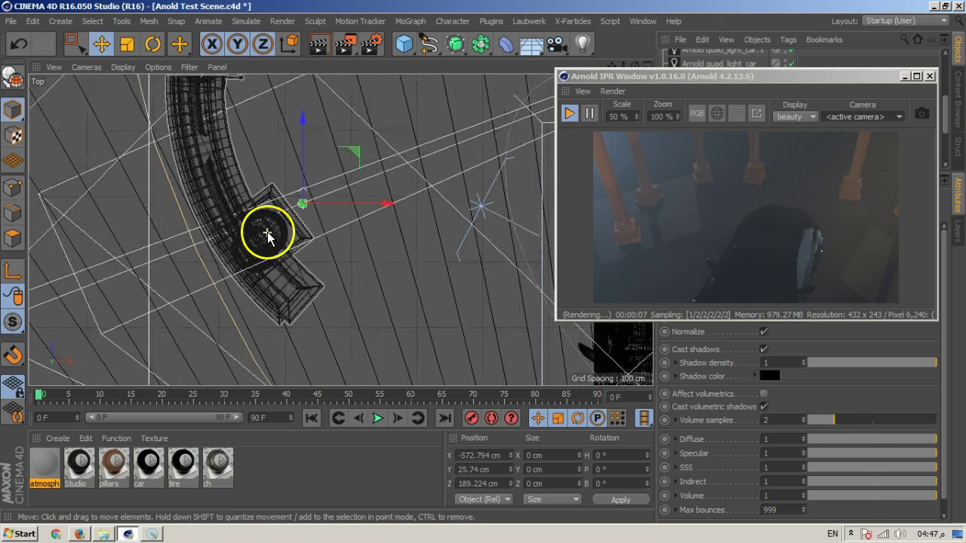
left_click_drag(212, 228, 194, 209)
scroll(255, 220, "down", 6)
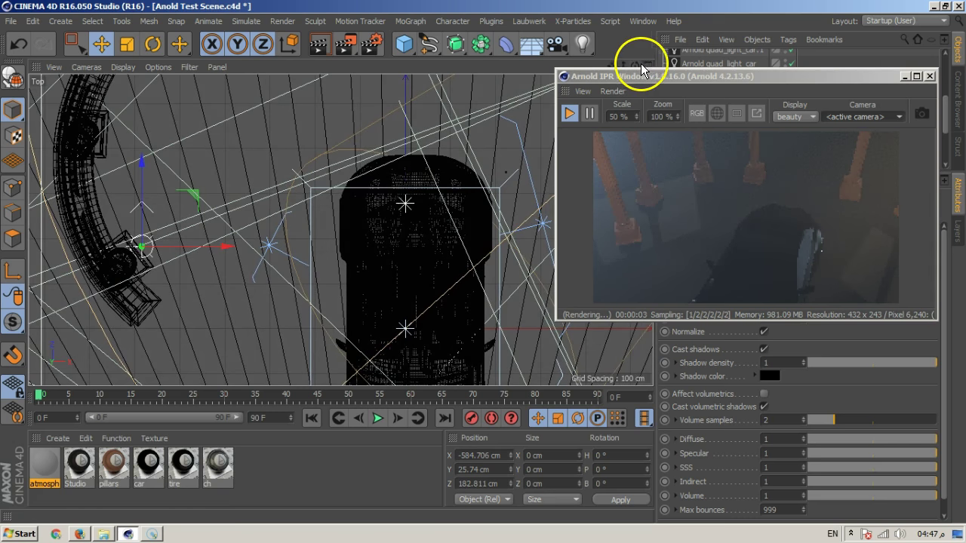
Step: Examine the photometric light's placement and direction at the pillar base in the perspective, top and right views
key("F5")
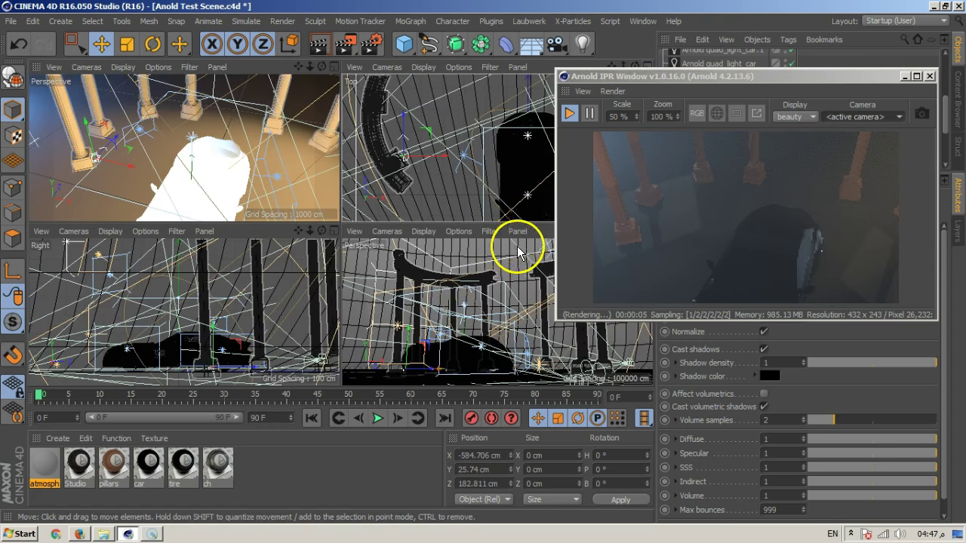
middle_click(518, 249)
scroll(442, 286, "up", 5)
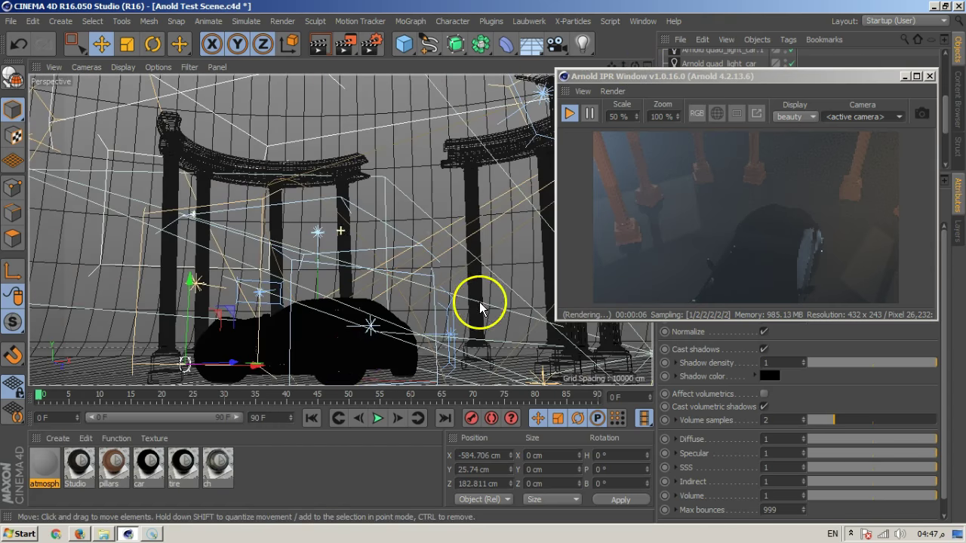
scroll(173, 345, "up", 5)
scroll(313, 309, "up", 5)
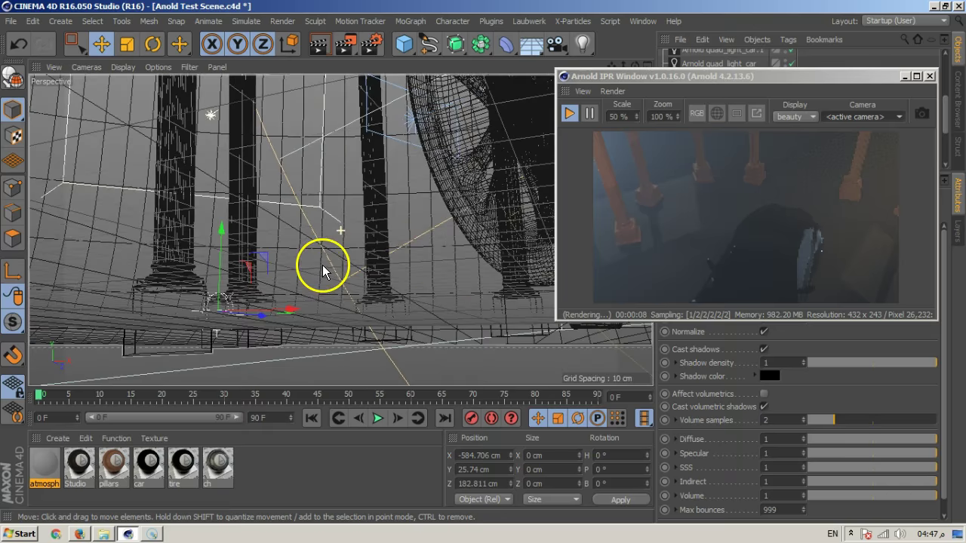
scroll(259, 244, "down", 8)
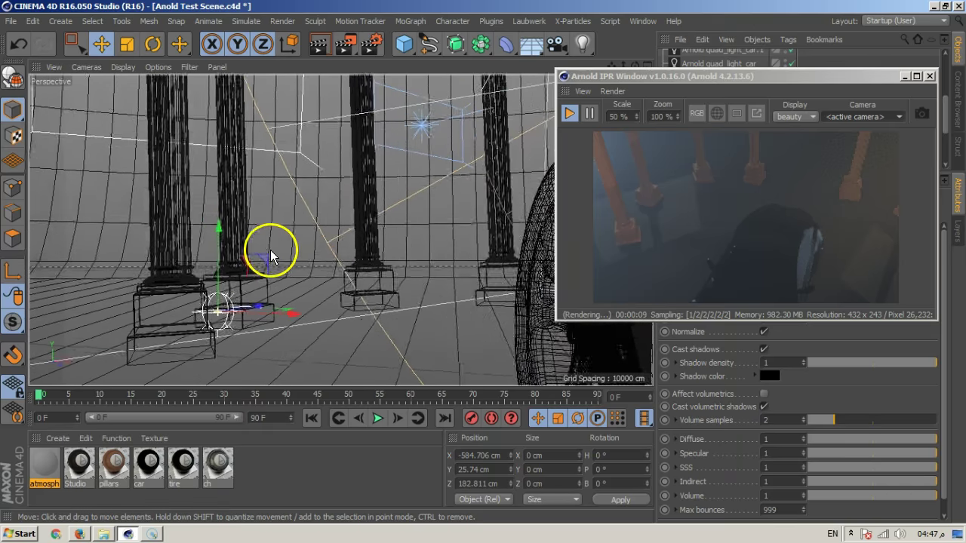
scroll(268, 257, "up", 2)
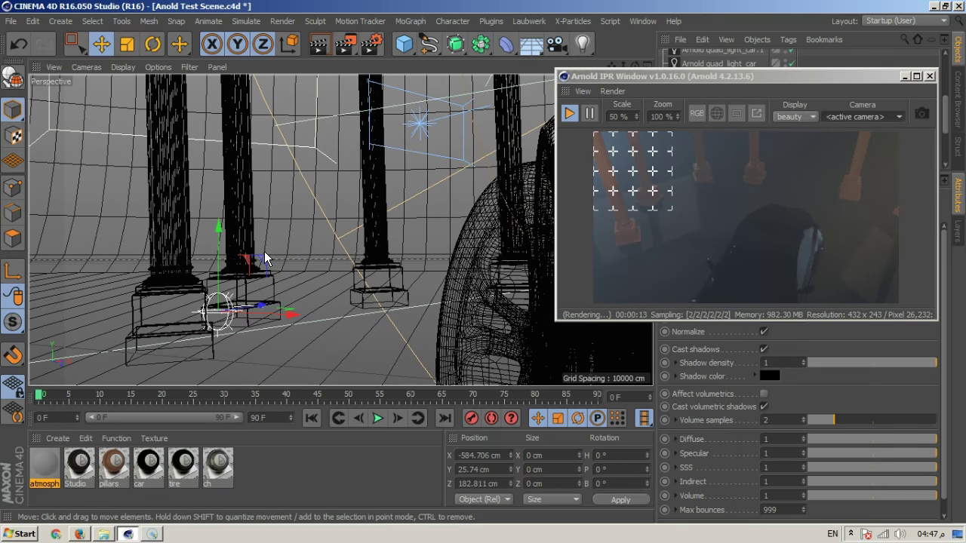
key("F2")
key("F1")
key("F2")
key("F3")
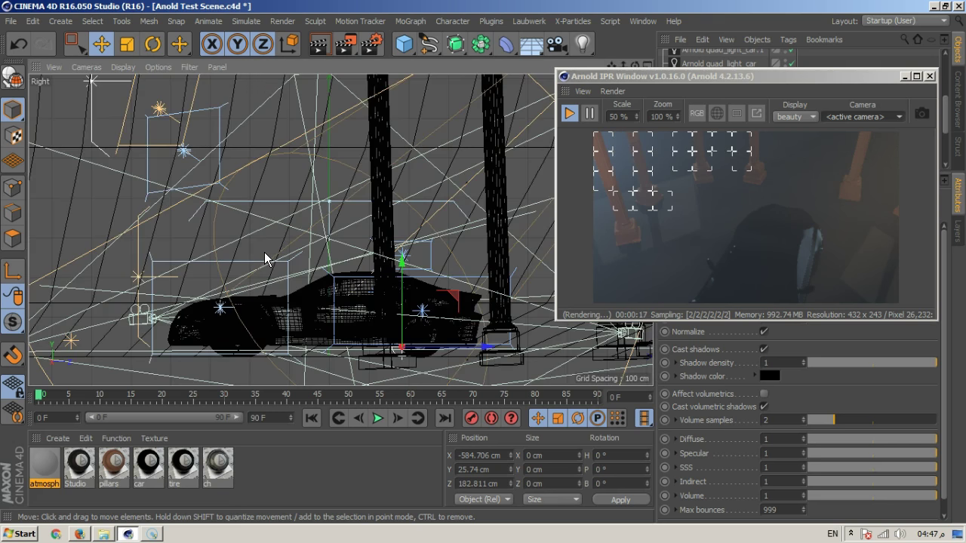
key("F1")
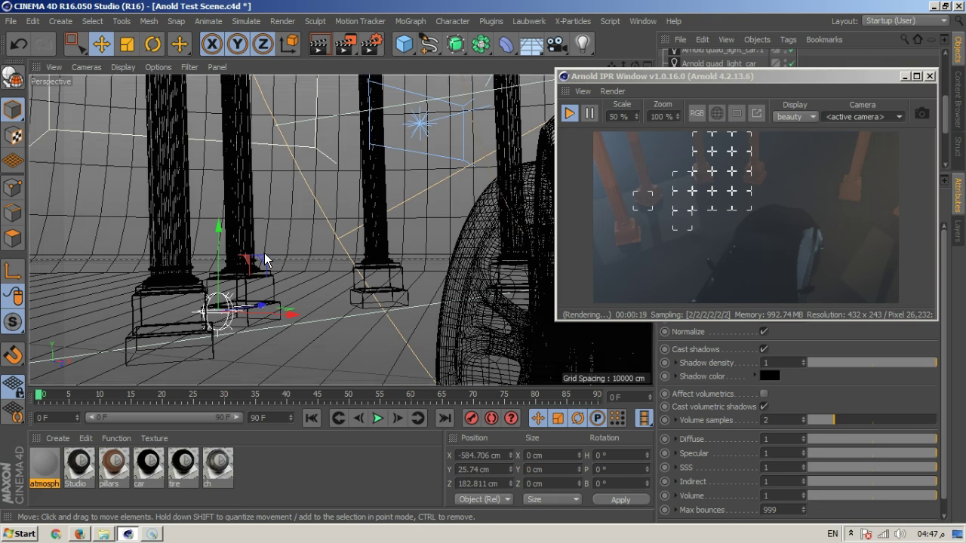
key("F4")
key("F2")
Step: Rotate the photometric light to a pitch of 90° in the front view
left_click(86, 66)
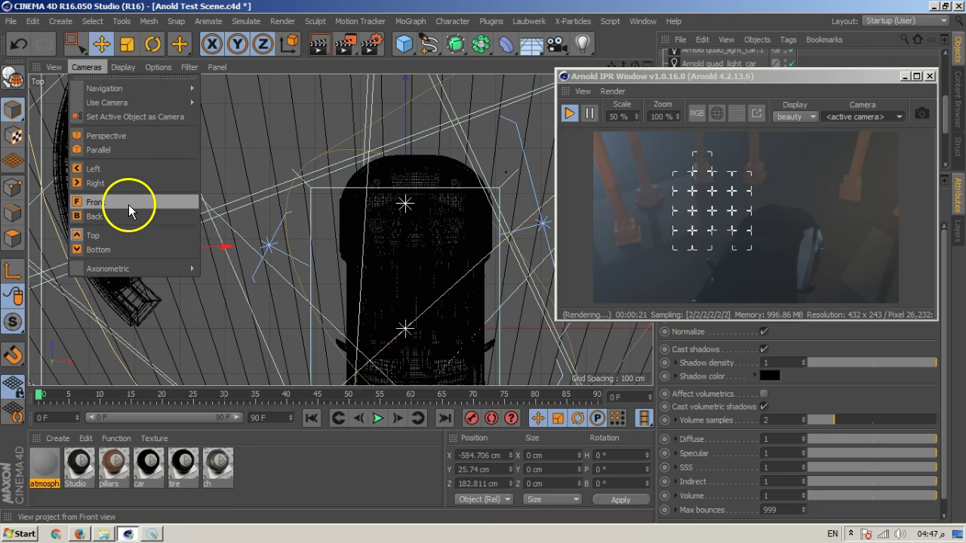
left_click(94, 203)
right_click_drag(260, 252, 97, 189, "alt")
middle_click_drag(97, 190, 309, 241, "alt")
key("r")
left_click_drag(243, 287, 234, 130)
left_click_drag(239, 242, 483, 263)
Step: Move the photometric light along X to about -568 cm and bring the IPR window off the object list
left_click(100, 44)
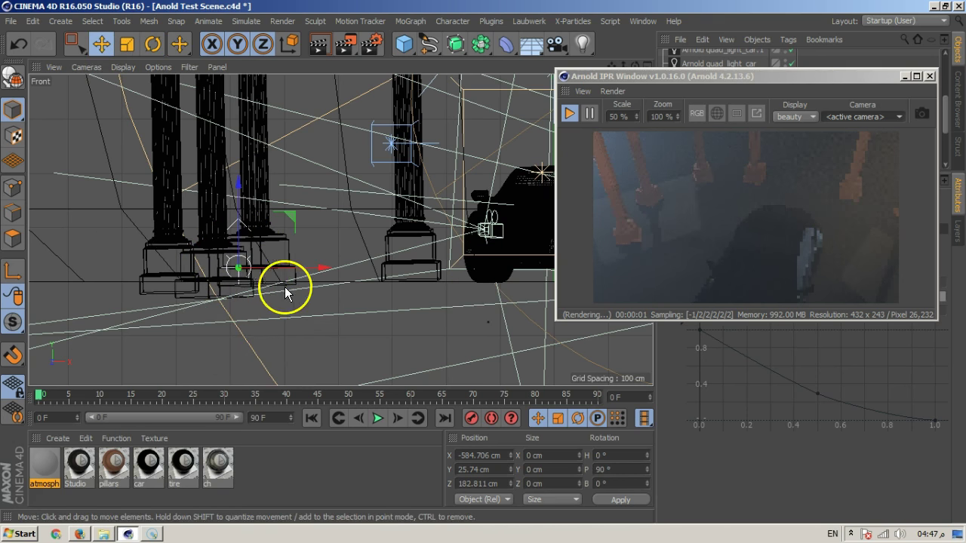
left_click_drag(300, 265, 306, 263)
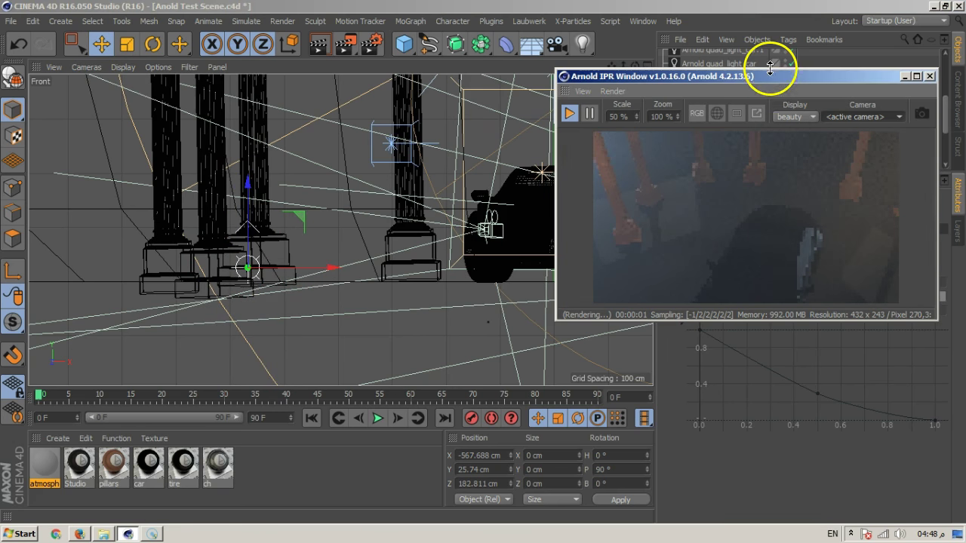
left_click_drag(770, 76, 347, 78)
scroll(950, 136, "up", 5)
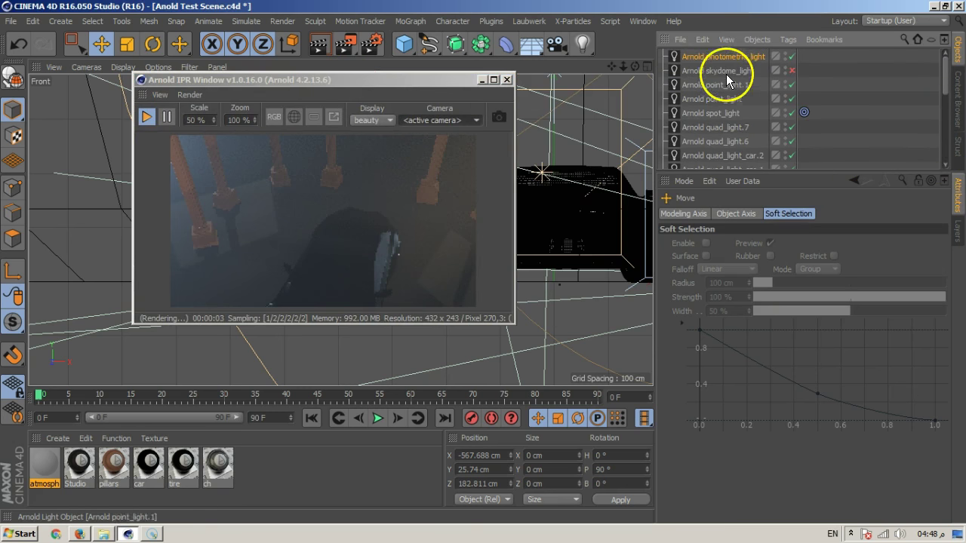
Step: Select the photometric light and search the Content Browser presets for "ies"
left_click(720, 57)
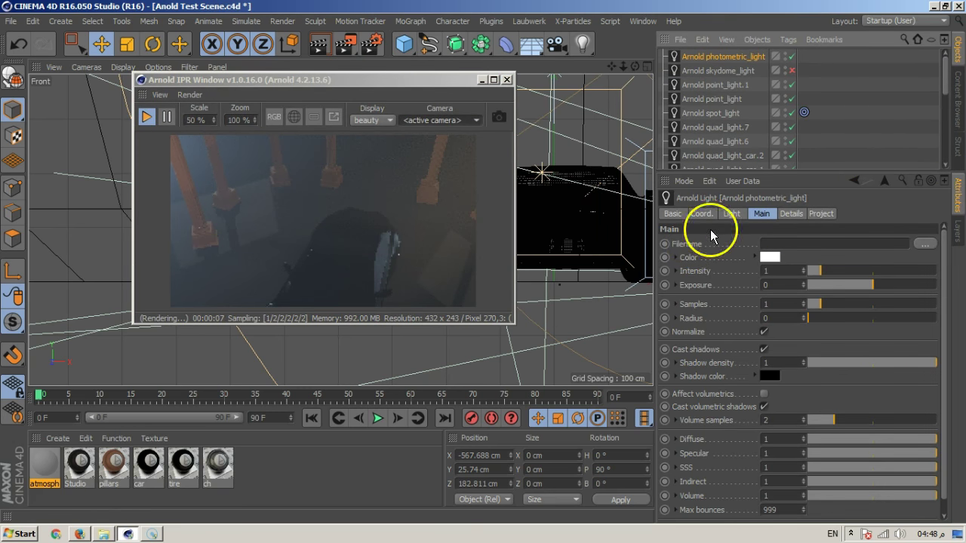
left_click(956, 113)
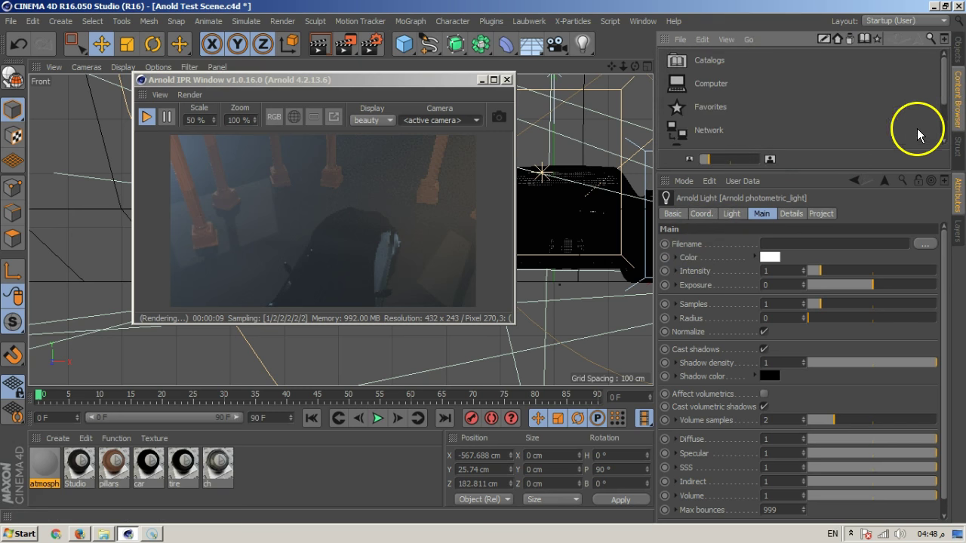
left_click_drag(873, 173, 850, 236)
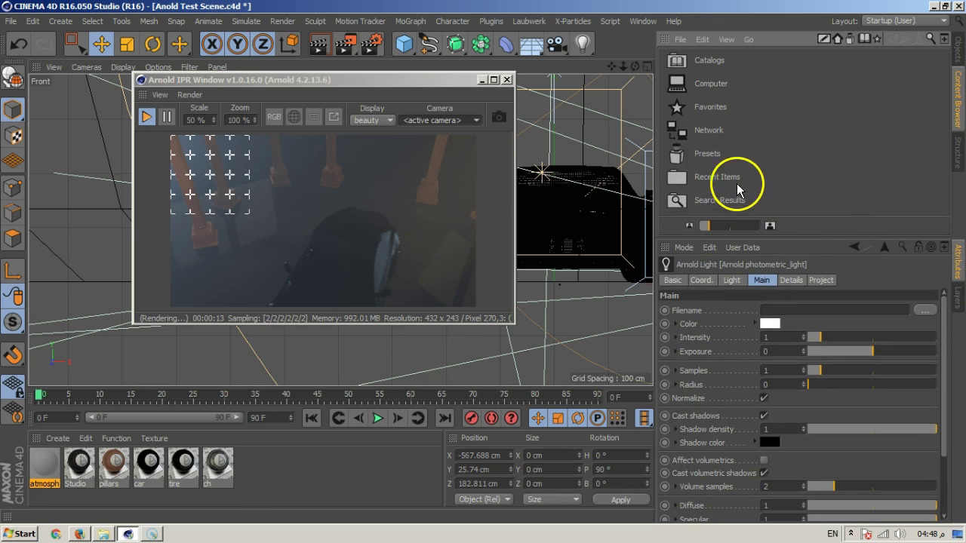
double_click(702, 155)
left_click(930, 38)
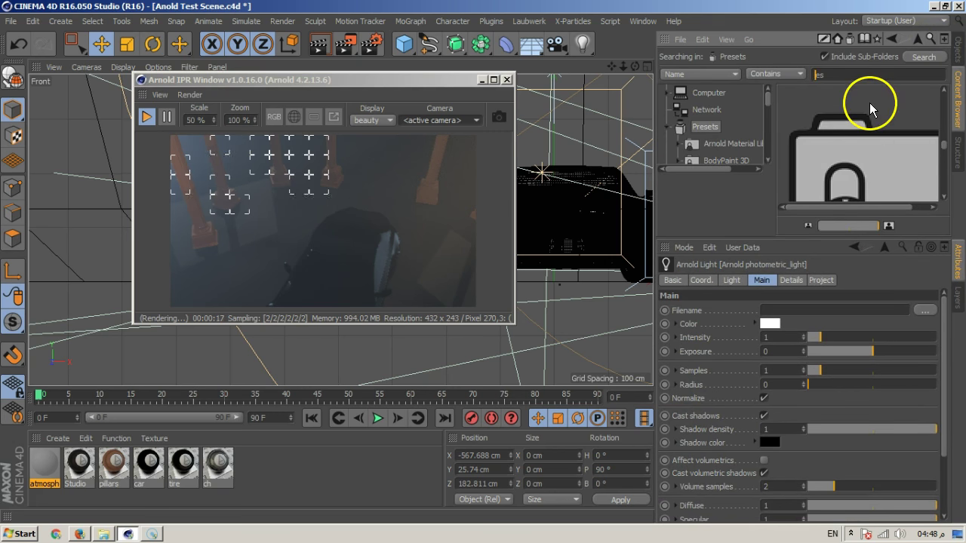
mouse_move(946, 153)
left_mouse_down()
mouse_move(944, 194)
mouse_move(948, 138)
mouse_move(944, 151)
left_mouse_up()
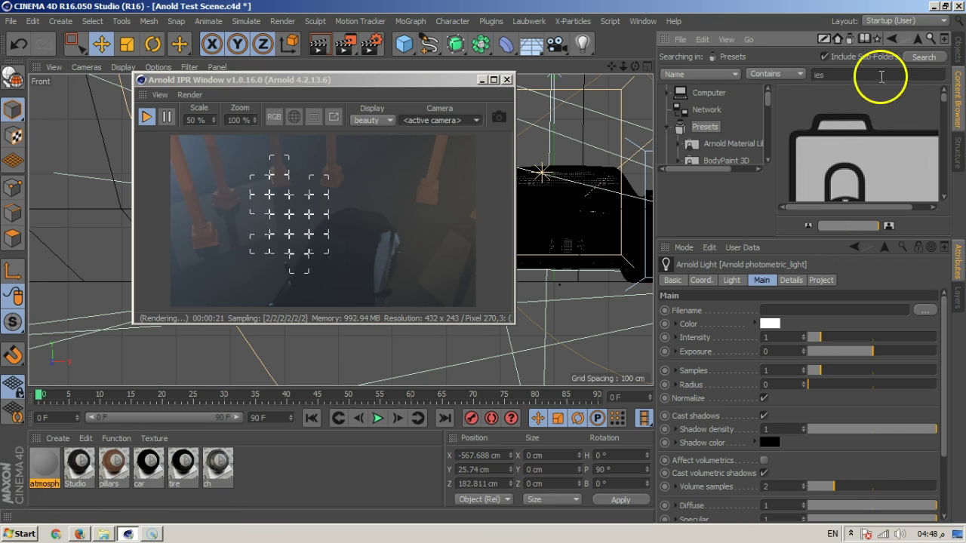
left_click(866, 74)
type("ies")
key("Return")
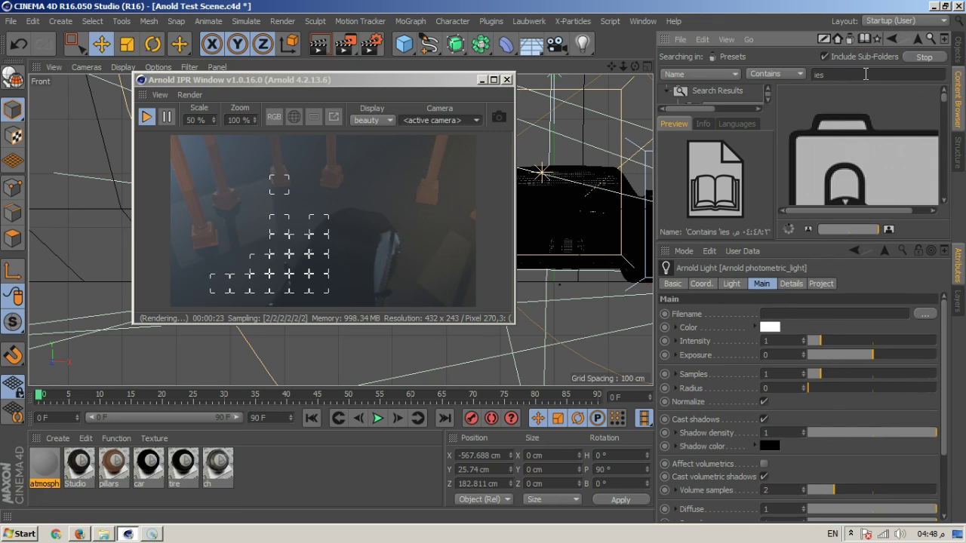
Step: Undock the Content Browser into a larger floating window and enlarge the thumbnails of the IES search results
left_click_drag(942, 150, 945, 113)
left_click(664, 40)
left_click(669, 55)
left_click_drag(744, 26, 91, 21)
left_click_drag(330, 237, 674, 360)
left_click_drag(384, 356, 358, 352)
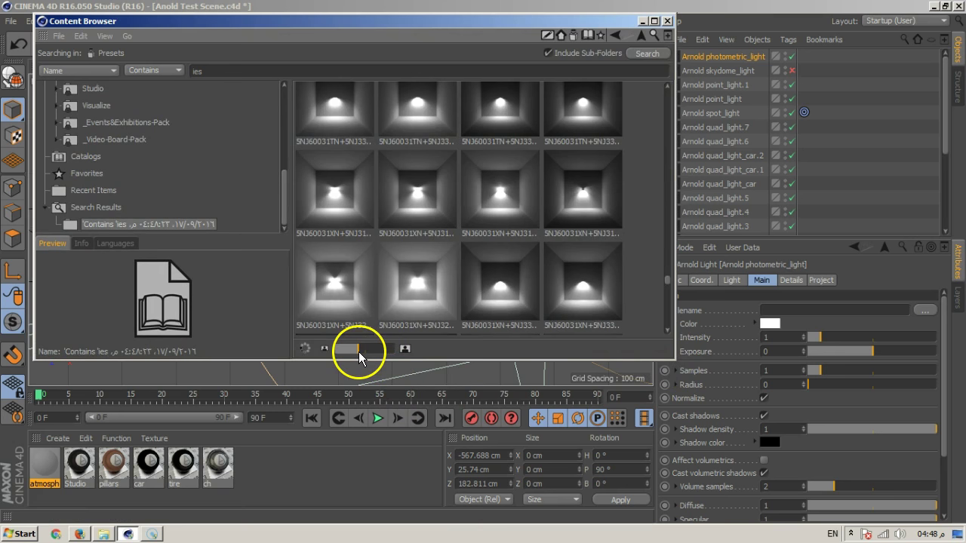
scroll(626, 227, "down", 5)
left_click_drag(667, 281, 667, 92)
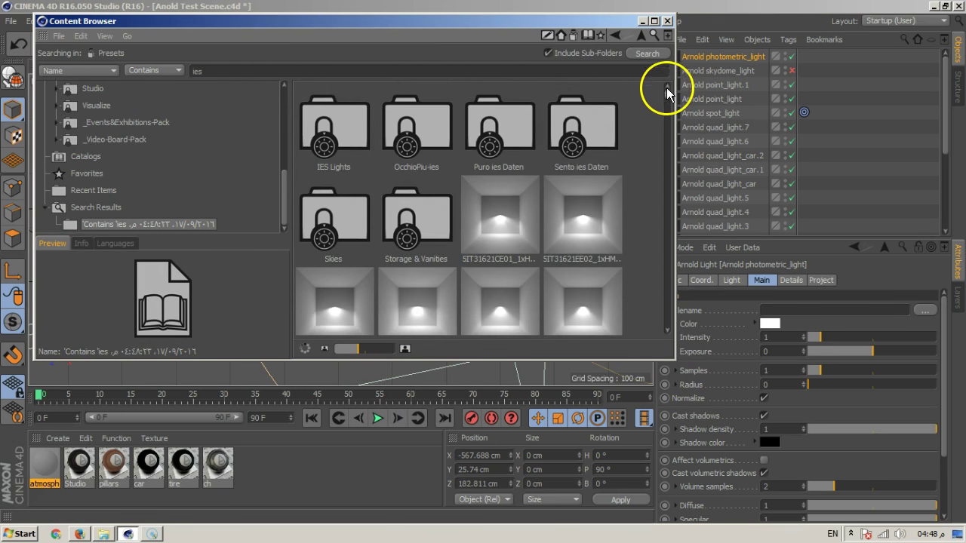
Step: Assign Occhio-PiuC_(1470lm).ies from IES Lights > Axelmeiselicht > OcchioPiu-ies as the photometric light's file and close the Content Browser
double_click(353, 152)
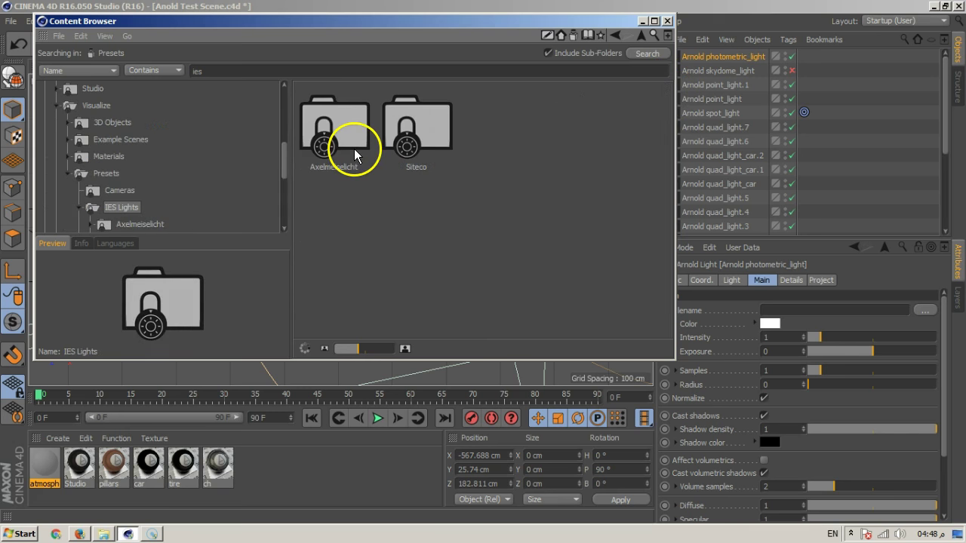
double_click(354, 143)
double_click(355, 143)
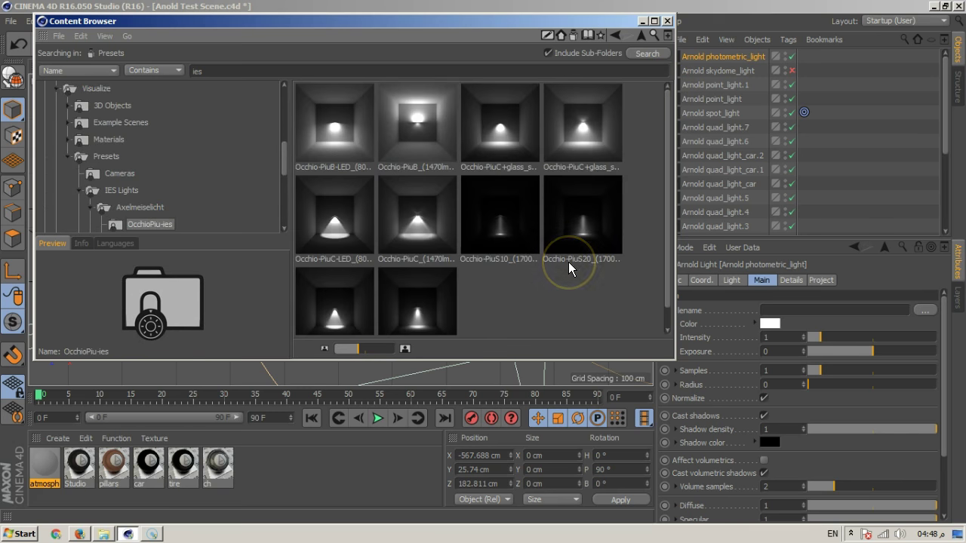
left_click(414, 232)
left_click_drag(409, 231, 858, 310)
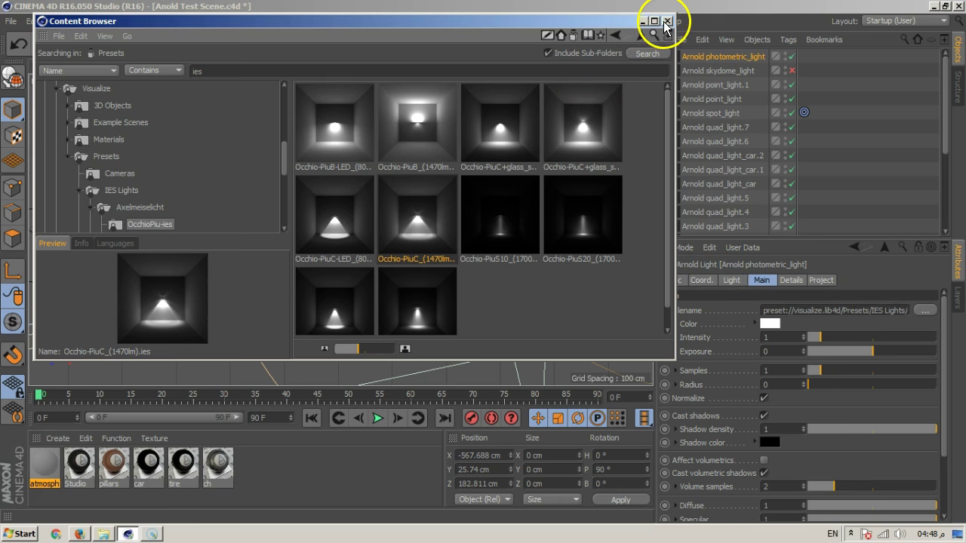
left_click(667, 22)
Step: Set the photometric light's intensity to 5.63 and exposure to 1.77, and enable Affect volumetrics
left_click_drag(321, 89, 380, 114)
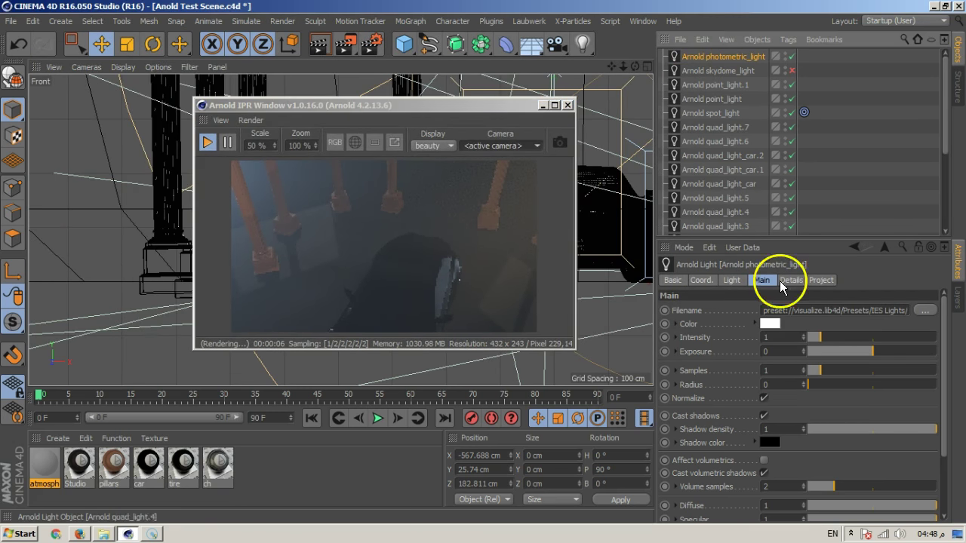
left_click_drag(820, 339, 880, 345)
left_click(764, 461)
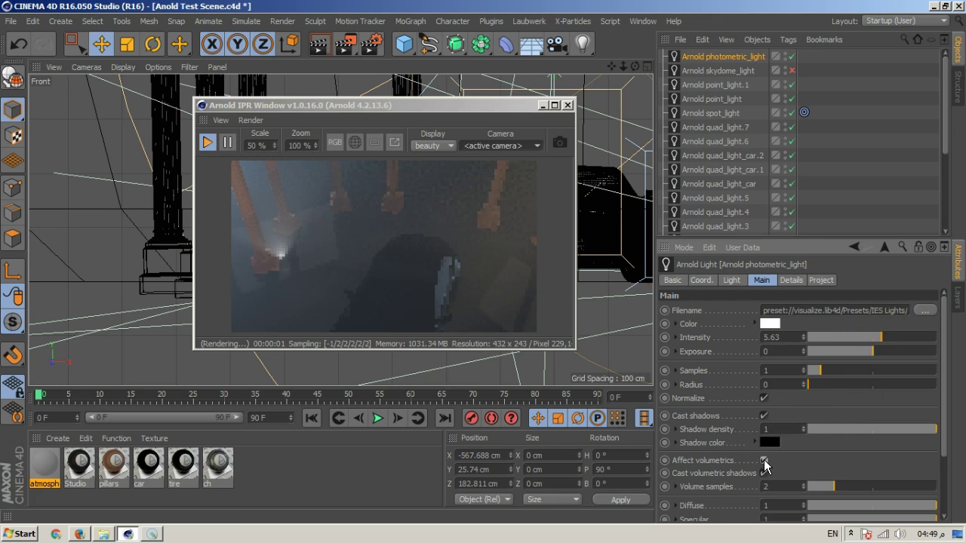
left_click_drag(873, 355, 896, 355)
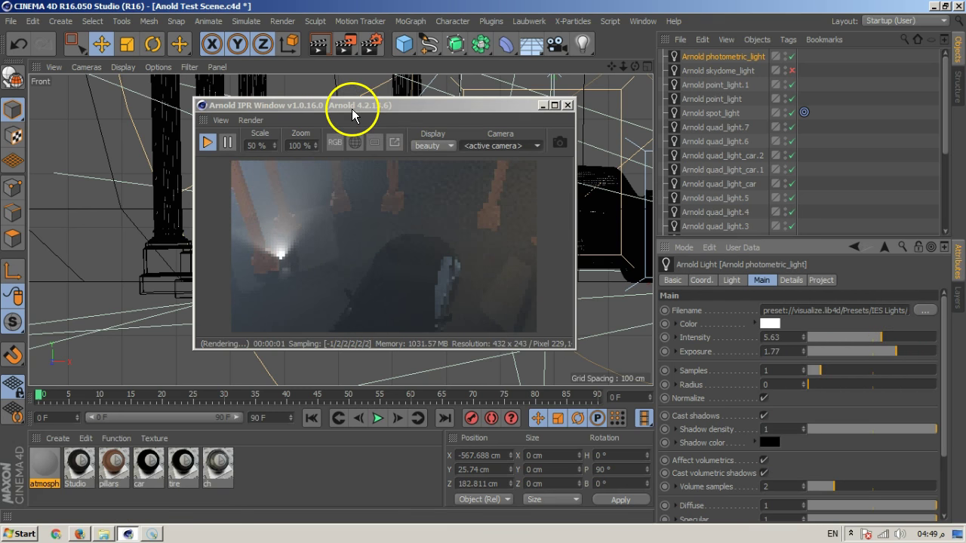
Step: Switch to world axes in the perspective view and move the photometric light to about X -576 cm and Z 169 cm
left_click_drag(351, 113, 630, 155)
left_click(647, 68)
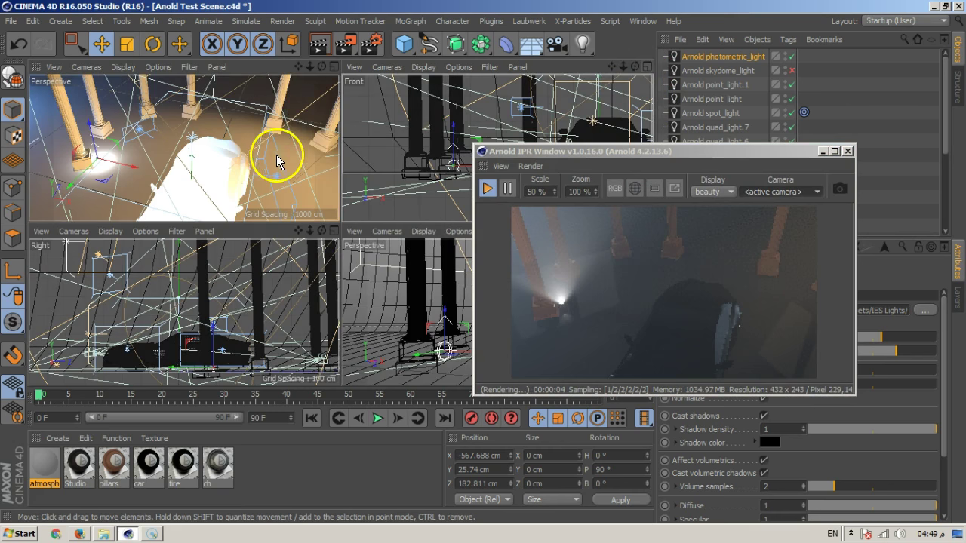
left_click(333, 67)
left_click_drag(289, 232, 308, 189, "alt")
left_click_drag(191, 232, 265, 277, "alt")
left_click(289, 45)
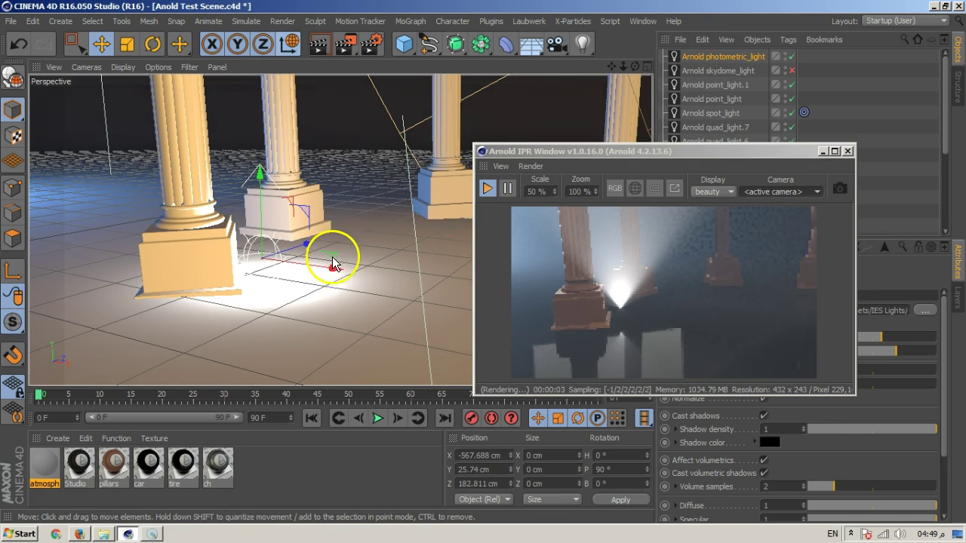
left_click_drag(330, 252, 348, 264, "alt")
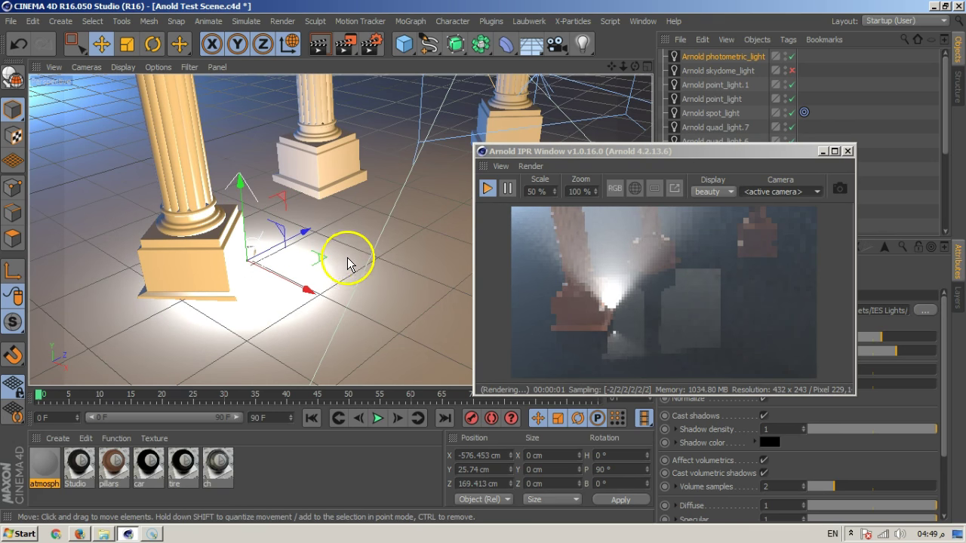
Step: Turn off Affect volumetrics for the photometric light
left_click_drag(664, 151, 367, 99)
scroll(636, 304, "up", 3)
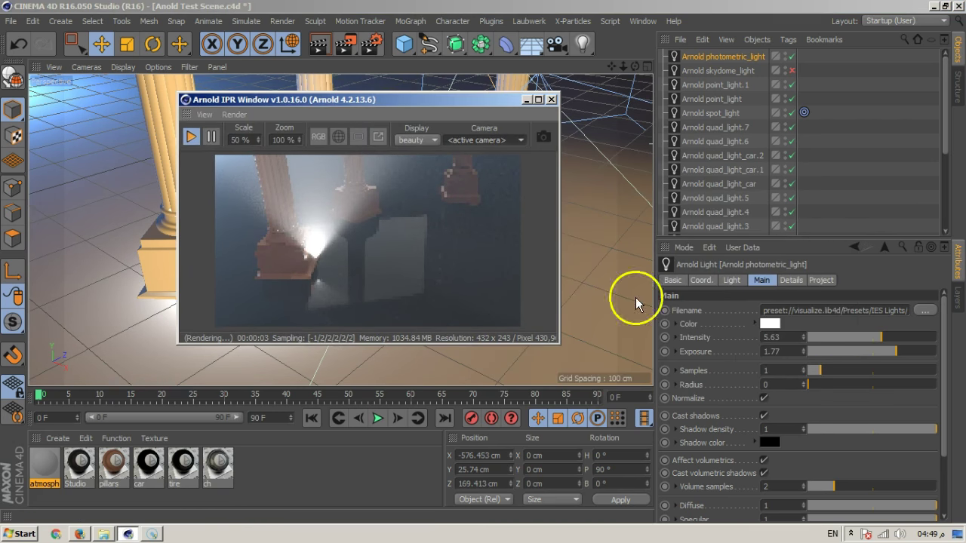
left_click(764, 460)
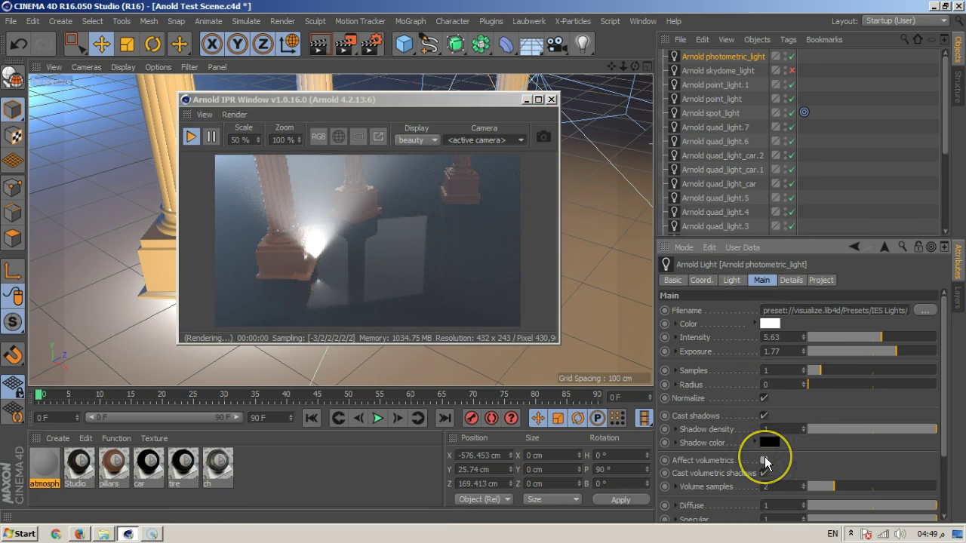
left_click(725, 442)
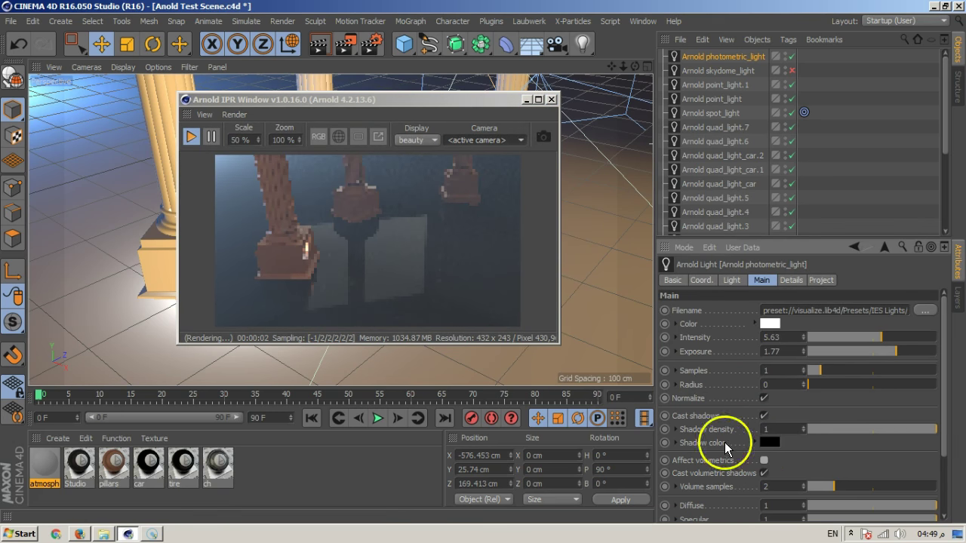
Step: Reselect the photometric light and move it slightly away from the pillar base, to about X -568 cm and Z 175 cm
left_click(316, 121)
left_click(438, 83)
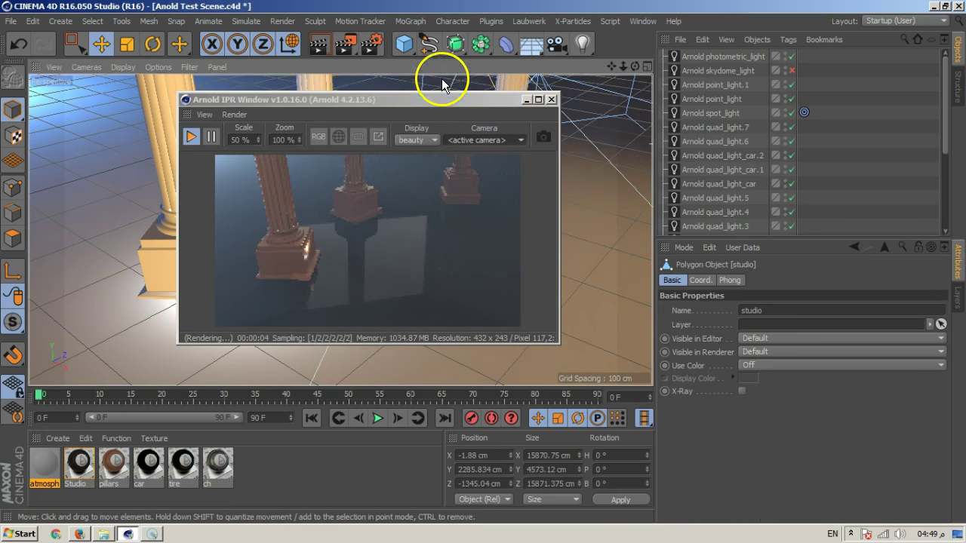
left_click_drag(431, 97, 613, 90)
left_click(713, 55)
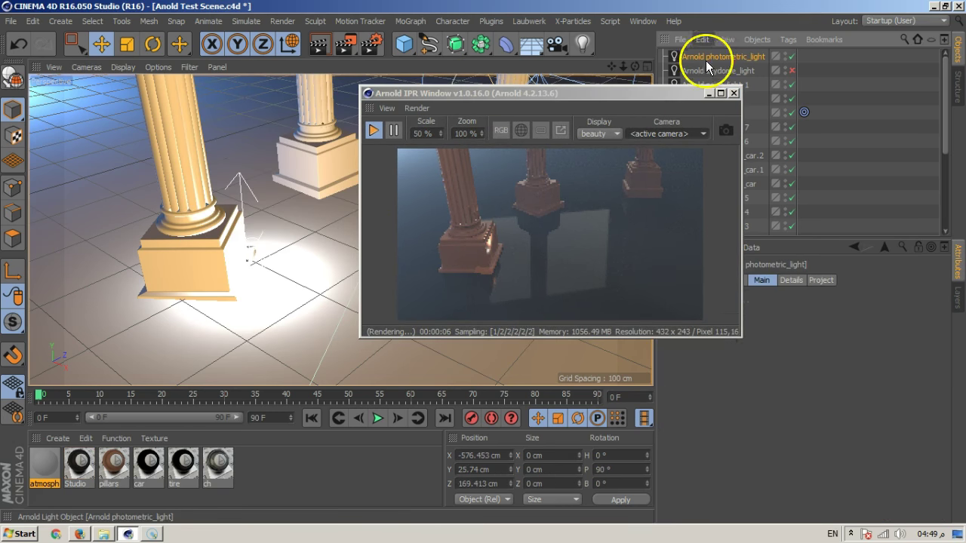
mouse_move(329, 264)
left_mouse_down()
mouse_move(319, 261)
mouse_move(329, 264)
left_mouse_up()
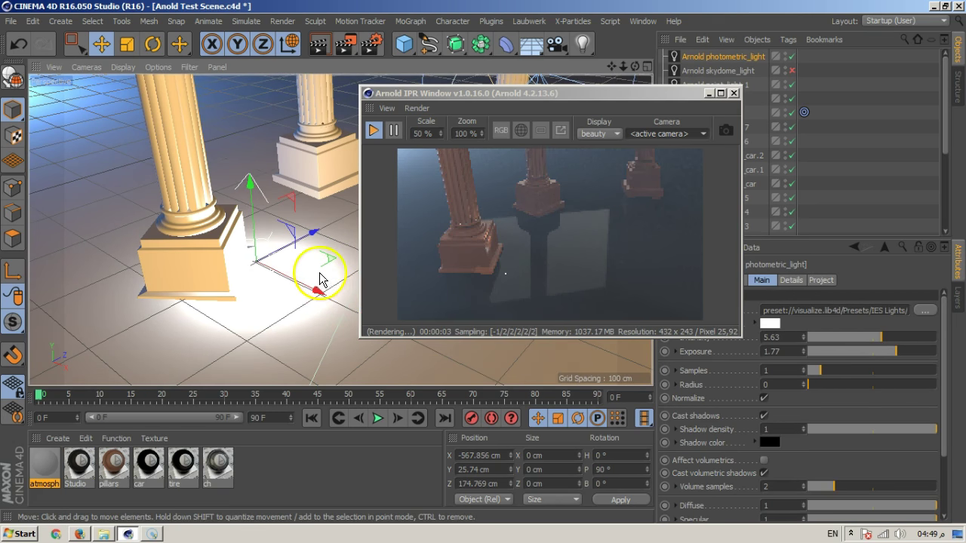
Step: Rotate the photometric light towards the pillar to about H 111°, P 46° and B -90°
left_click(154, 49)
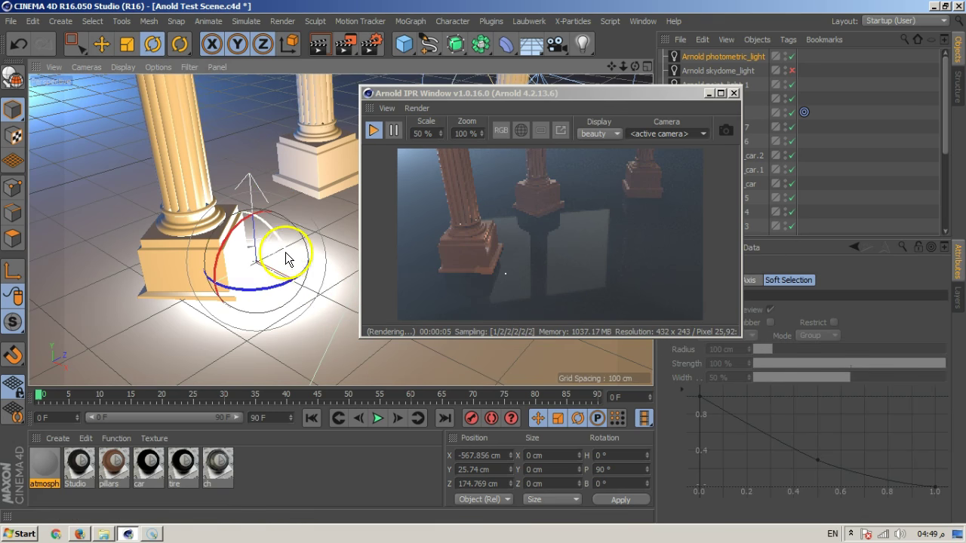
left_click_drag(311, 231, 265, 253, "alt")
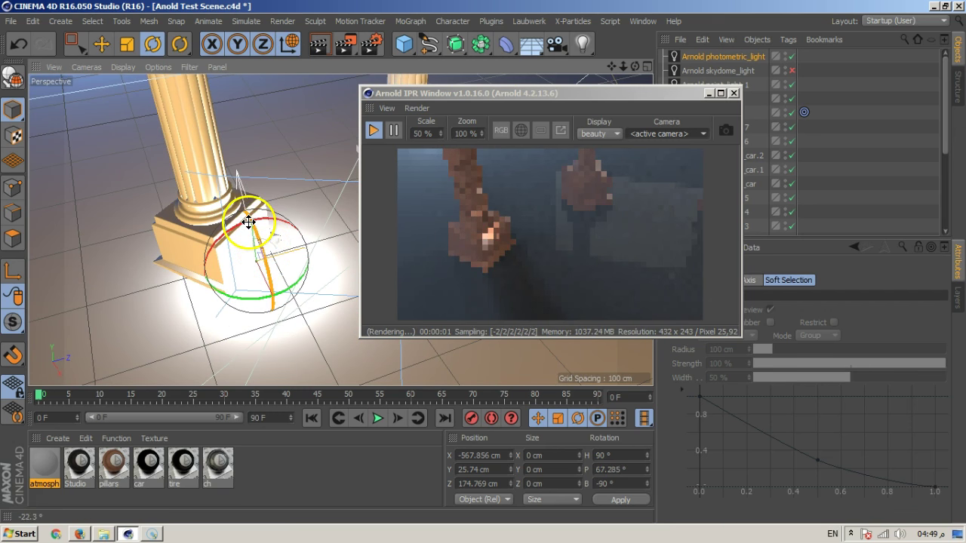
left_click_drag(238, 206, 229, 187)
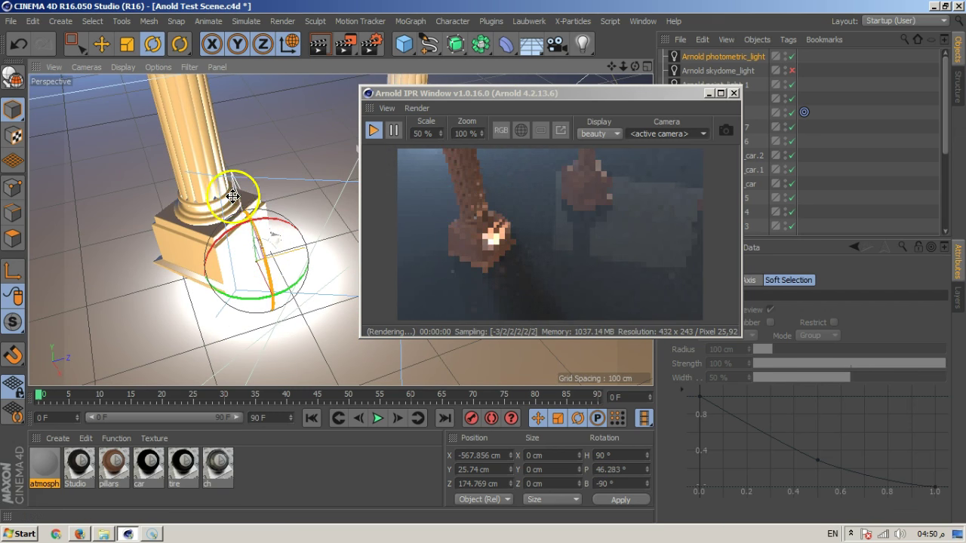
left_click_drag(274, 241, 246, 296, "alt")
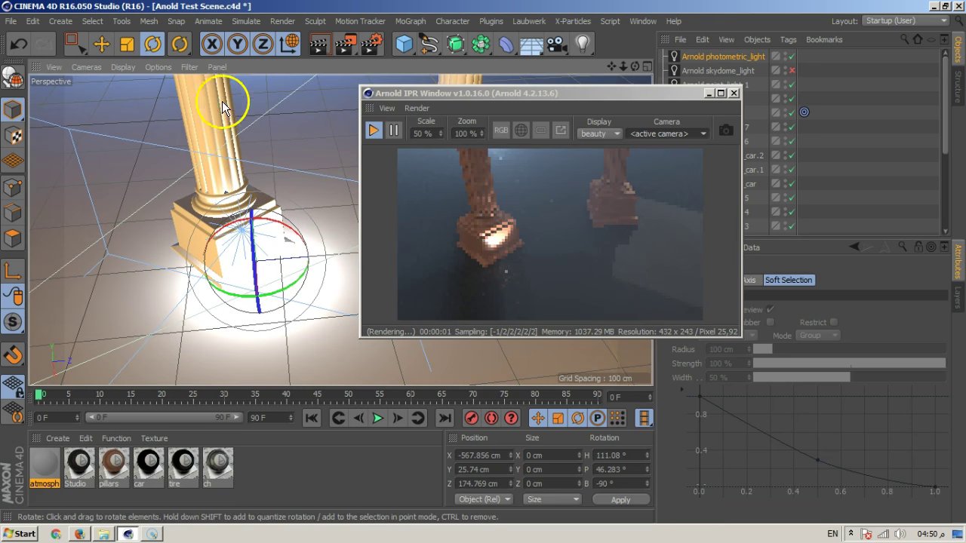
Step: Lower the photometric light to about Y 0.3 cm and shift it to about X -565 cm and Z 178 cm
left_click(101, 44)
left_click_drag(103, 99, 313, 278, "alt")
left_click_drag(252, 199, 261, 219)
left_click_drag(326, 298, 657, 157)
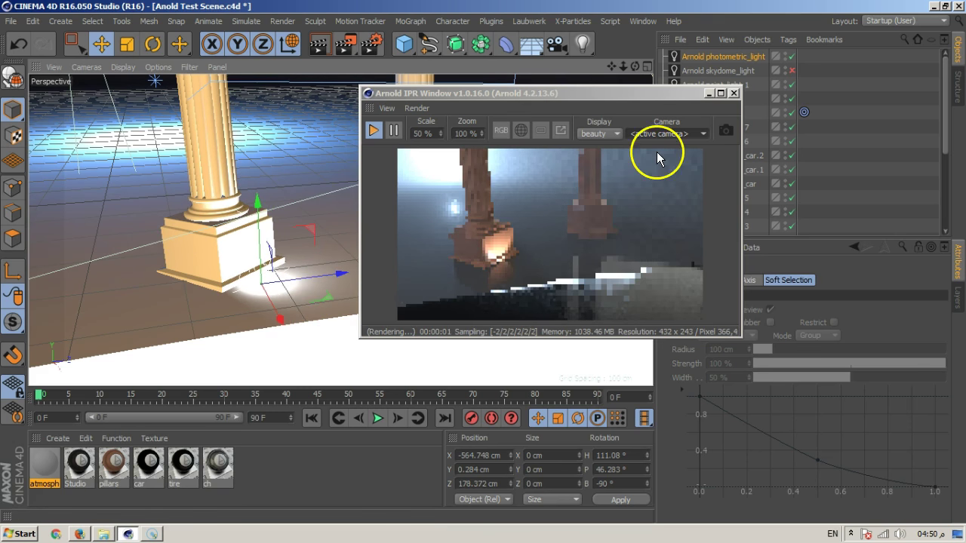
Step: Select the photometric light, reopen the Content Browser and search the presets for "ies" again
left_click_drag(602, 93, 427, 70)
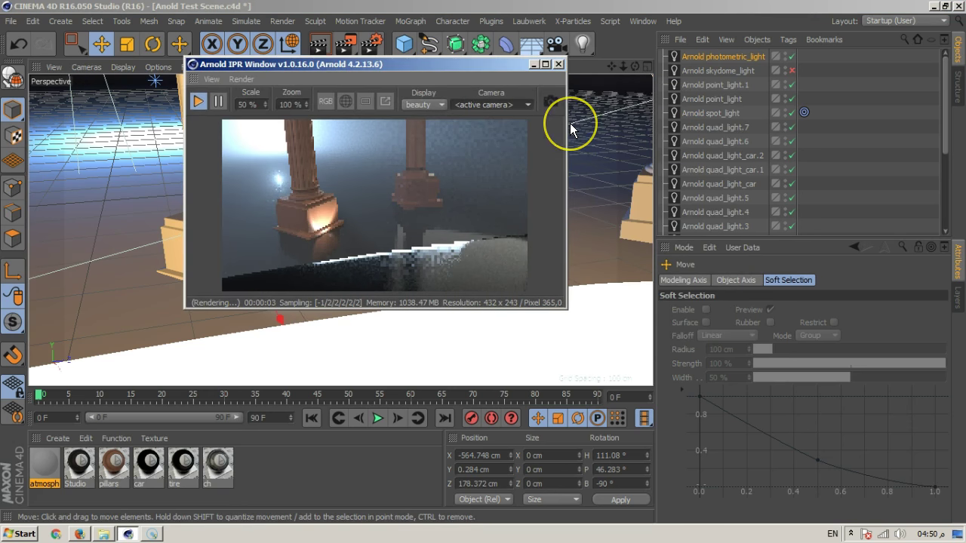
left_click(715, 57)
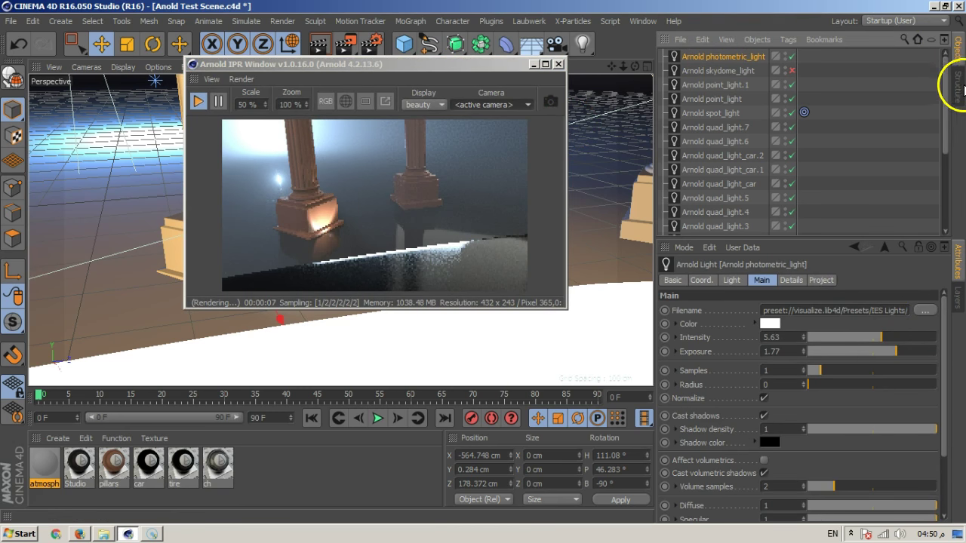
left_click(655, 23)
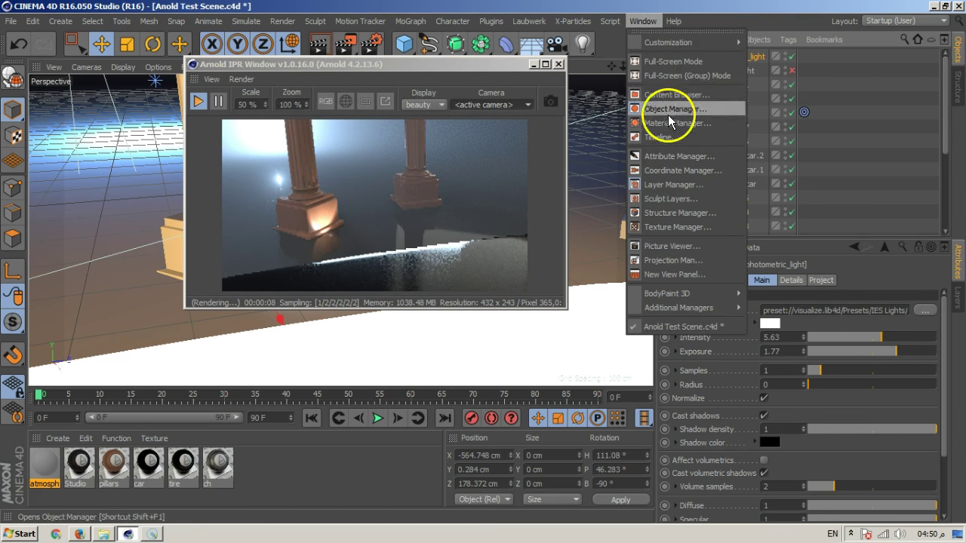
left_click(690, 93)
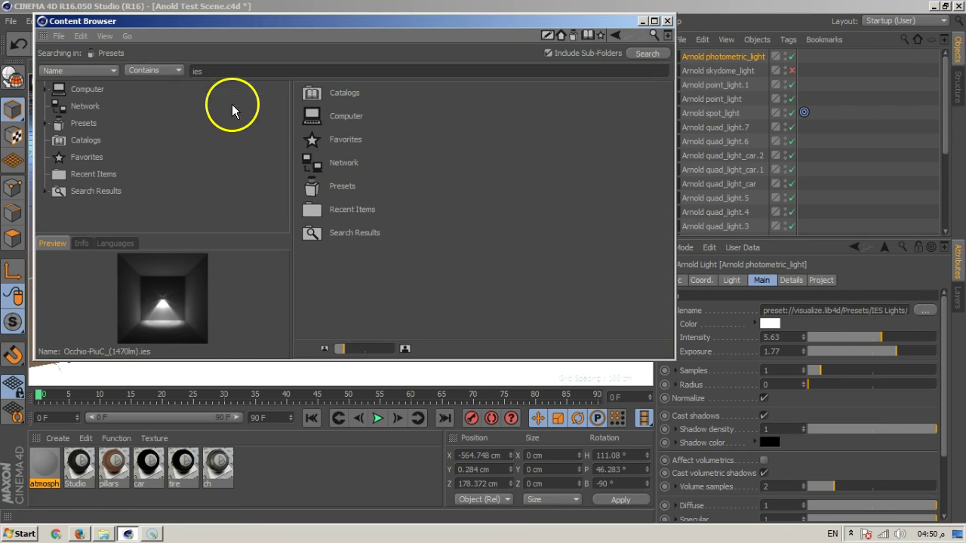
left_click(259, 65)
type("ies")
key("Return")
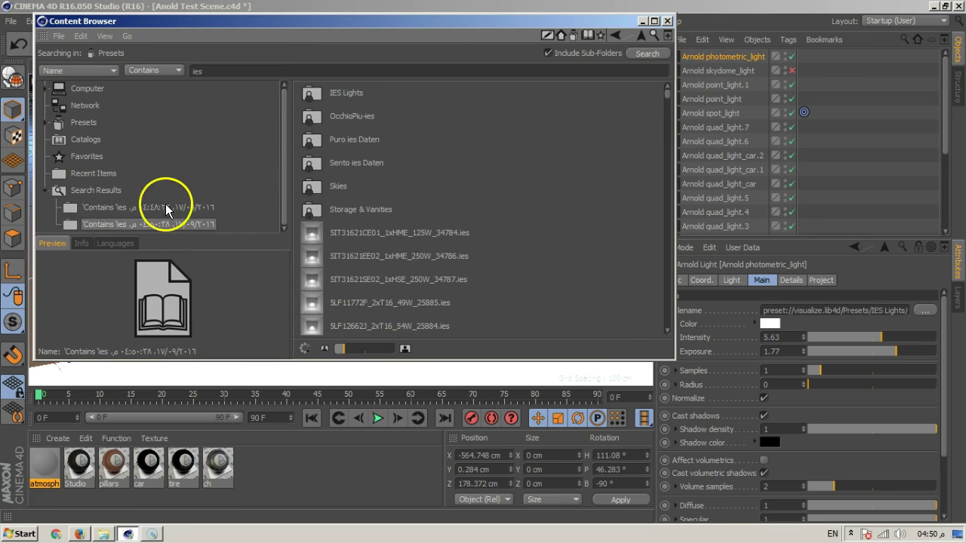
Step: Display the contents of the latest "ies" search from the saved search results
left_click(95, 191)
left_click(113, 209)
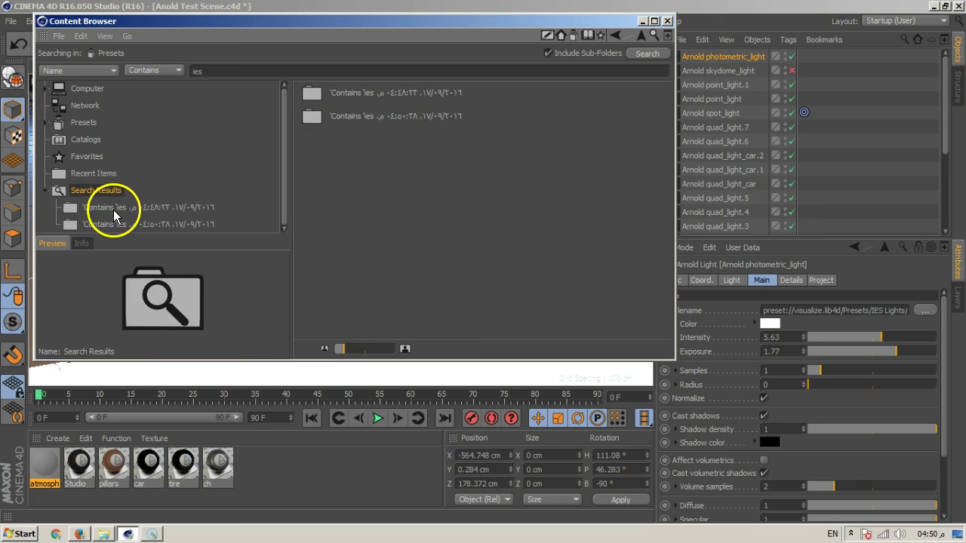
left_click(122, 225)
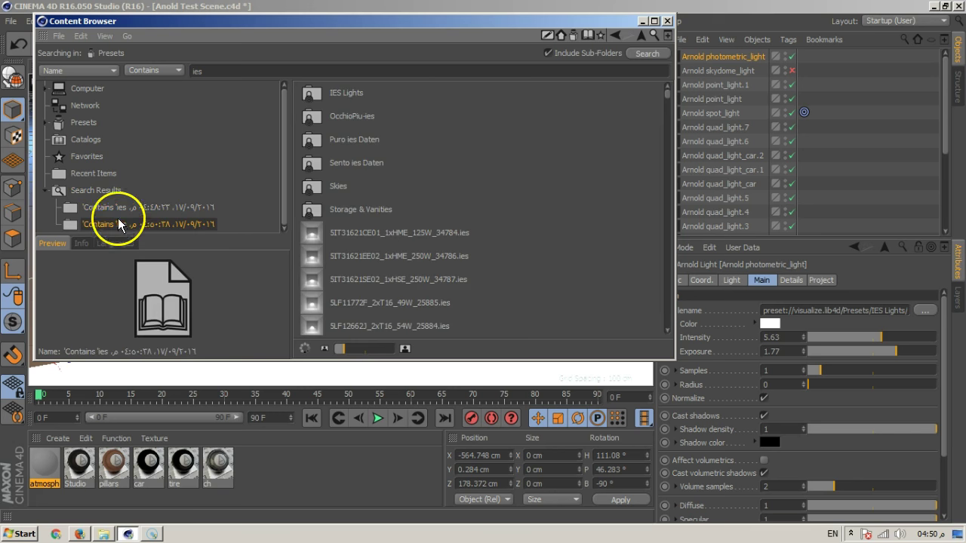
Step: Add the older saved "ies" search result to the favorites
left_click(116, 208)
right_click(115, 213)
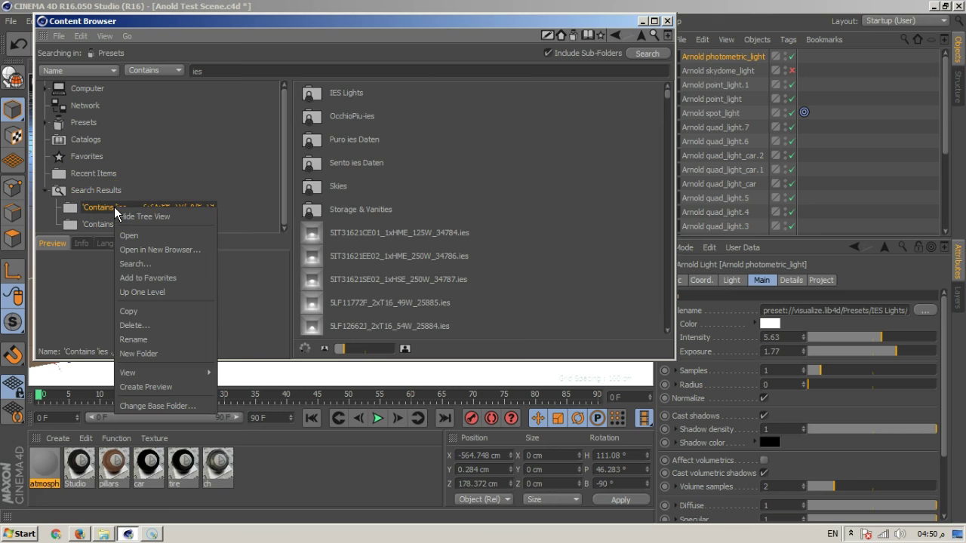
left_click(148, 278)
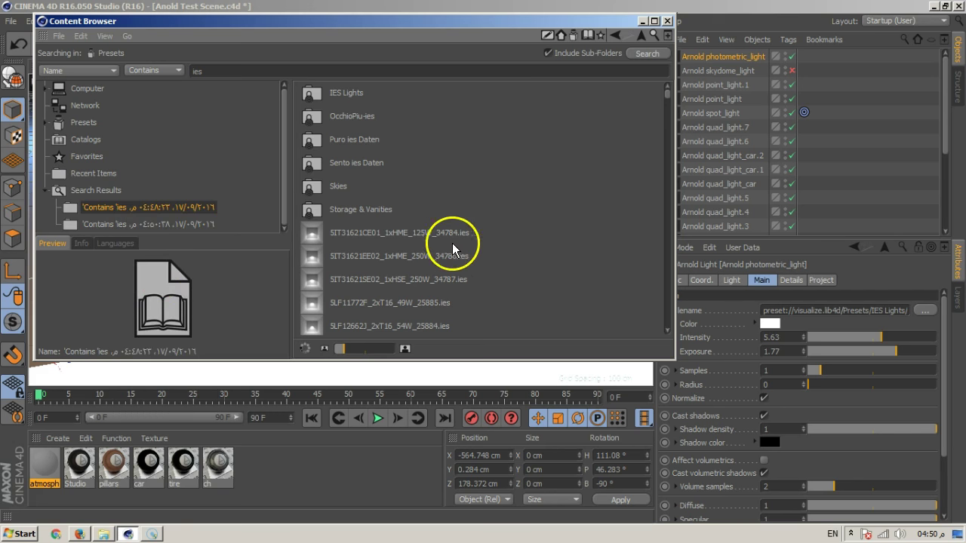
Step: Enlarge the preset thumbnails and examine the light patterns of the IES profiles in the "ies" search results
left_click_drag(347, 352, 372, 358)
scroll(474, 215, "down", 10)
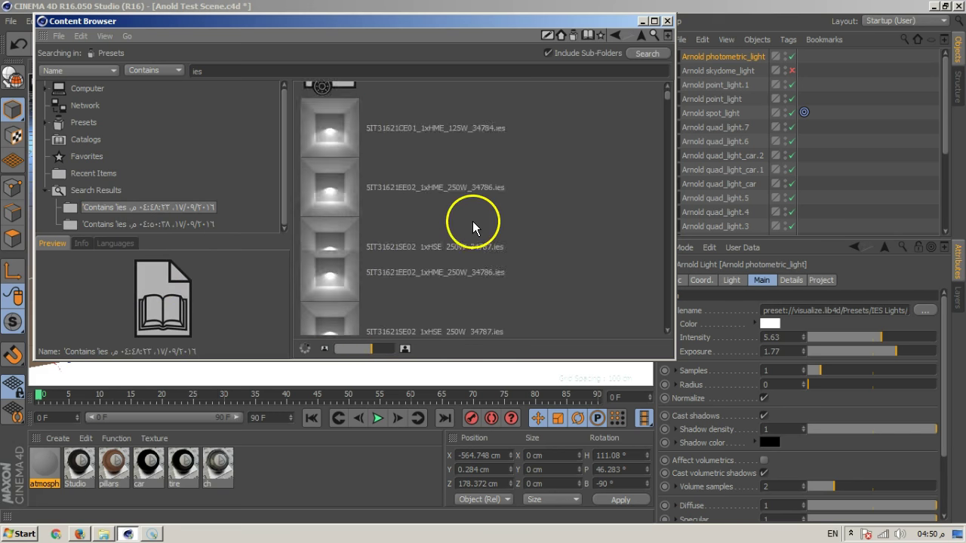
scroll(535, 227, "down", 8)
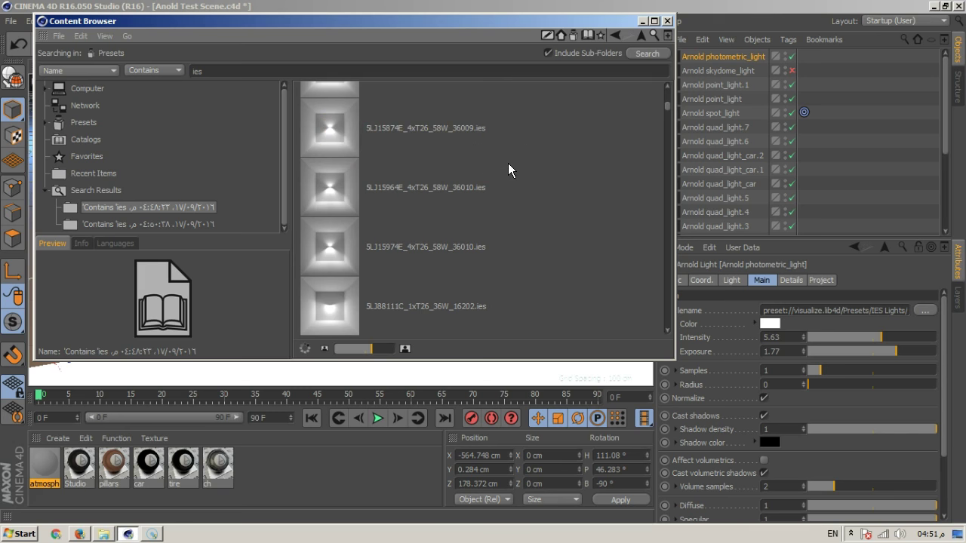
scroll(509, 169, "down", 6)
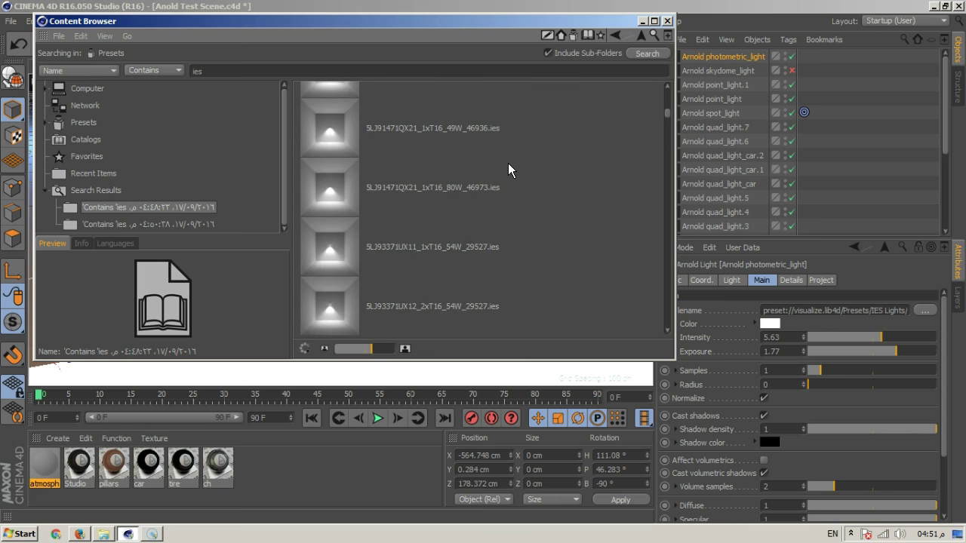
scroll(509, 169, "down", 3)
scroll(509, 170, "down", 3)
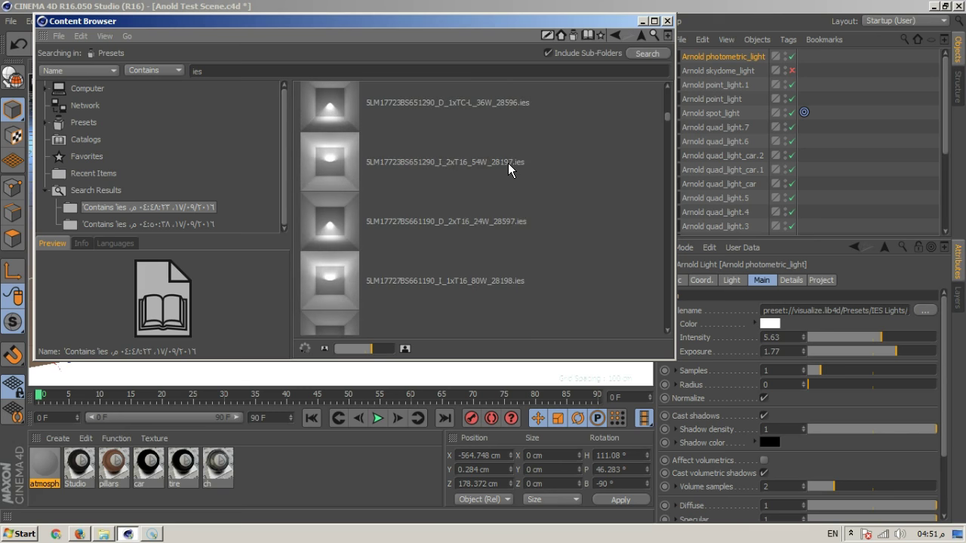
scroll(508, 169, "down", 8)
scroll(509, 170, "down", 5)
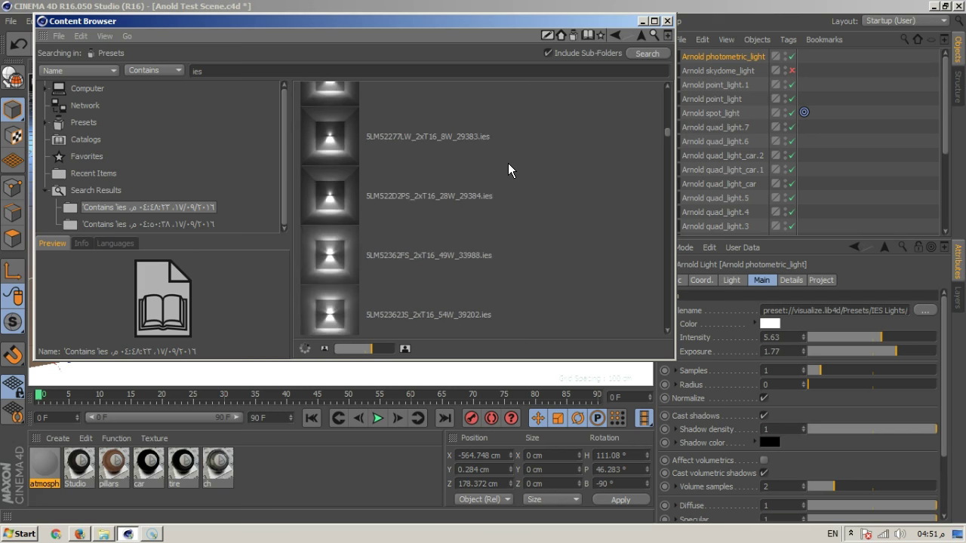
scroll(508, 170, "down", 5)
scroll(518, 192, "down", 5)
scroll(519, 192, "down", 5)
scroll(519, 191, "down", 5)
scroll(519, 191, "down", 5)
scroll(519, 192, "down", 5)
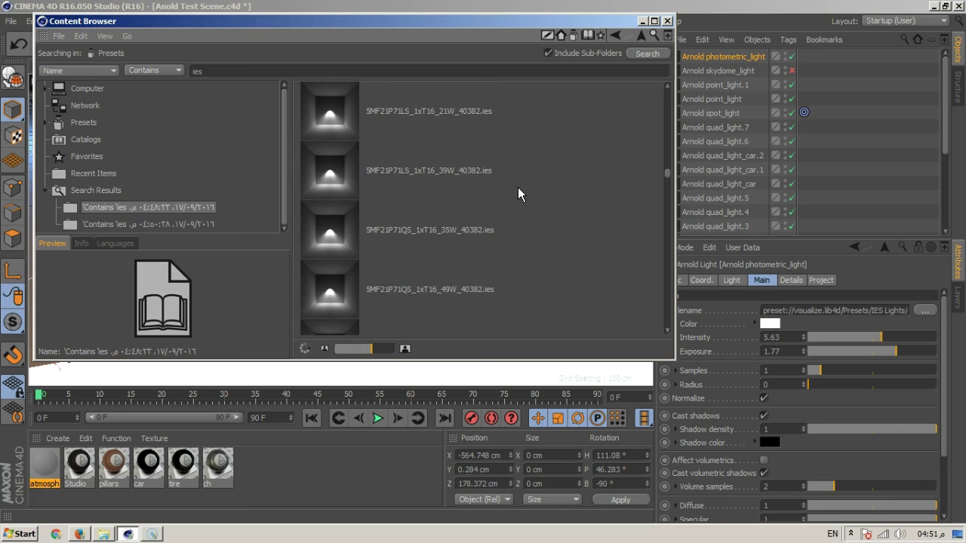
left_click_drag(668, 182, 668, 264)
left_click(329, 214)
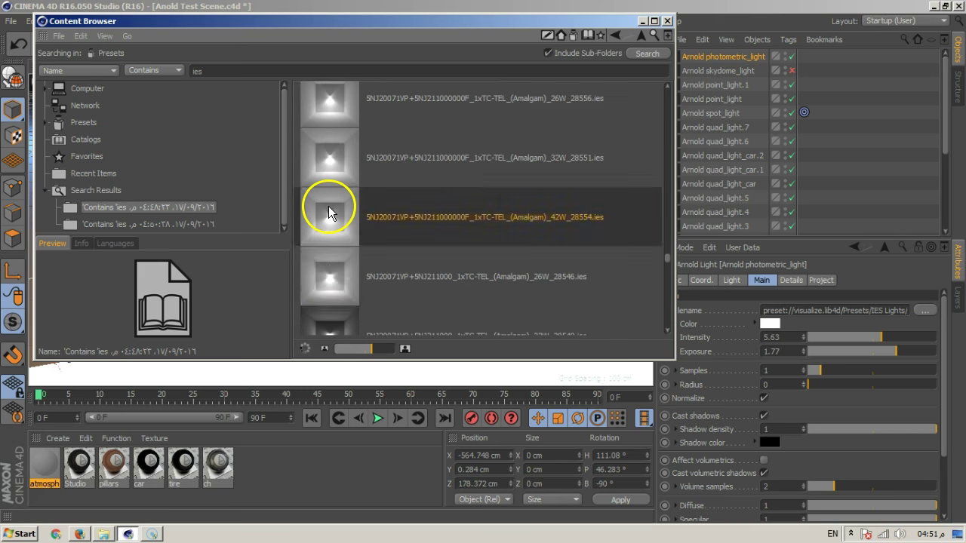
Step: Open the IES preset 5NJ60031XN+5NJ332000_1xHME_250W_37352.ies from the search results and close the Content Browser
scroll(502, 223, "down", 10)
scroll(503, 227, "down", 8)
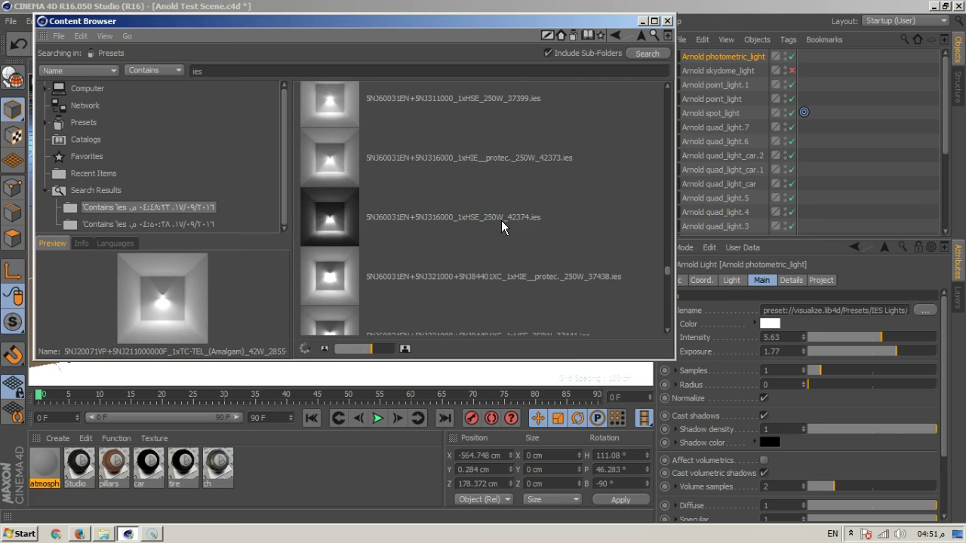
scroll(503, 226, "down", 5)
scroll(502, 226, "down", 5)
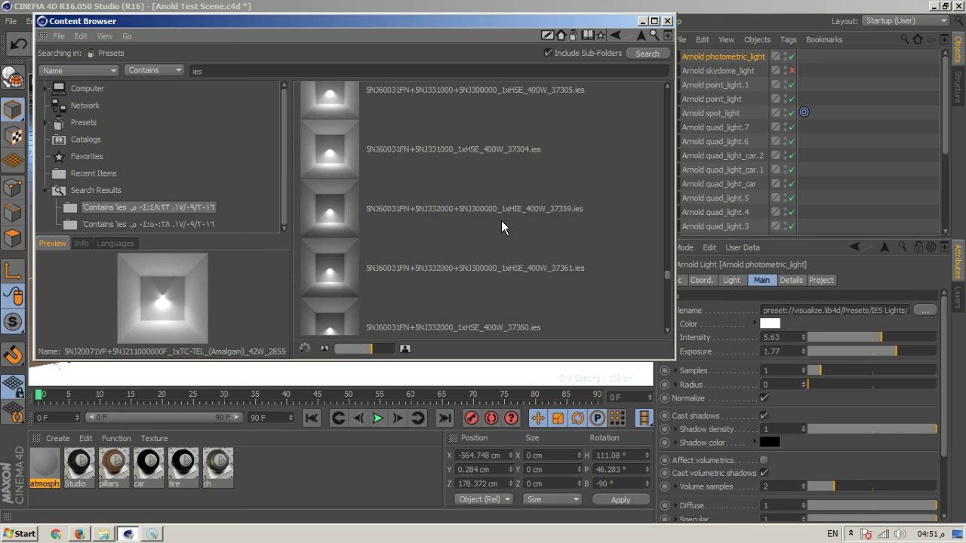
scroll(503, 227, "down", 5)
scroll(502, 227, "down", 5)
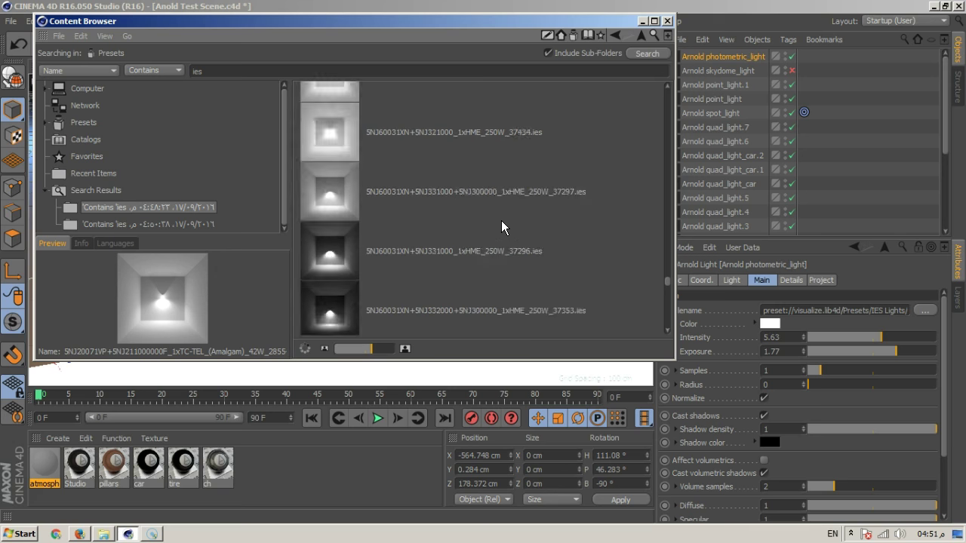
scroll(503, 228, "down", 3)
double_click(329, 198)
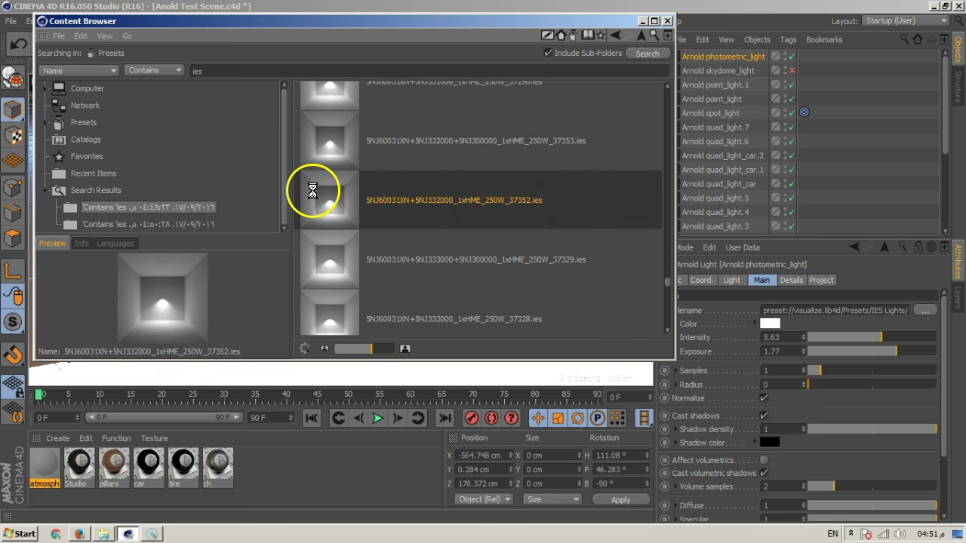
left_click(869, 9)
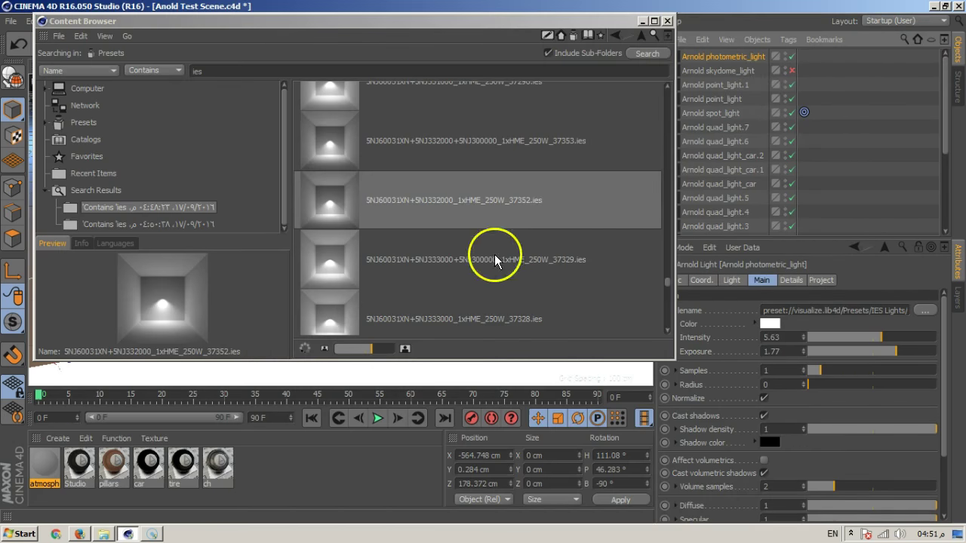
left_click(345, 210)
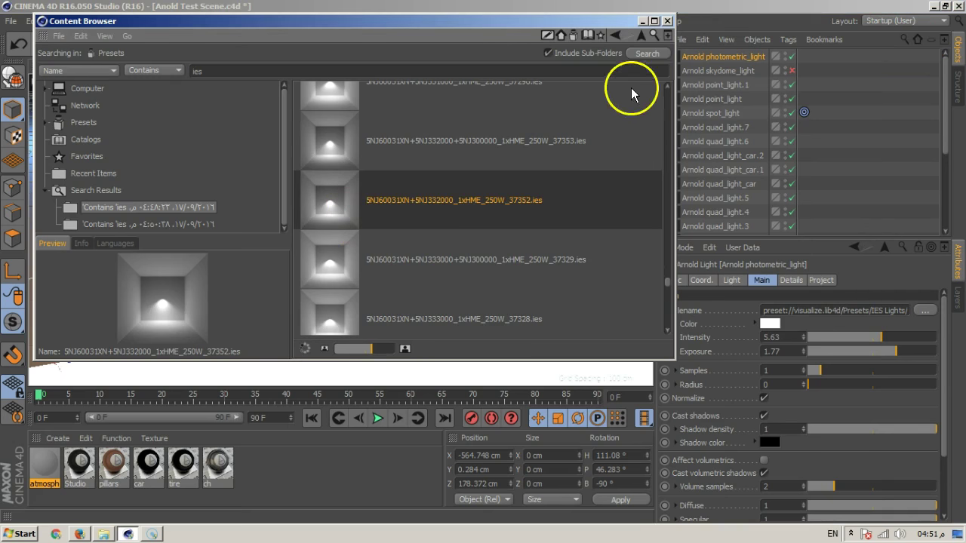
left_click(667, 21)
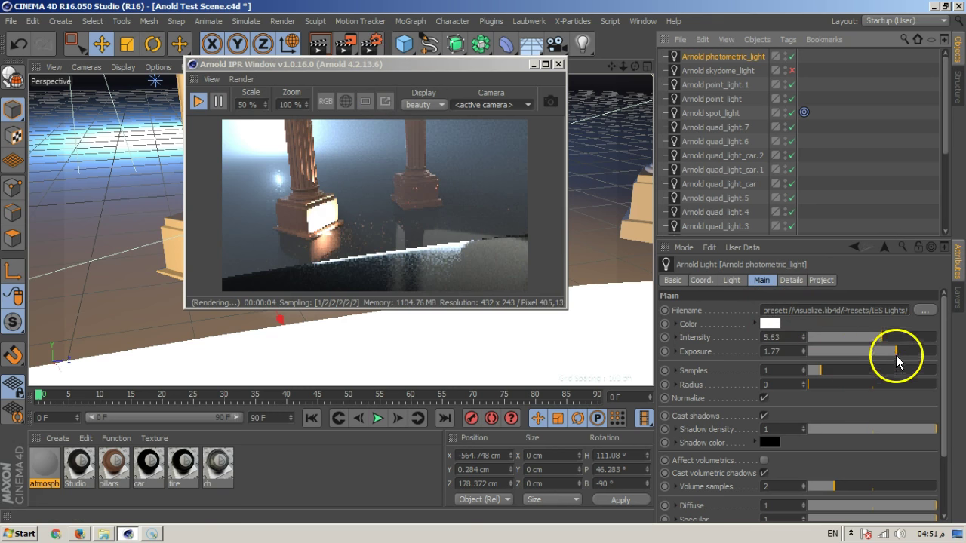
Step: Set the photometric light's intensity to 1.82 and exposure to 1.01, and enable Affect volumetrics
left_click_drag(879, 337, 832, 343)
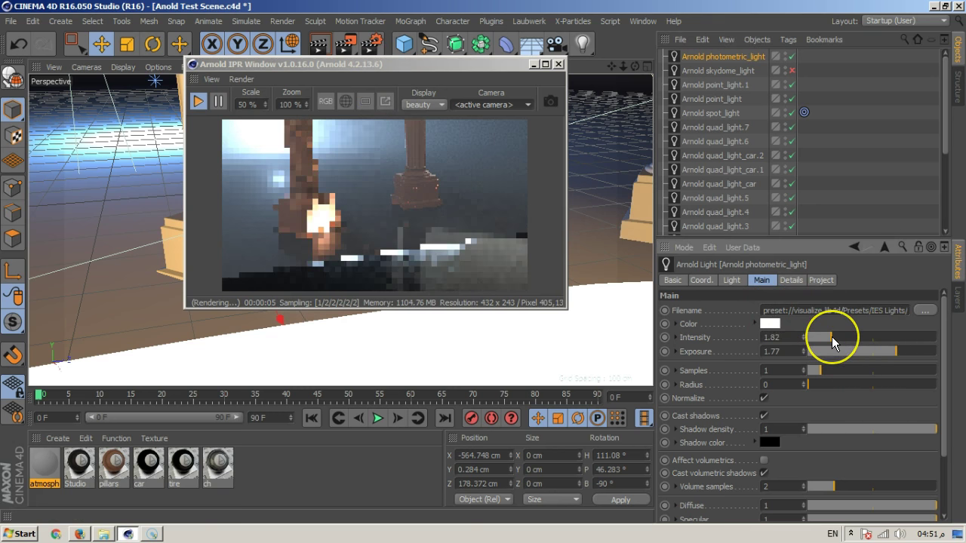
left_click_drag(898, 361, 887, 357)
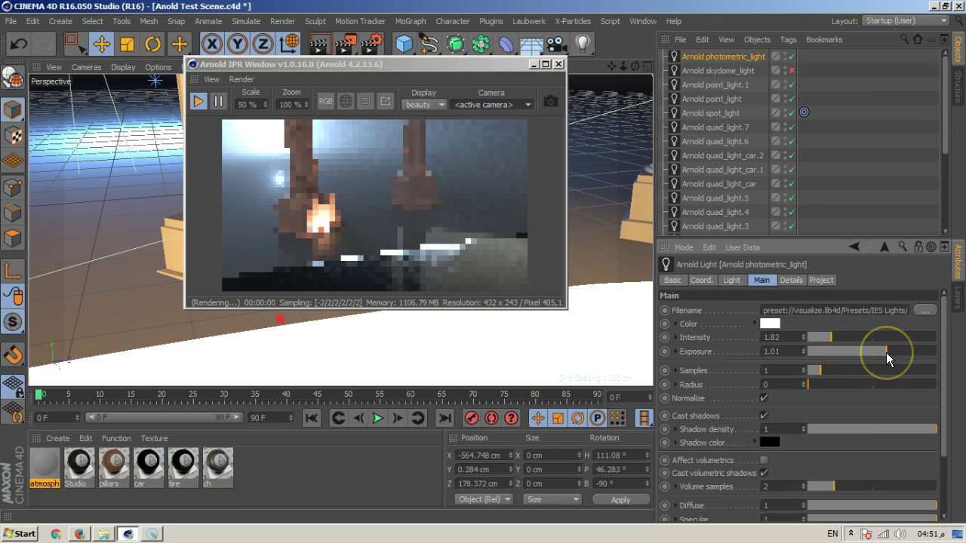
left_click(764, 461)
left_click(542, 287)
Step: Shift the photometric light to about X -563 cm and Z 190 cm, and reset its H, P and B rotation to 0°
left_click_drag(384, 64, 595, 78)
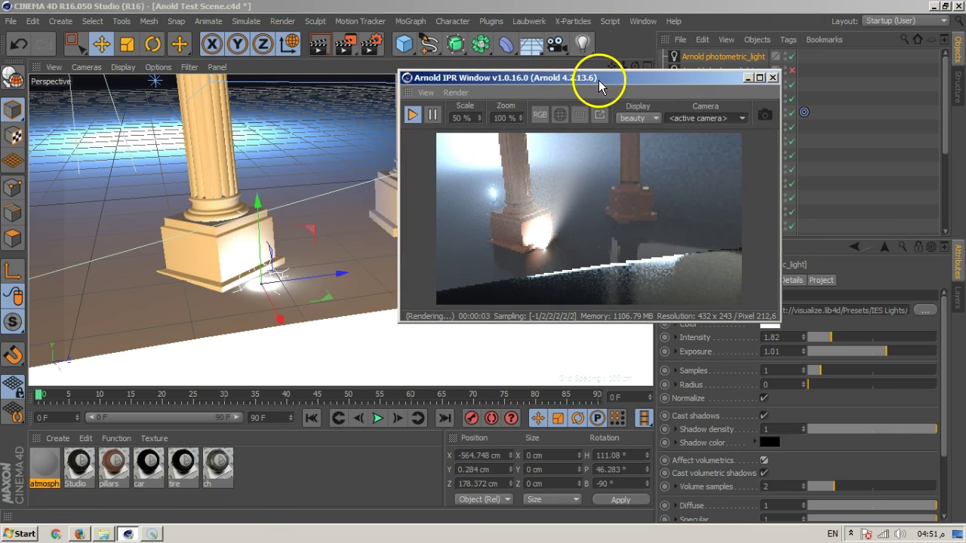
left_click_drag(323, 302, 337, 302)
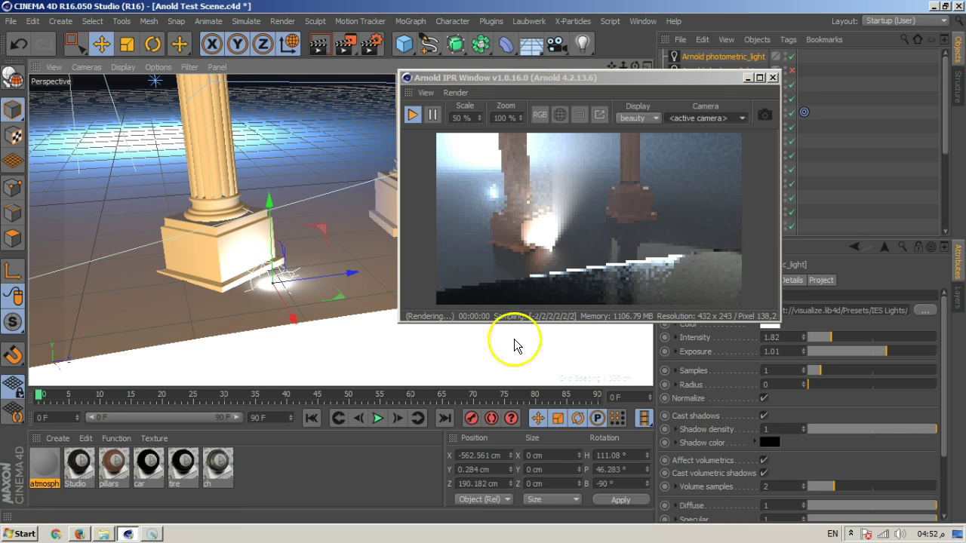
left_click_drag(632, 81, 401, 56)
left_click(701, 280)
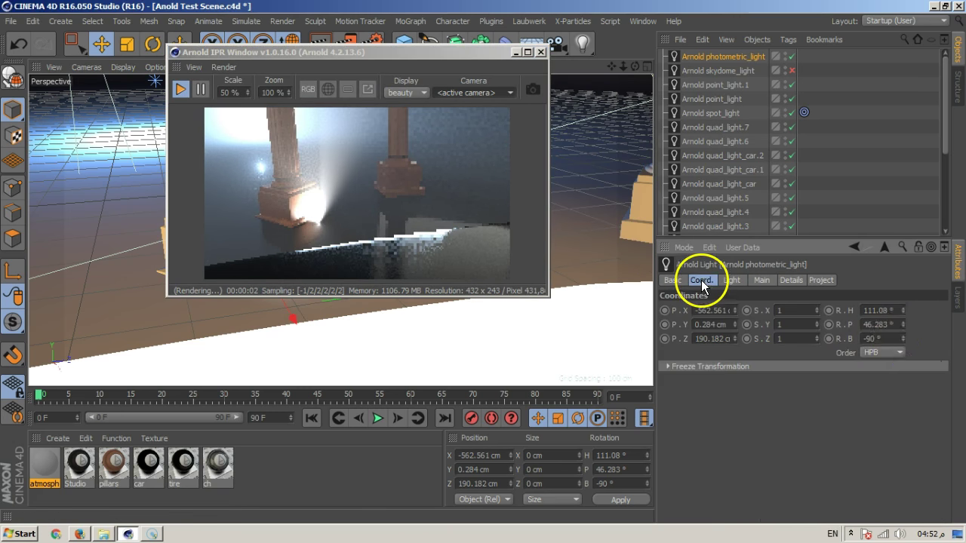
mouse_move(903, 326)
left_mouse_down()
mouse_move(900, 308)
mouse_move(901, 334)
left_mouse_up()
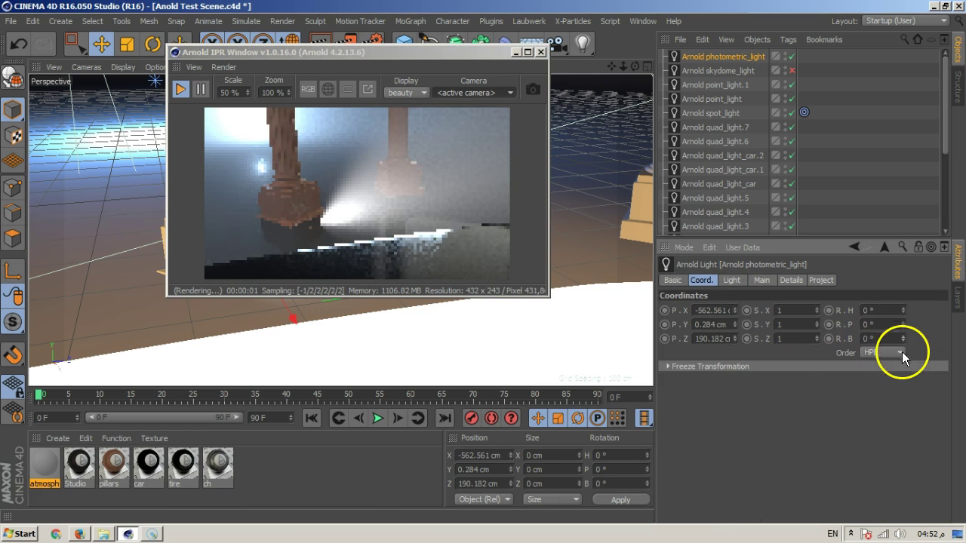
Step: Raise the photometric light to about Y 42 cm and rotate its pitch to 90° so it points upward
left_click_drag(401, 53, 594, 94)
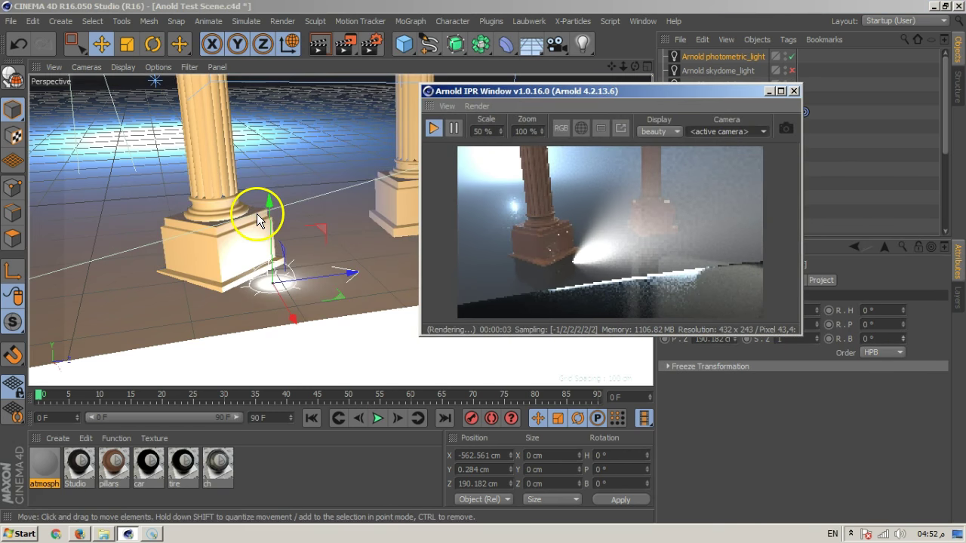
left_click_drag(267, 209, 267, 173)
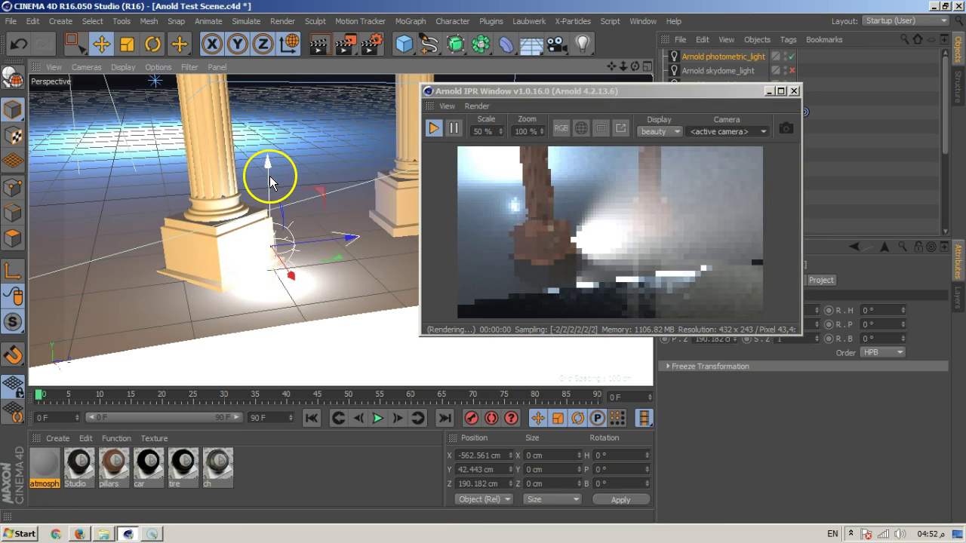
left_click(152, 46)
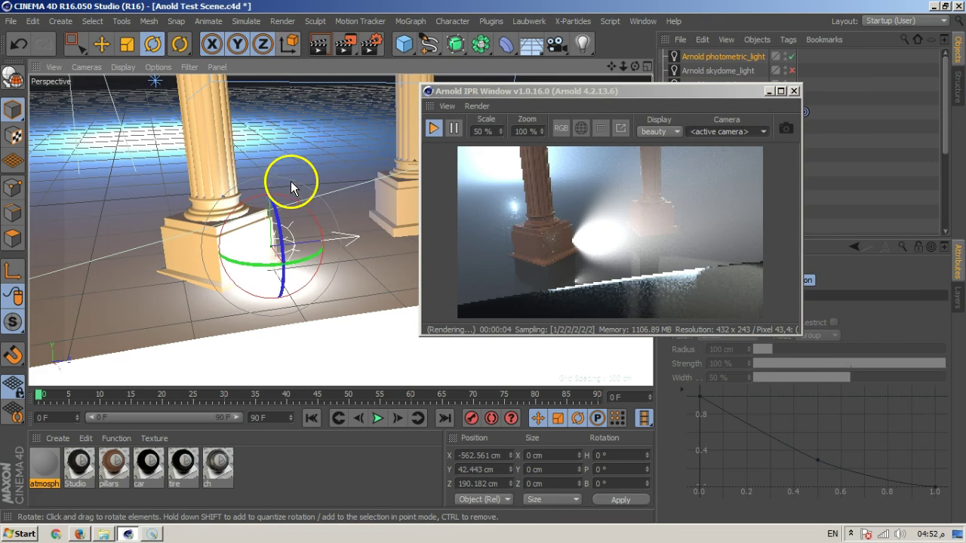
left_click_drag(315, 272, 112, 315, "alt")
left_click_drag(343, 247, 365, 141, "alt")
Step: Move the photometric light against the pillar base at about X -592 cm, Y 7.6 cm and Z 174 cm
left_click(103, 44)
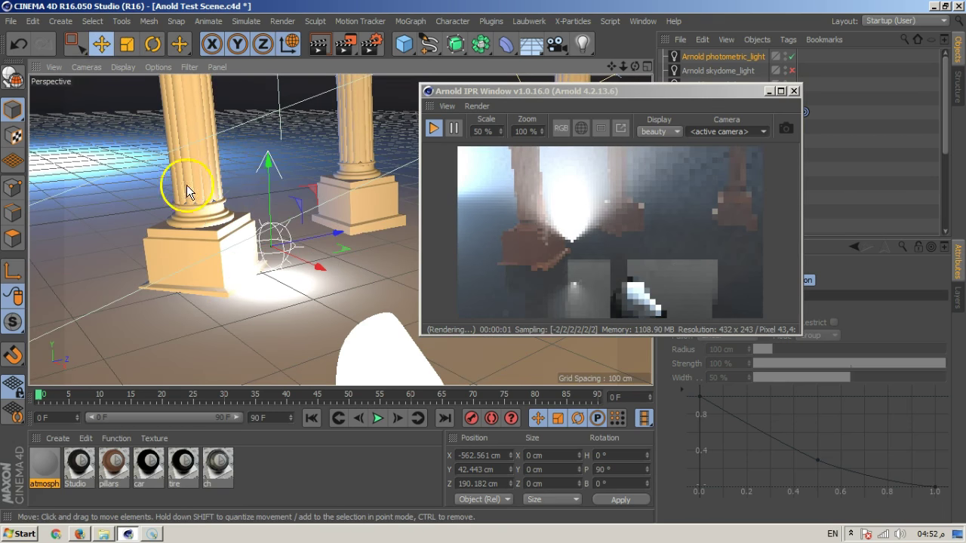
left_click_drag(264, 166, 273, 200)
left_click_drag(348, 281, 320, 277)
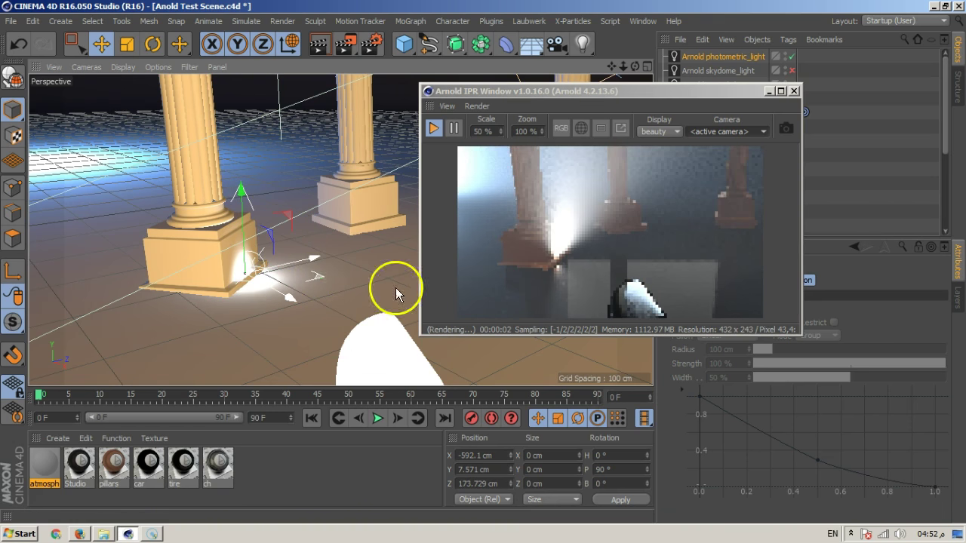
Step: Disable Affect volumetrics for the photometric light
left_click_drag(638, 94, 304, 59)
left_click(730, 60)
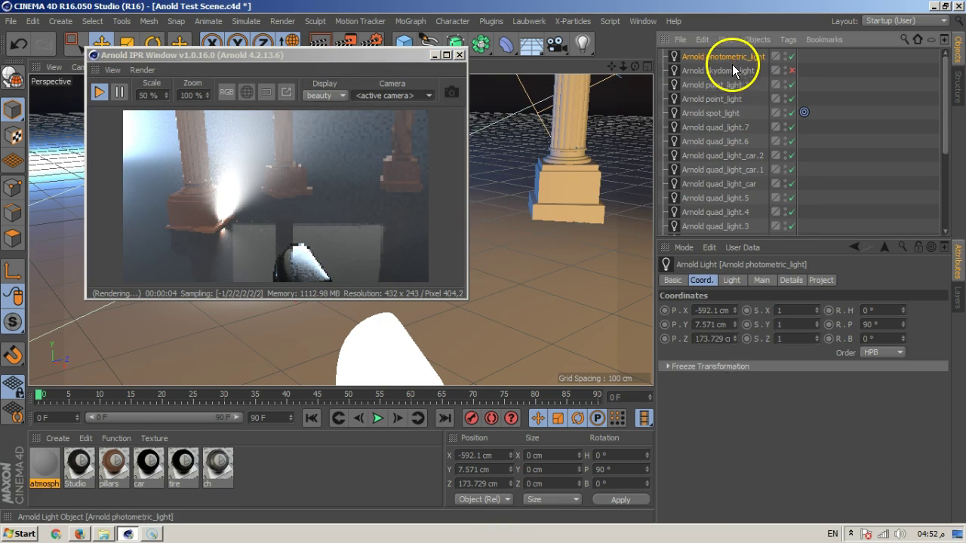
left_click(760, 281)
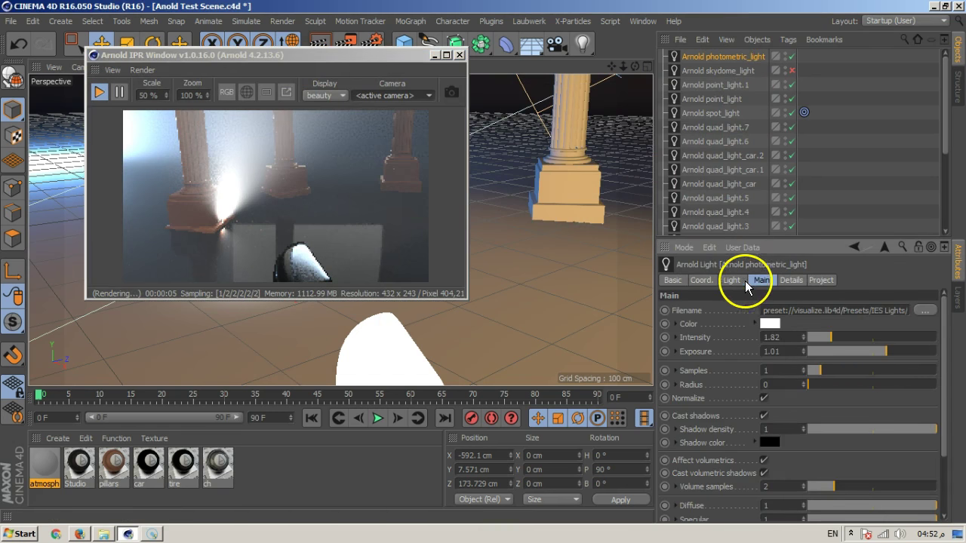
left_click(765, 460)
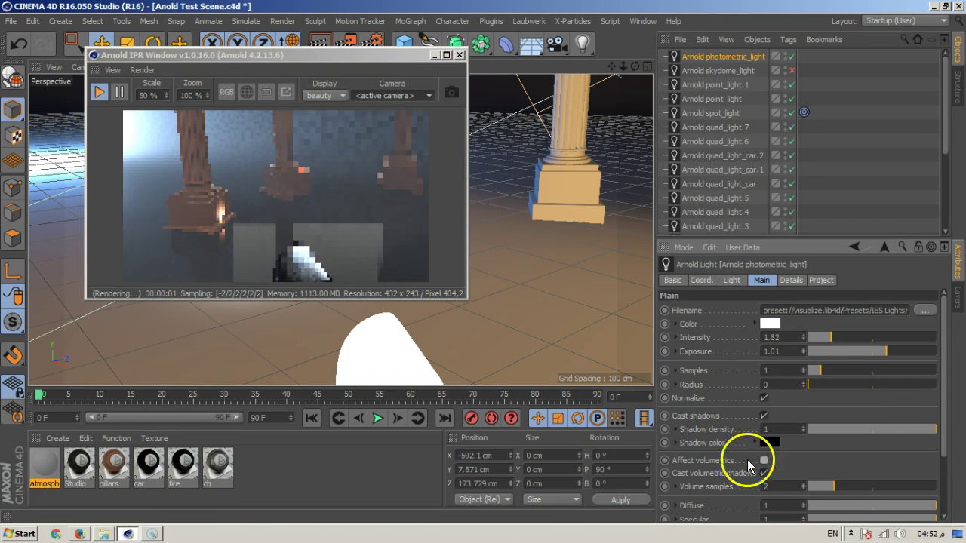
Step: Shift the photometric light away from the pillar base to about X -566 cm, checking its glow in the IPR render
left_click_drag(265, 61, 522, 109)
scroll(261, 282, "up", 5)
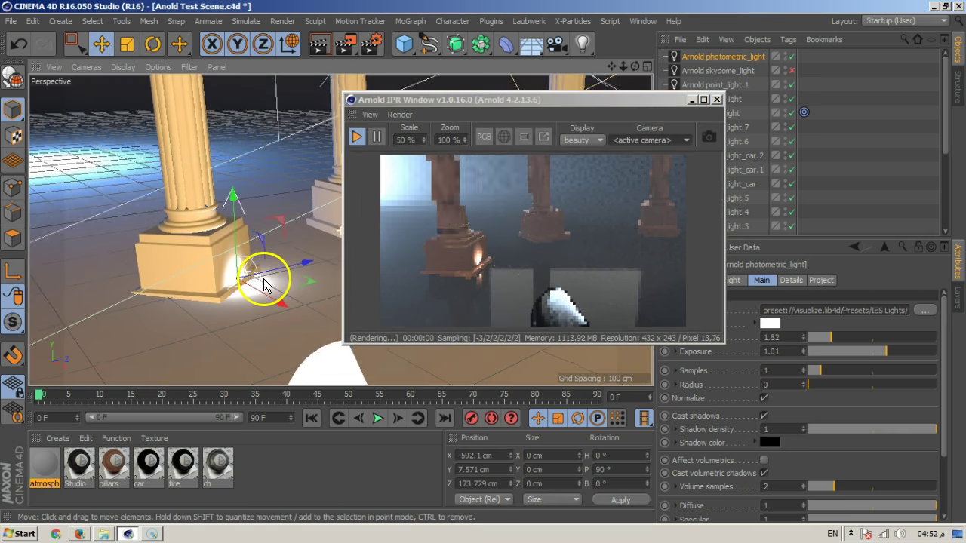
scroll(231, 262, "down", 5)
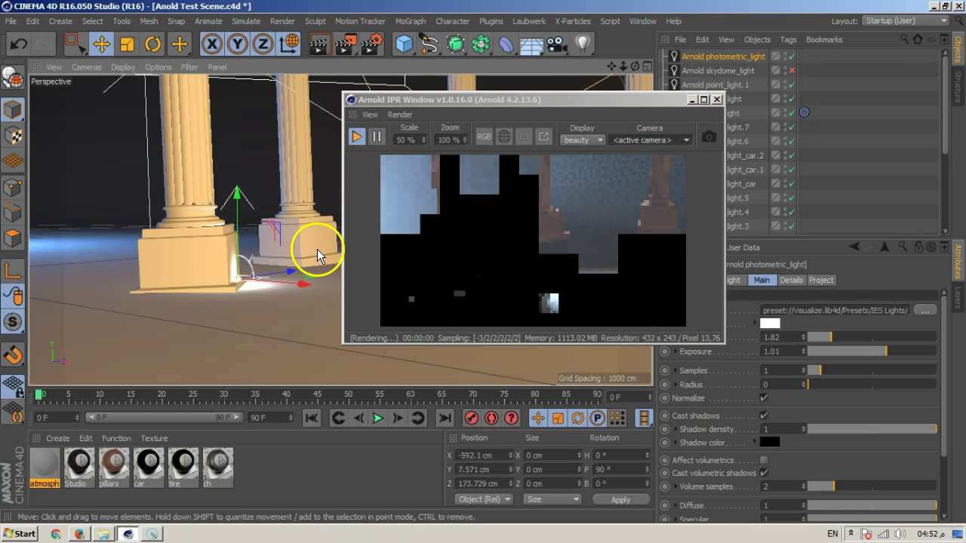
scroll(260, 282, "up", 4)
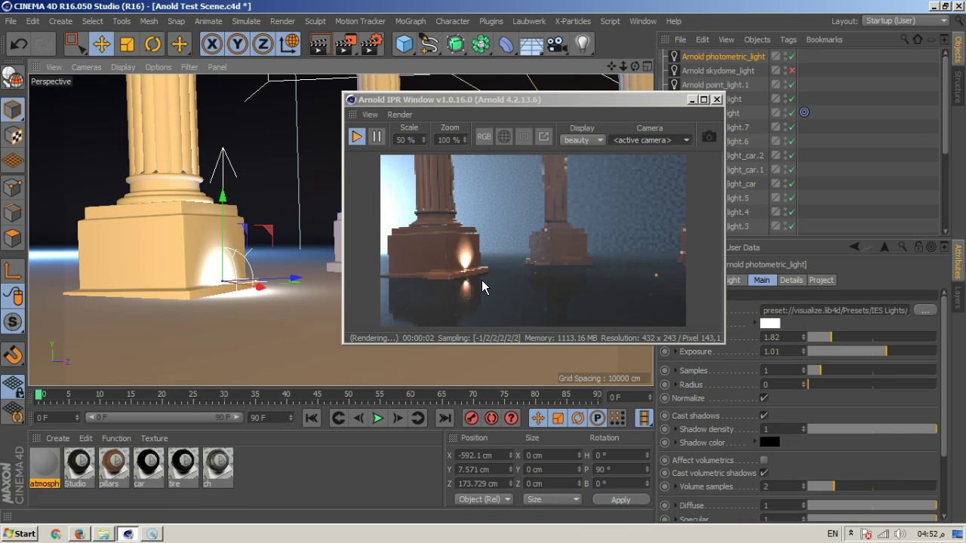
scroll(319, 319, "up", 2)
scroll(261, 286, "up", 3)
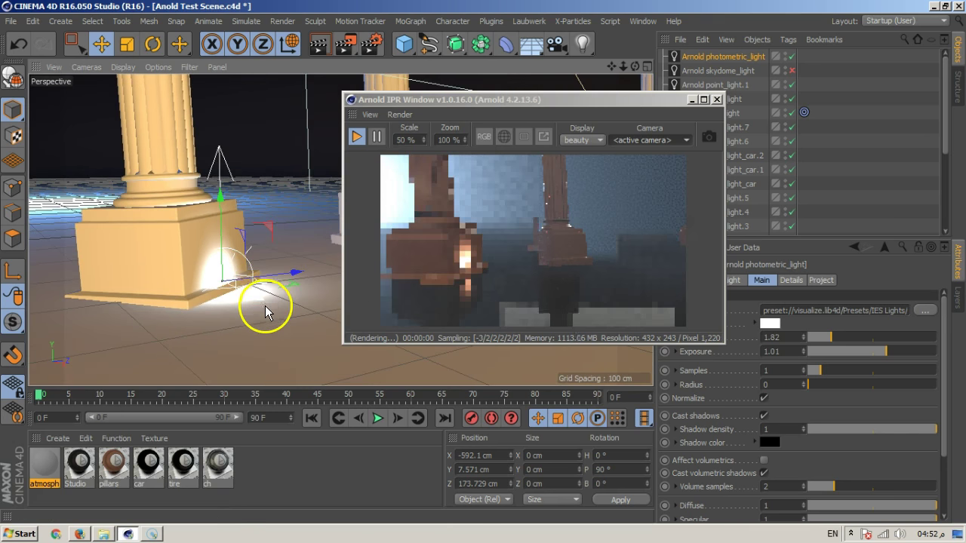
left_click_drag(259, 302, 276, 302)
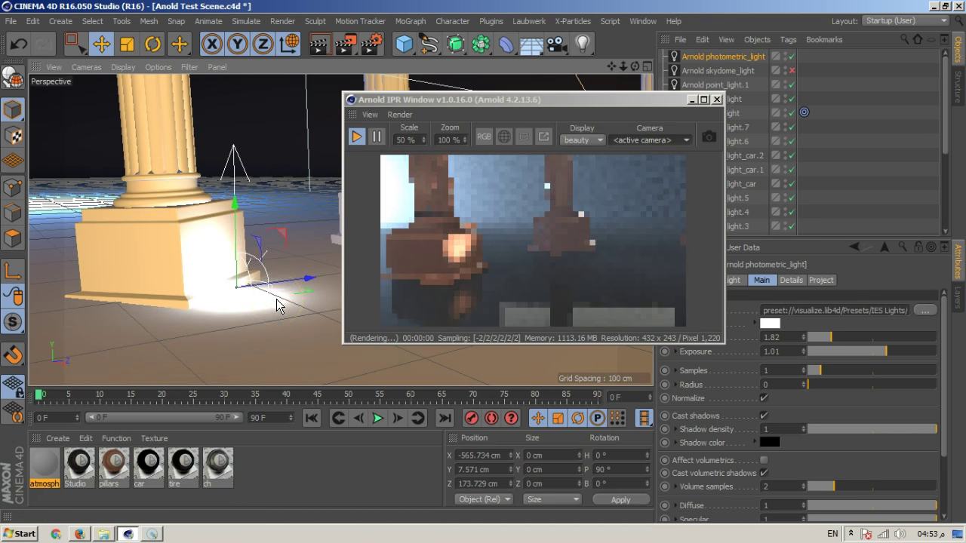
Step: Tilt the photometric light to a pitch of about 105° and move it to about X -575 cm, Y -0.4 cm
left_click(153, 44)
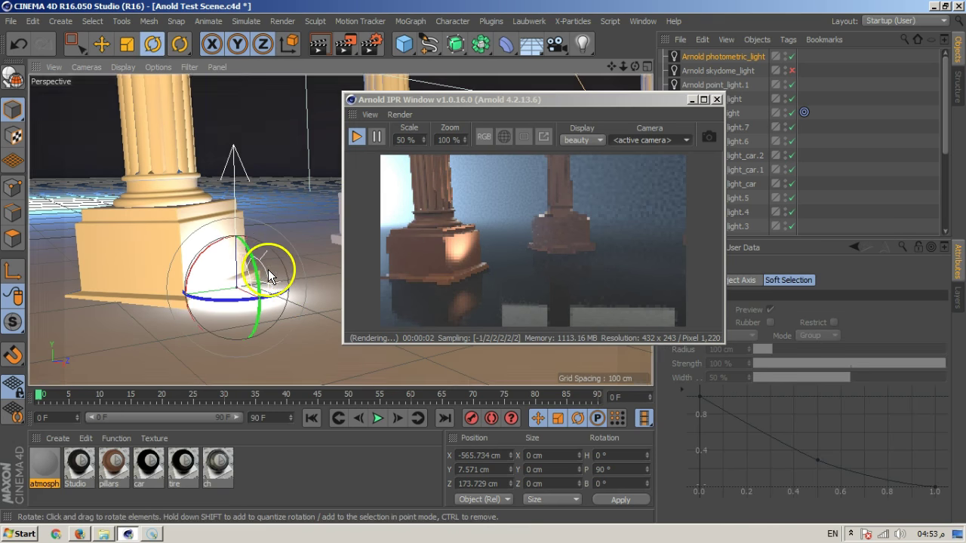
mouse_move(261, 268)
left_mouse_down()
mouse_move(243, 256)
mouse_move(269, 274)
mouse_move(248, 259)
mouse_move(255, 265)
left_mouse_up()
left_click(99, 42)
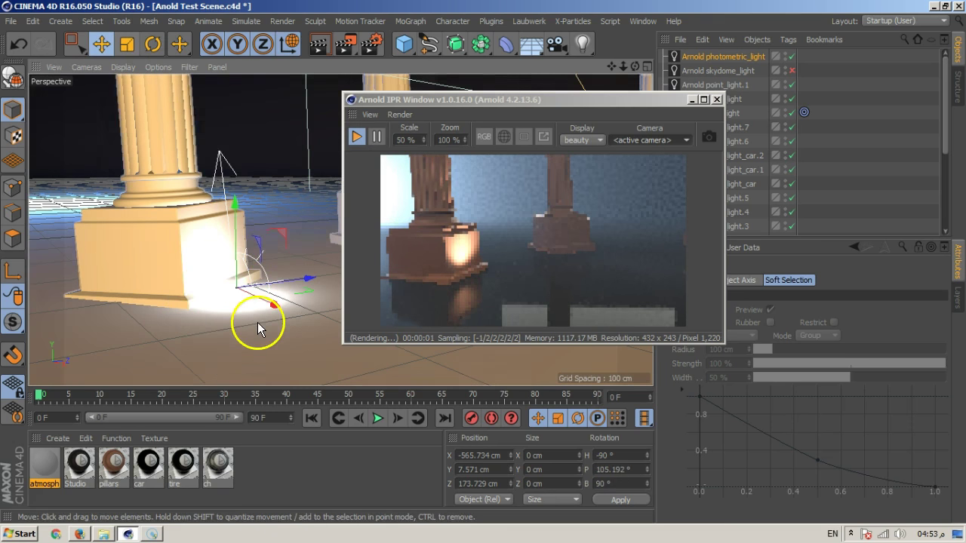
left_click_drag(275, 310, 280, 302)
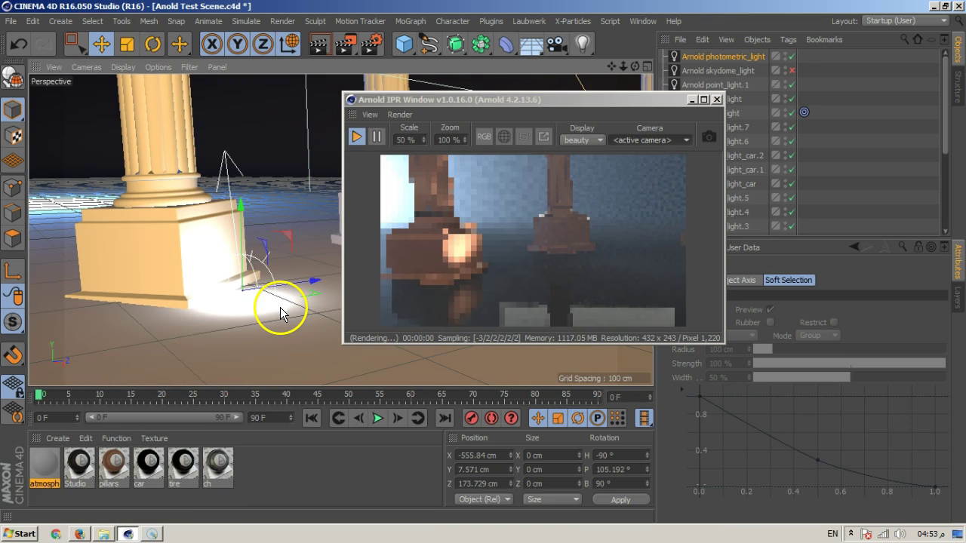
left_click_drag(238, 213, 241, 219)
left_click_drag(276, 326, 267, 320)
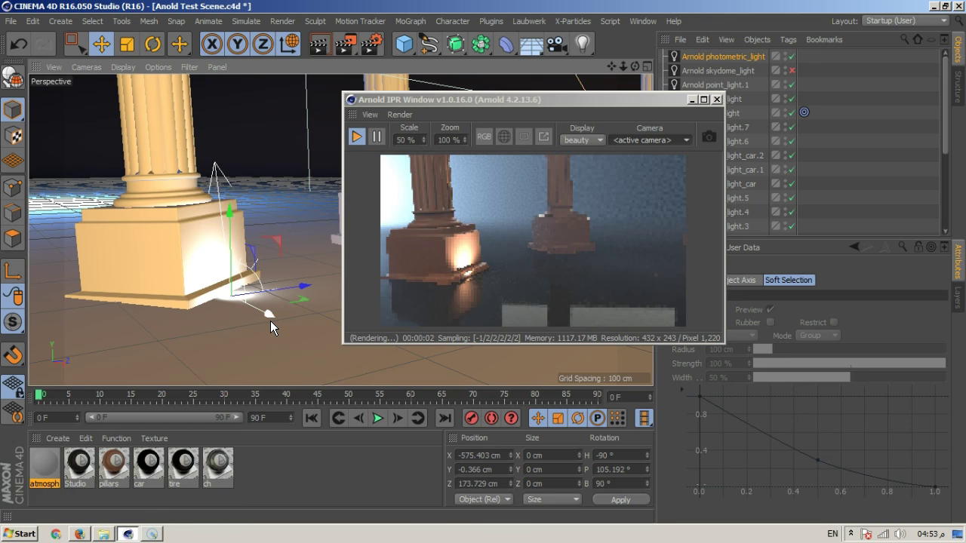
Step: Set the photometric light's samples to 3, intensity to about 1.77 and exposure to about 0.84
left_click_drag(529, 98, 310, 77)
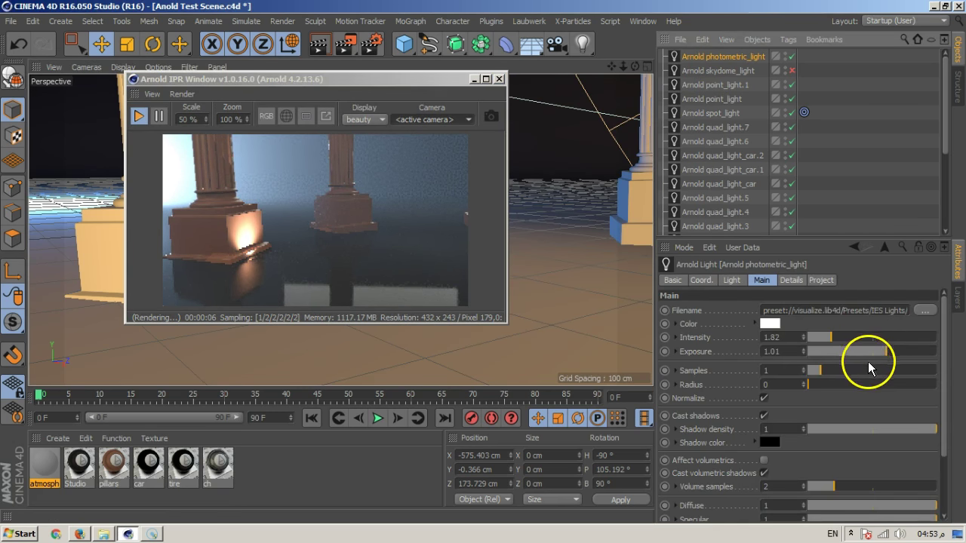
left_click_drag(819, 378, 851, 379)
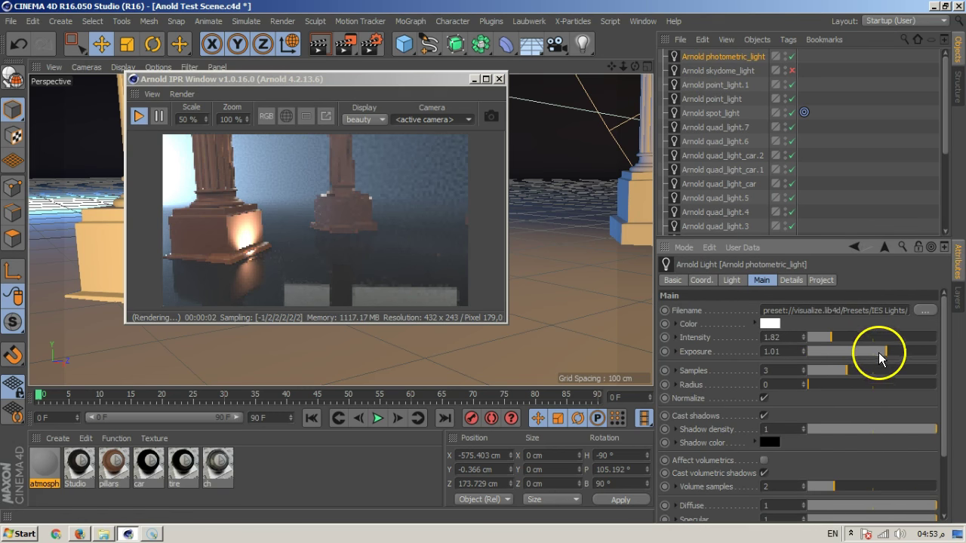
mouse_move(830, 341)
left_mouse_down()
mouse_move(858, 340)
mouse_move(815, 339)
mouse_move(831, 340)
left_mouse_up()
mouse_move(889, 358)
left_mouse_down()
mouse_move(869, 353)
mouse_move(883, 356)
left_mouse_up()
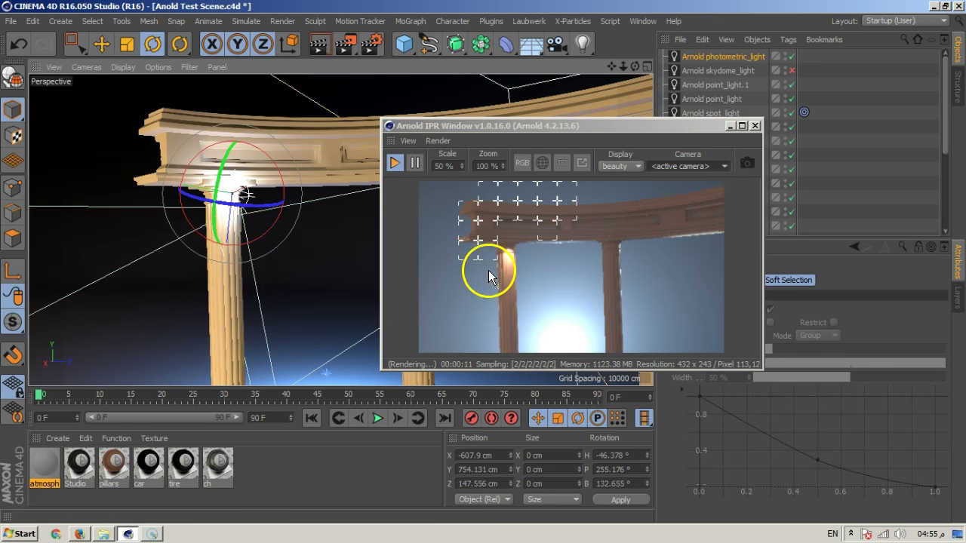
Step: Duplicate the photometric light at the top of the first pillar and keep the viewport clear of the IPR window
left_click_drag(591, 131, 428, 76)
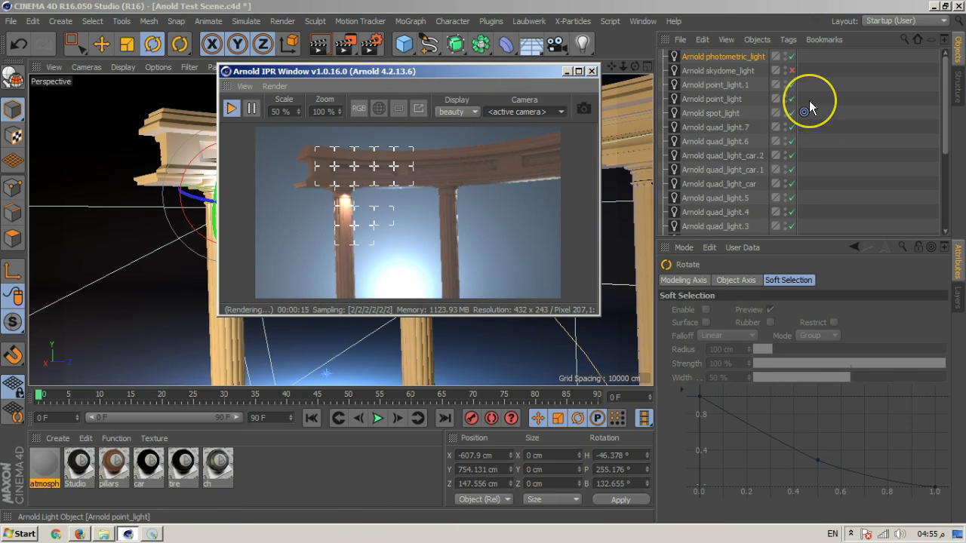
left_click_drag(804, 110, 732, 55)
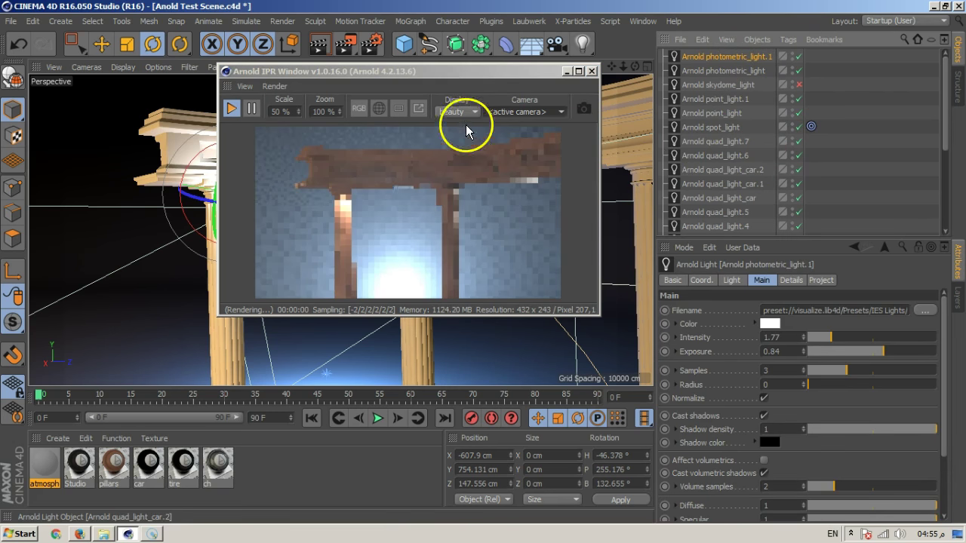
left_click_drag(433, 79, 810, 110)
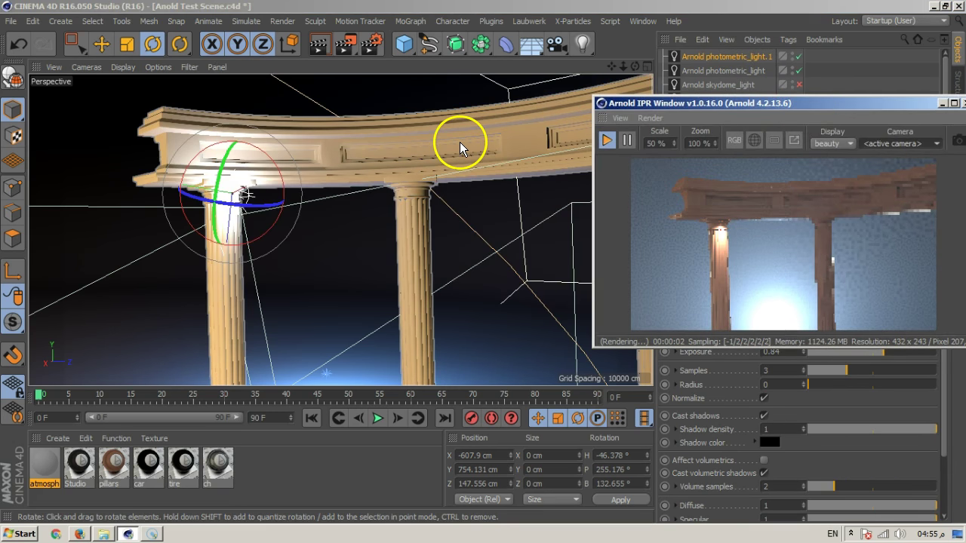
Step: Move the duplicated light in the top view to the second pillar, at about X -672 cm, Y 715 cm and Z 431 cm
left_click(646, 67)
left_click(646, 67)
left_click(646, 67)
left_click(646, 67)
left_click(89, 67)
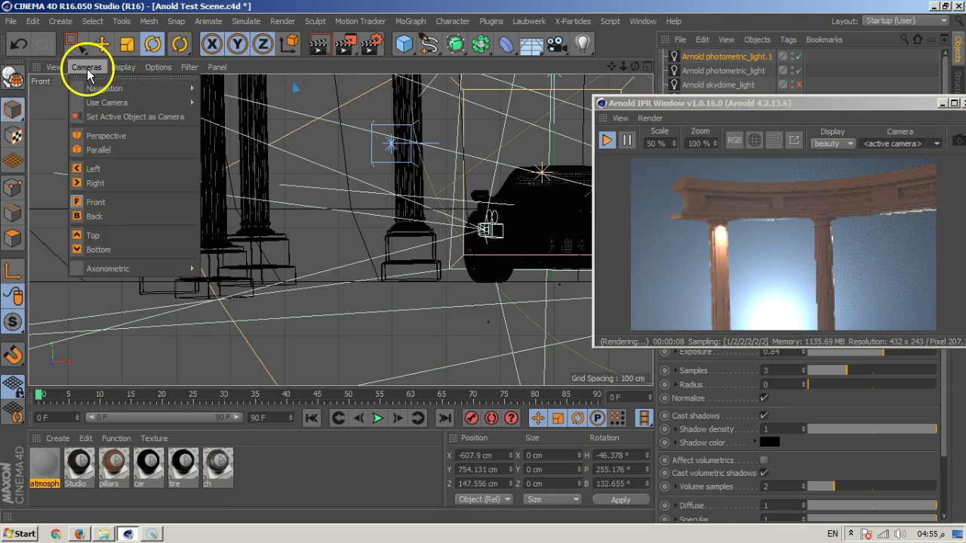
left_click(106, 238)
key("F2")
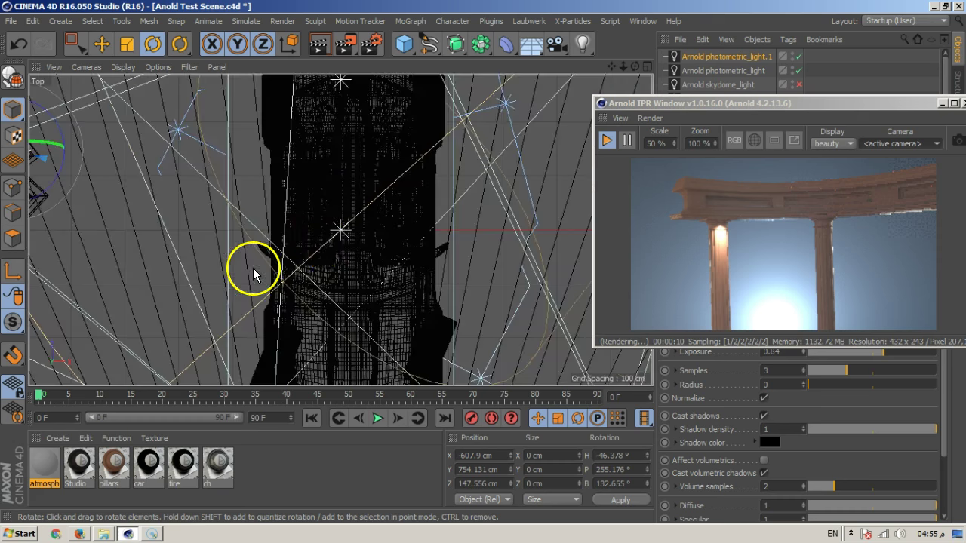
scroll(324, 173, "down", 5)
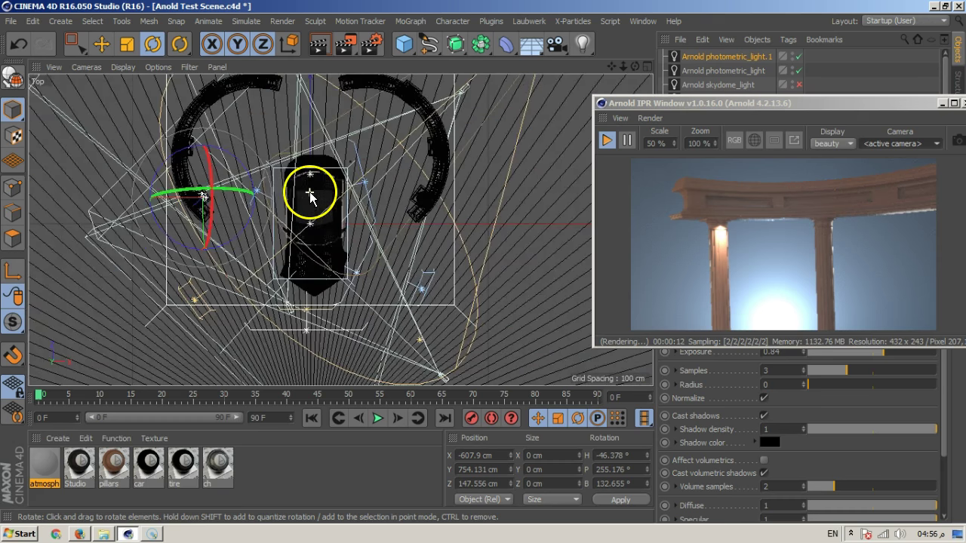
scroll(202, 205, "up", 7)
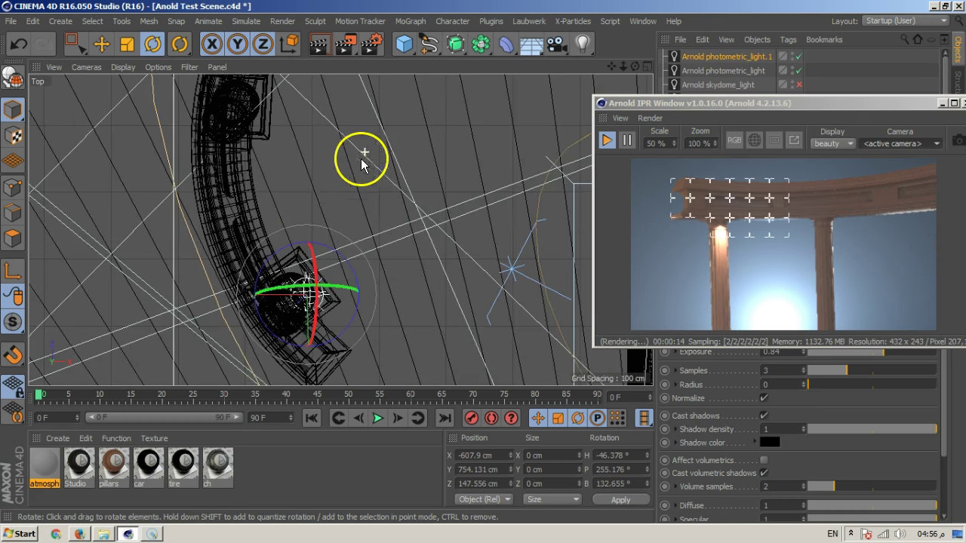
left_click(102, 44)
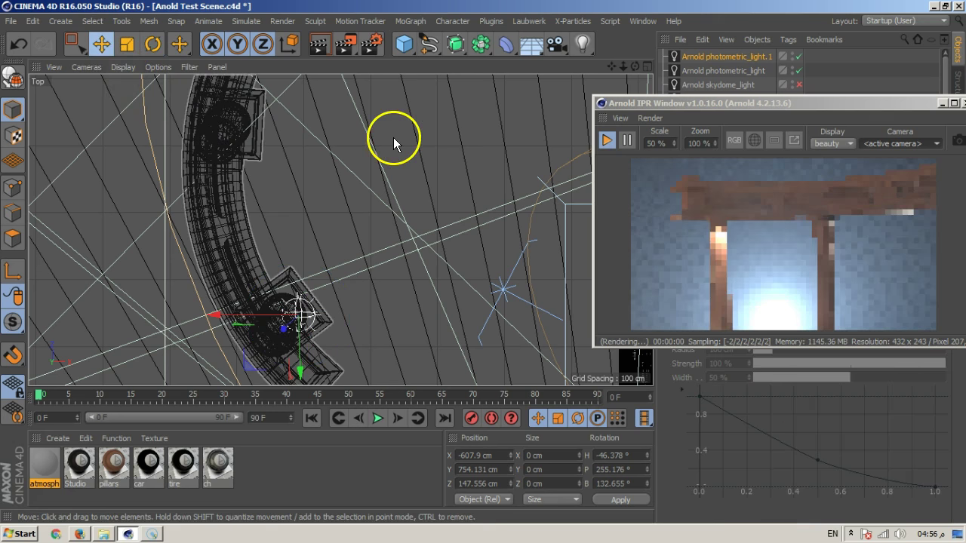
left_click_drag(254, 365, 207, 176)
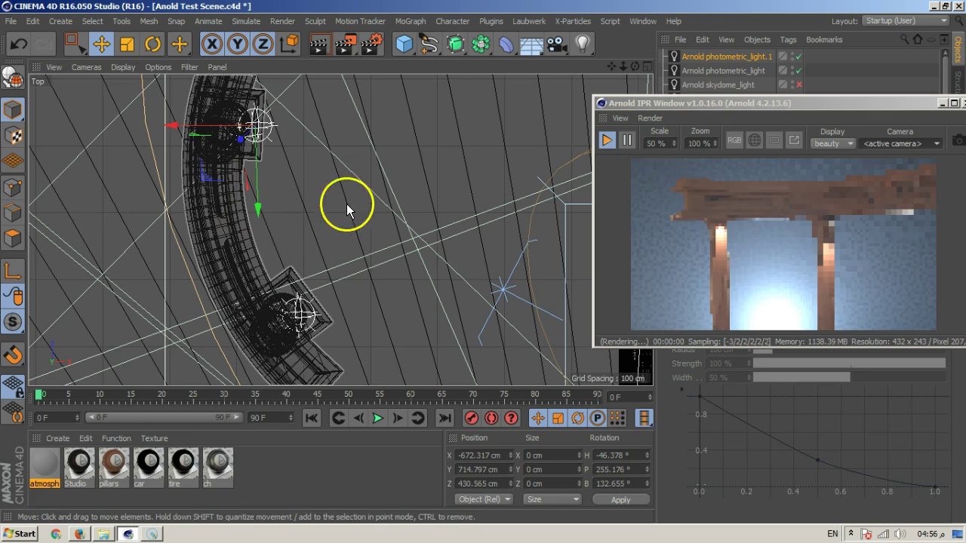
Step: Copy the light in the top view to the third and fourth pillars, at about X -528, Z 702 cm and X -273, Z 774 cm
middle_click_drag(382, 106, 227, 146)
scroll(249, 155, "down", 5)
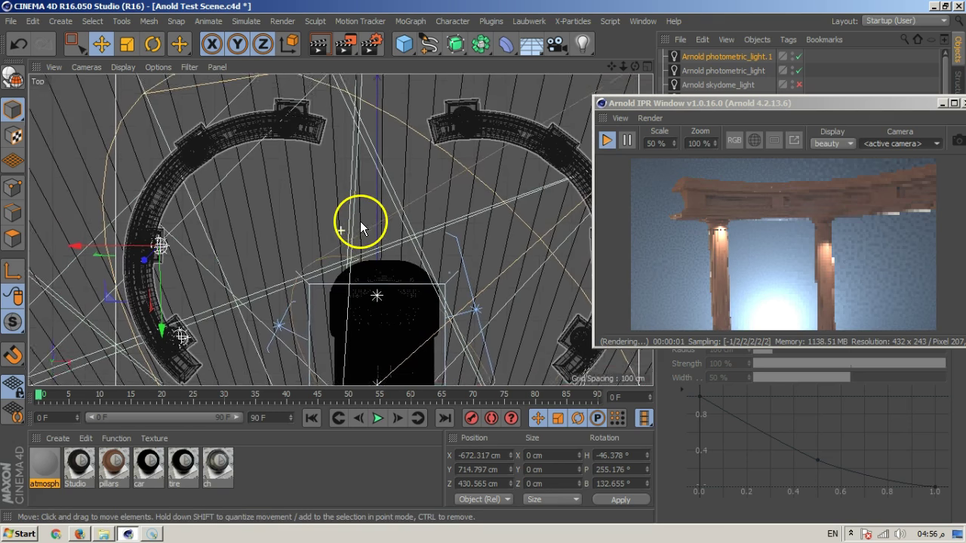
scroll(172, 269, "up", 6)
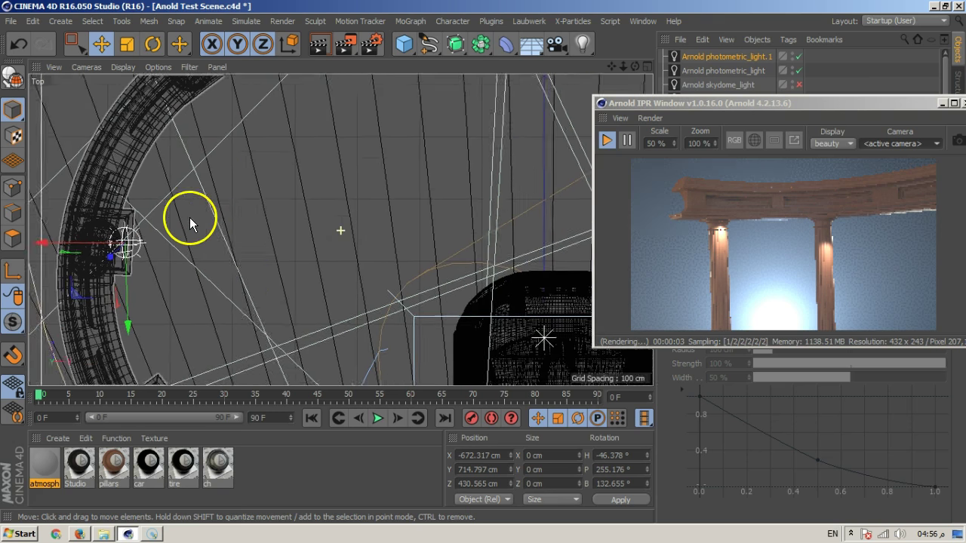
middle_click_drag(237, 216, 334, 277)
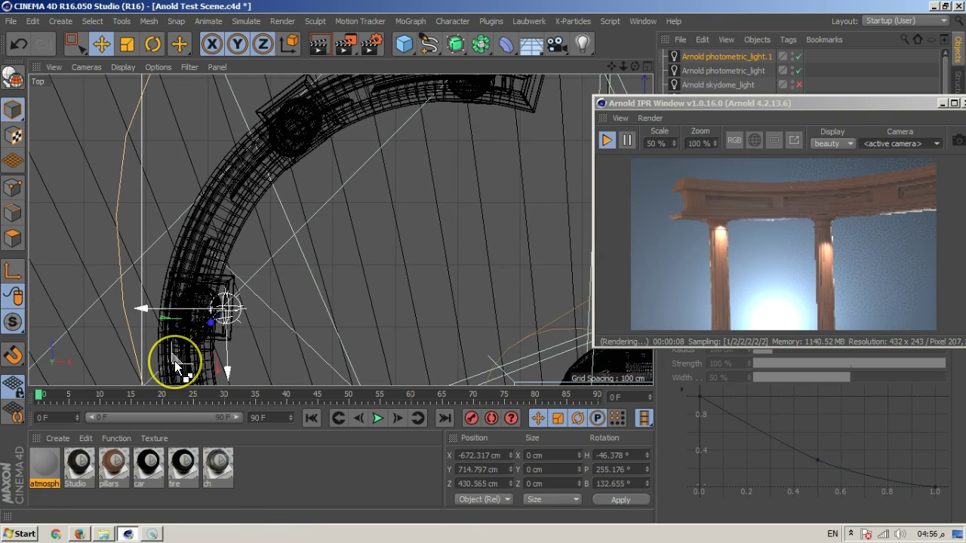
left_click_drag(174, 360, 264, 192)
left_click_drag(457, 200, 288, 263, "alt")
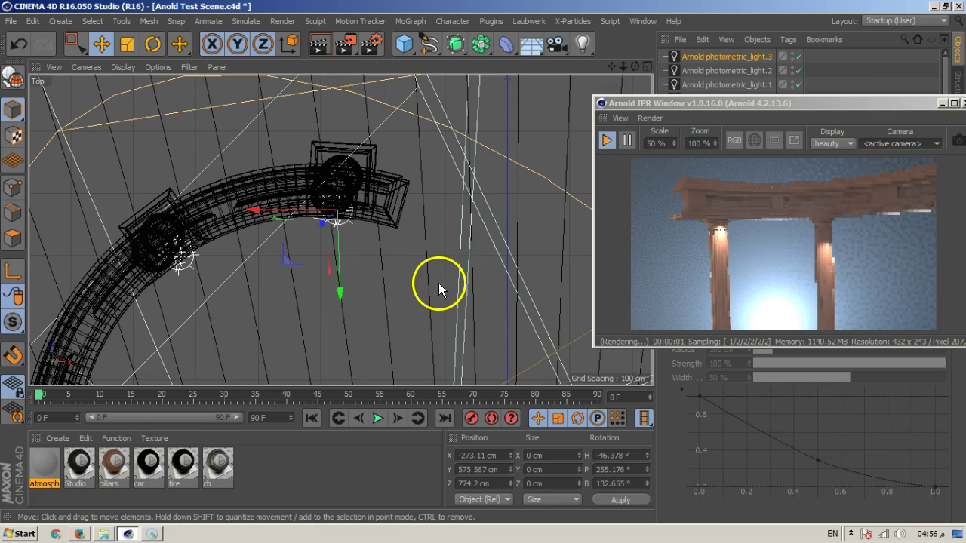
Step: Return to the perspective view and display the scene with Gouraud Shading (Lines)
left_click(86, 66)
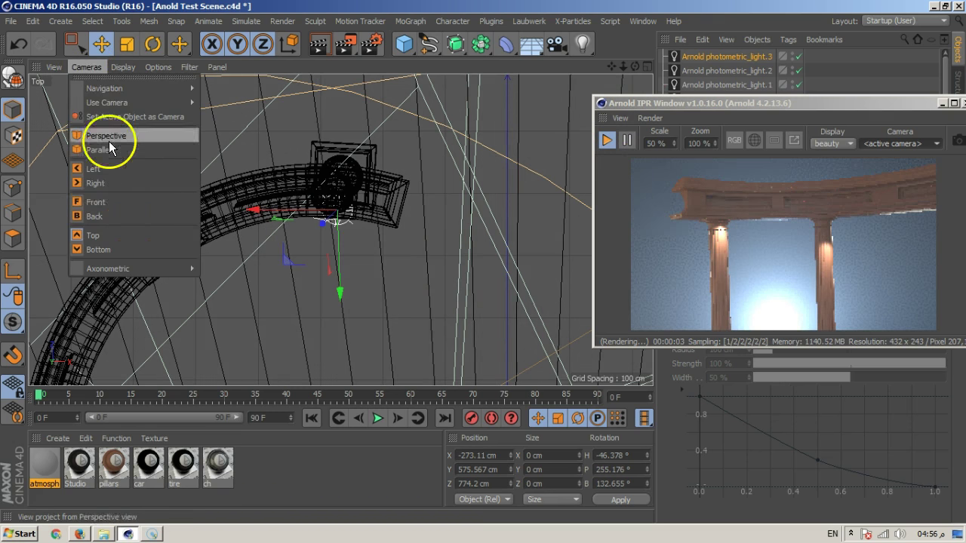
key("Escape")
key("F1")
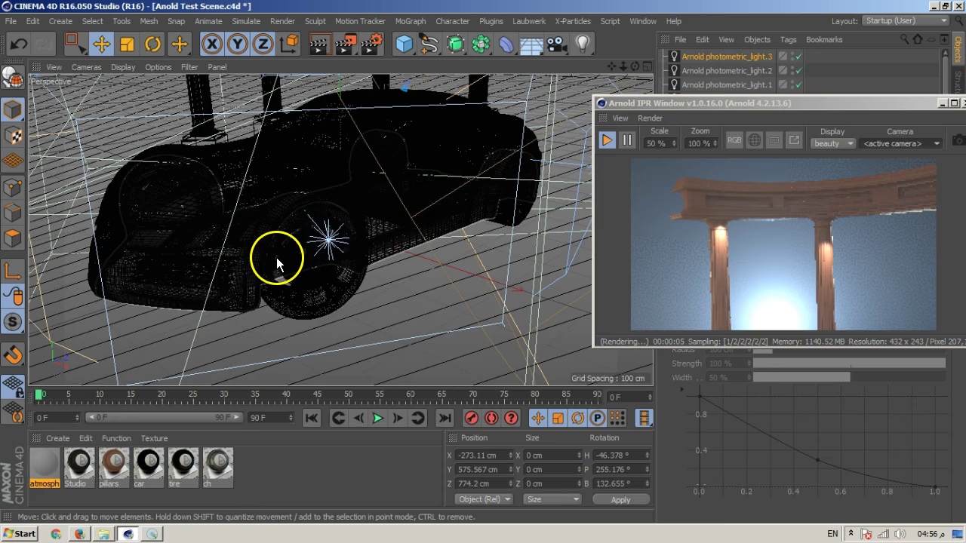
left_click_drag(355, 159, 176, 146, "alt")
left_click(121, 66)
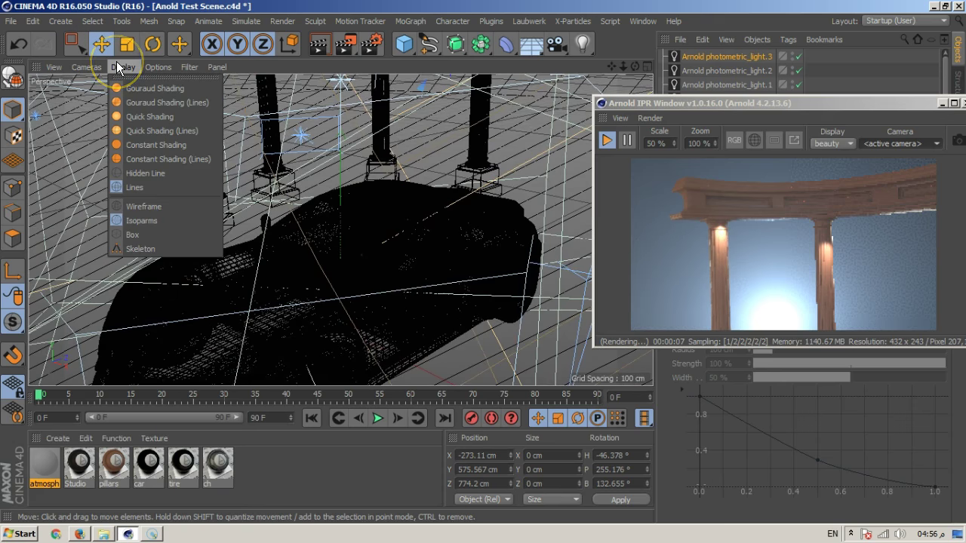
left_click(144, 106)
left_click_drag(143, 105, 242, 184, "alt")
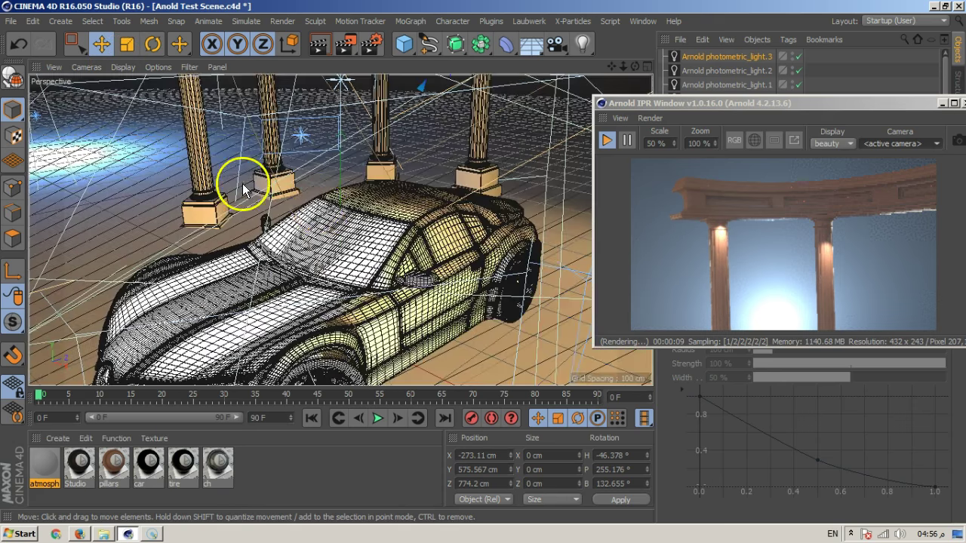
mouse_move(410, 237)
left_mouse_down("alt")
mouse_move(377, 204)
mouse_move(435, 144)
mouse_move(360, 226)
mouse_move(320, 215)
mouse_move(336, 202)
left_mouse_up("alt")
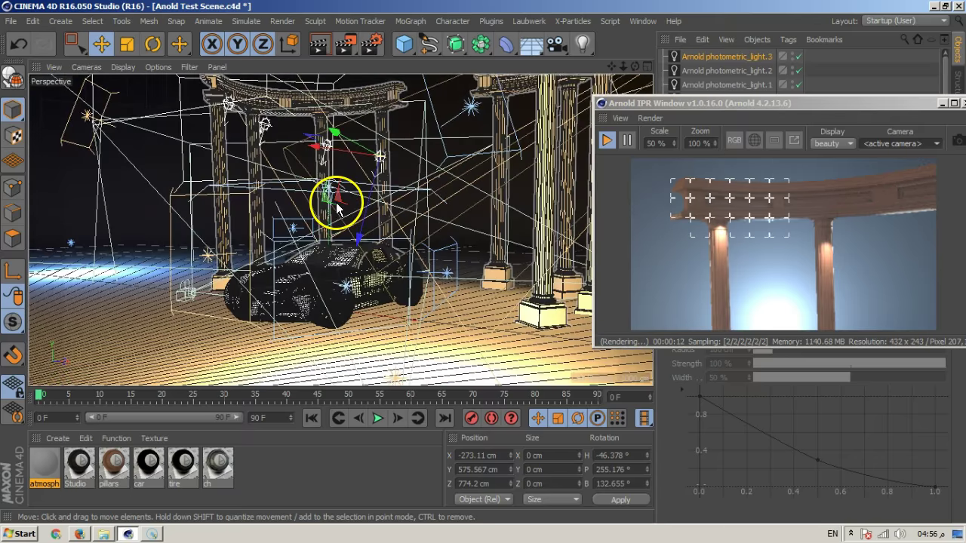
Step: Raise the third and fourth pillars' lights along the world axis to just below the beam, the third to about Y 771 cm
left_click(289, 44)
mouse_move(332, 106)
left_mouse_down("alt")
mouse_move(370, 95)
mouse_move(319, 216)
mouse_move(343, 165)
mouse_move(340, 113)
left_mouse_up("alt")
scroll(320, 218, "up", 3)
left_click(253, 241)
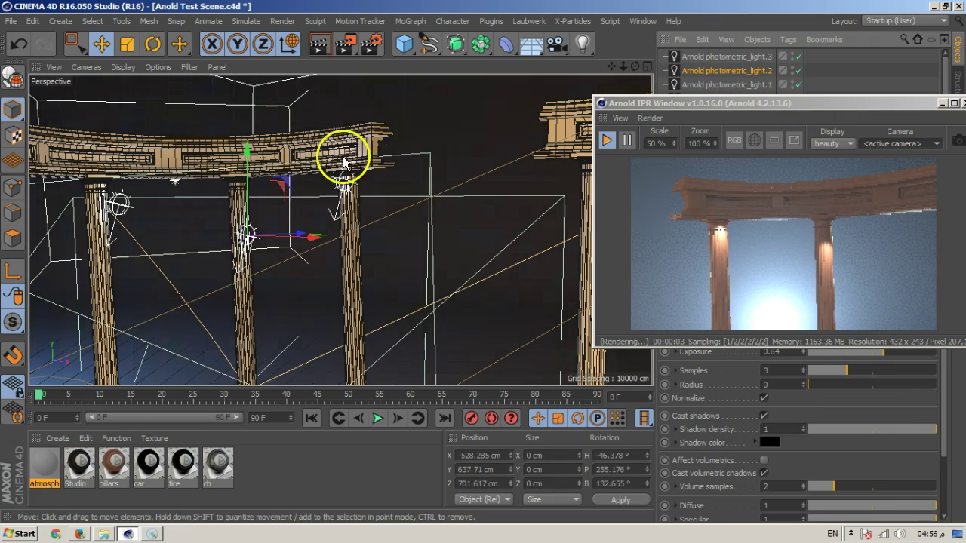
left_click_drag(250, 154, 245, 101)
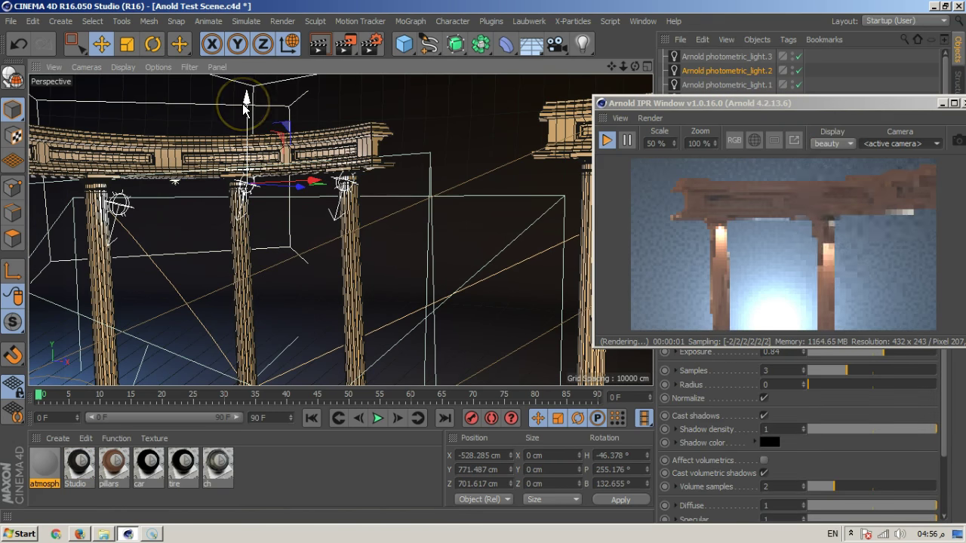
Step: Raise the second pillar's photometric light to about Y 760 cm
left_click(726, 83)
left_click_drag(121, 154, 118, 138)
left_click_drag(168, 200, 189, 189, "alt")
left_click_drag(301, 249, 352, 231, "alt")
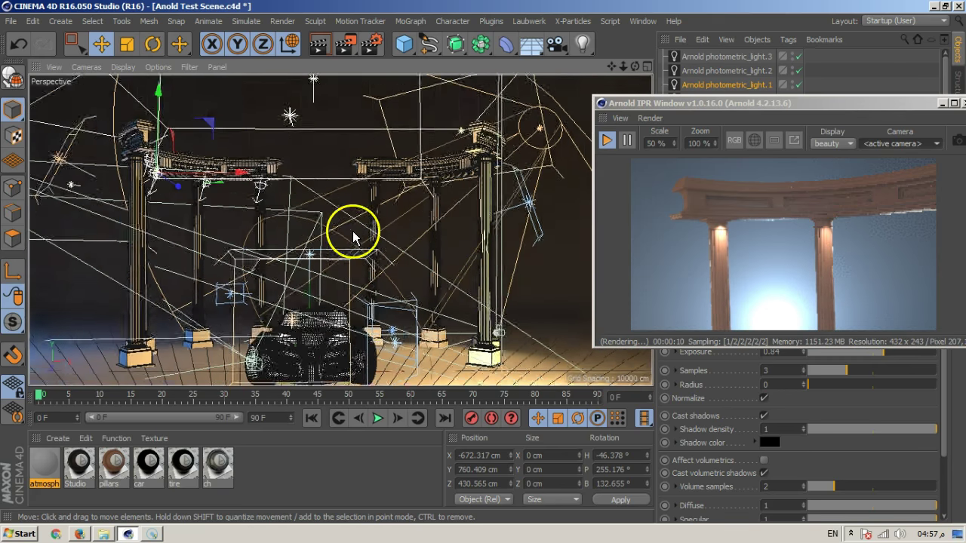
Step: Restart the IPR render and try its default camera, returning to the active camera
left_click_drag(702, 103, 629, 72)
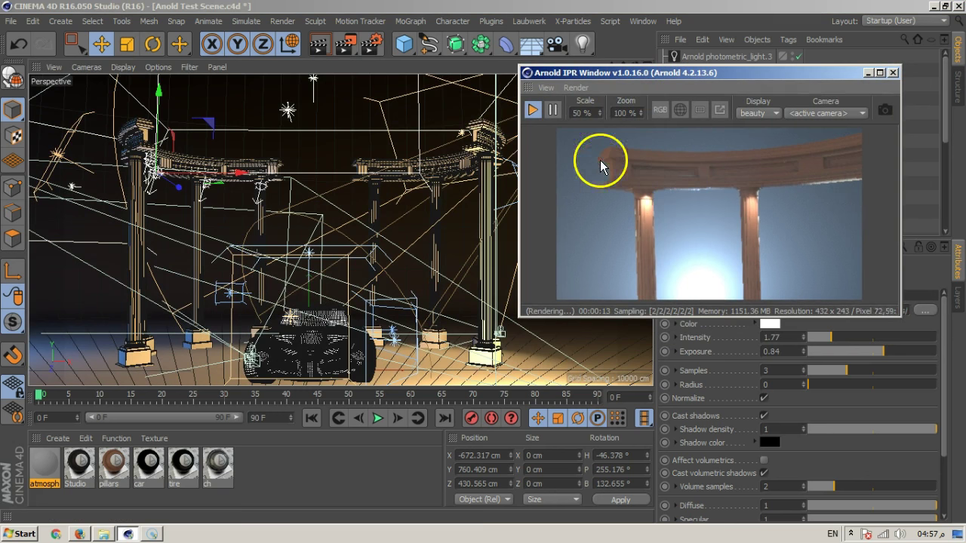
left_click(533, 110)
left_click(532, 112)
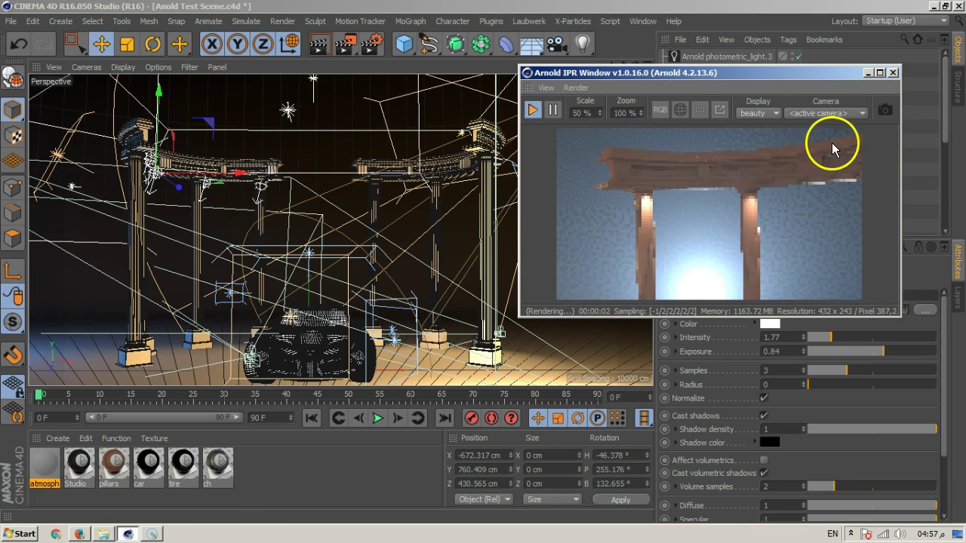
left_click(830, 112)
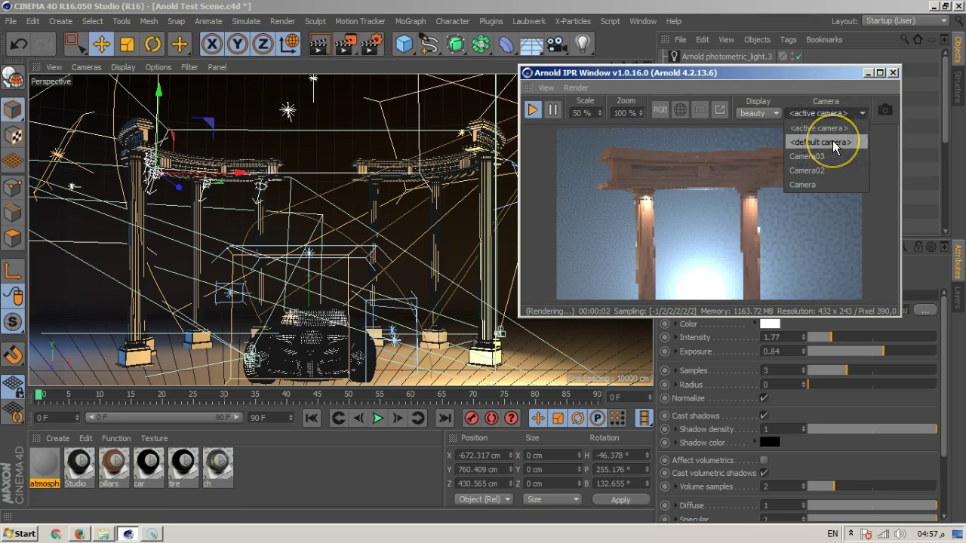
left_click(835, 143)
left_click(830, 115)
left_click(830, 133)
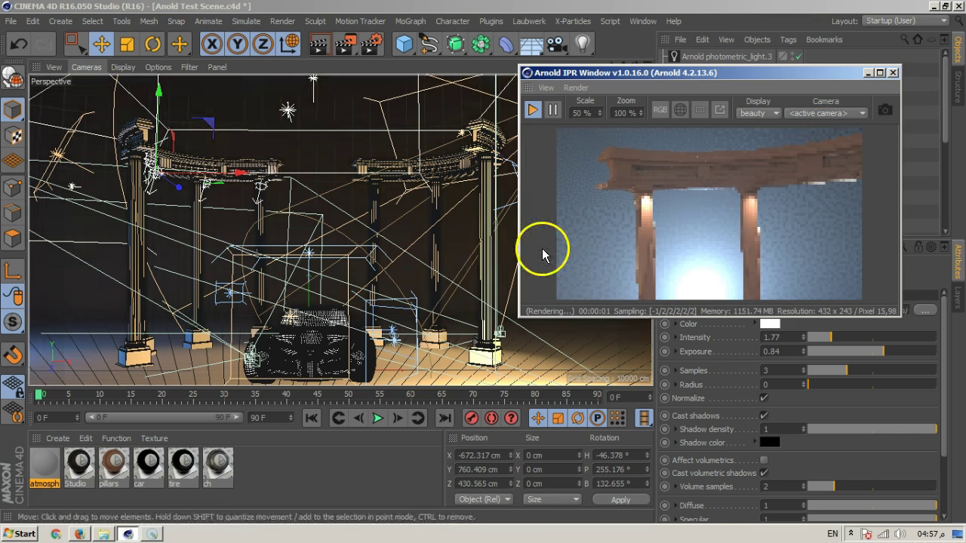
Step: Look through Camera03 in the perspective viewport
left_click_drag(614, 73, 226, 49)
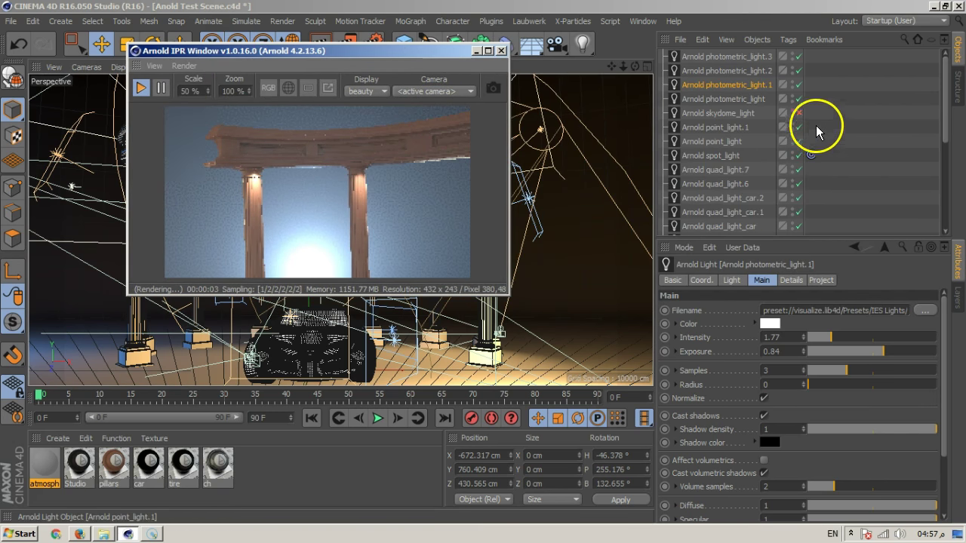
scroll(817, 129, "down", 5)
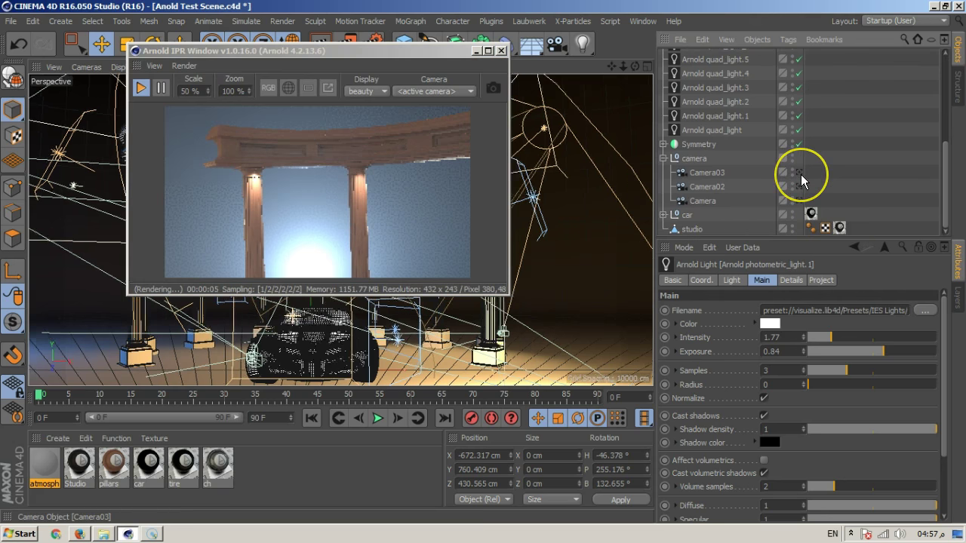
left_click(800, 174)
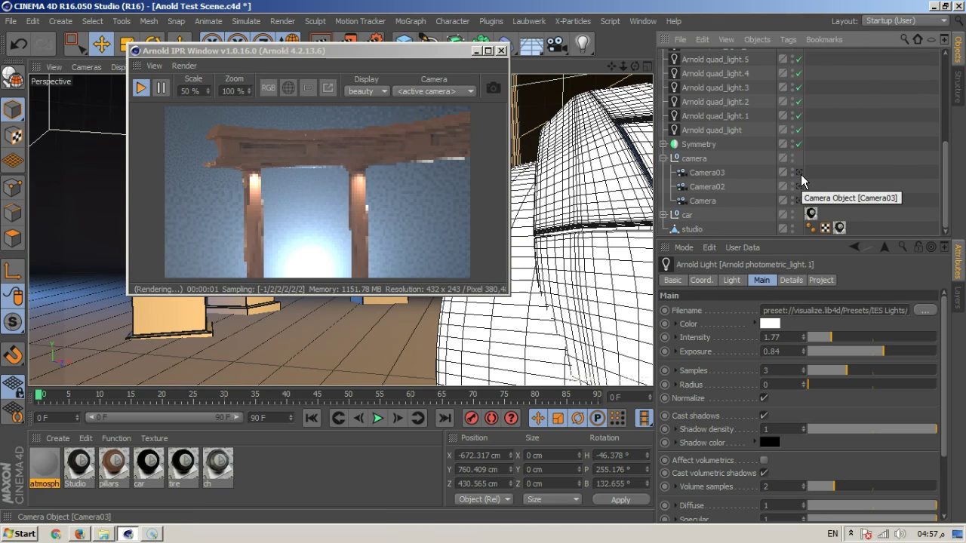
Step: Close and reopen the Arnold IPR window, placing it clear of the pillars in the perspective viewport
left_click(500, 51)
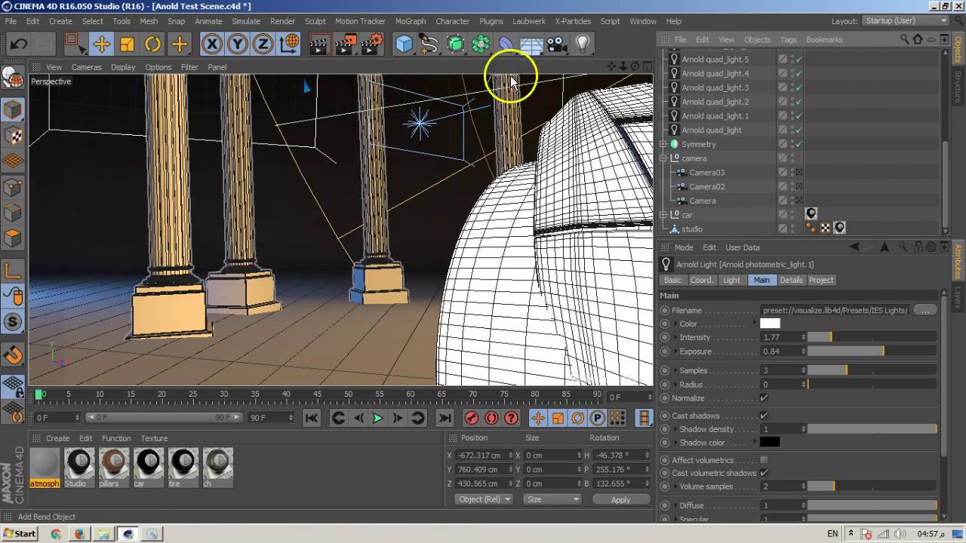
left_click(492, 21)
mouse_move(528, 60)
left_click(658, 168)
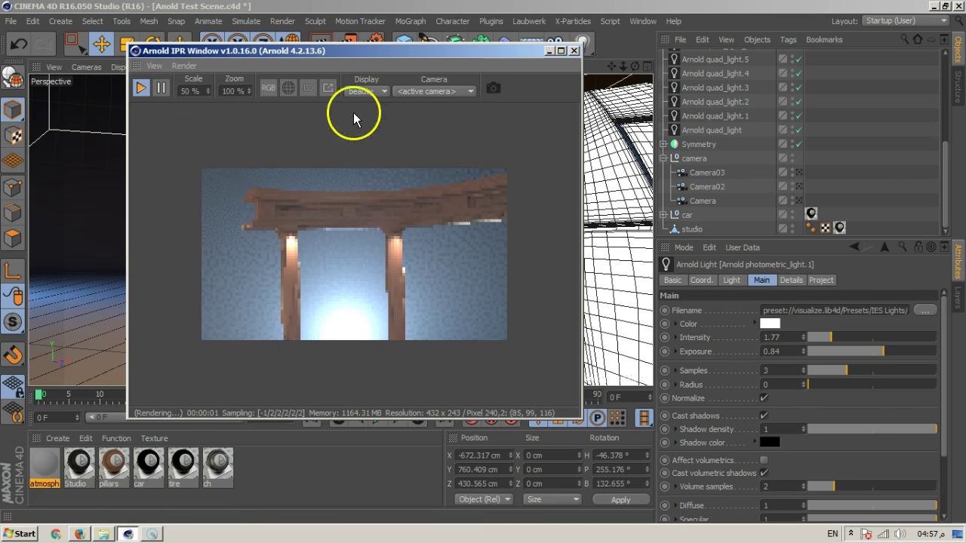
left_click_drag(336, 49, 637, 67)
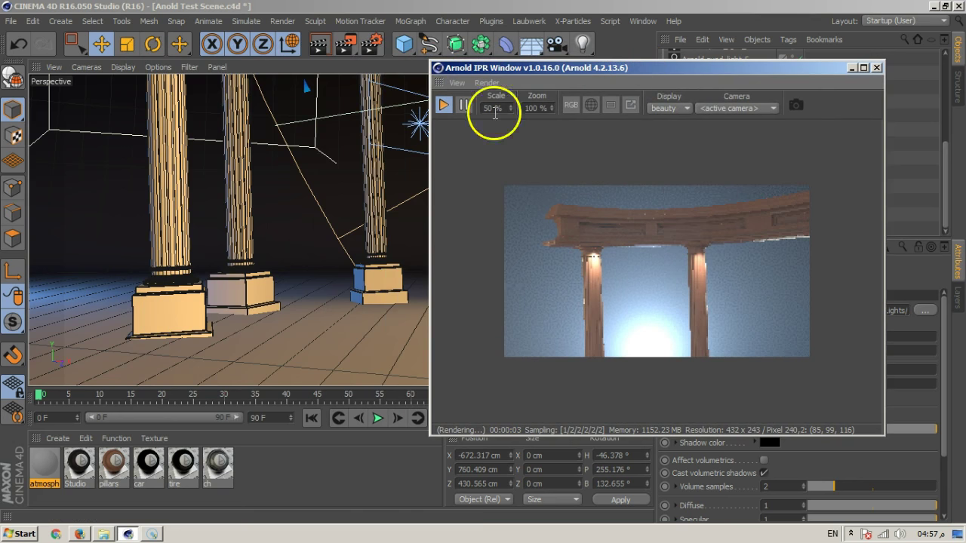
Step: Display the perspective viewport in Gouraud Shading and reframe it on the car and the surrounding pillars
left_click(158, 67)
mouse_move(123, 67)
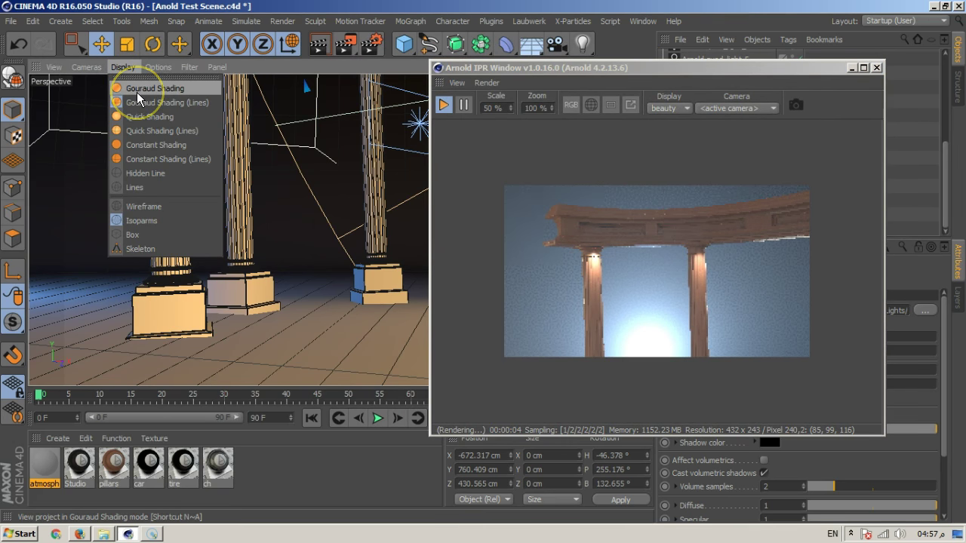
left_click(137, 89)
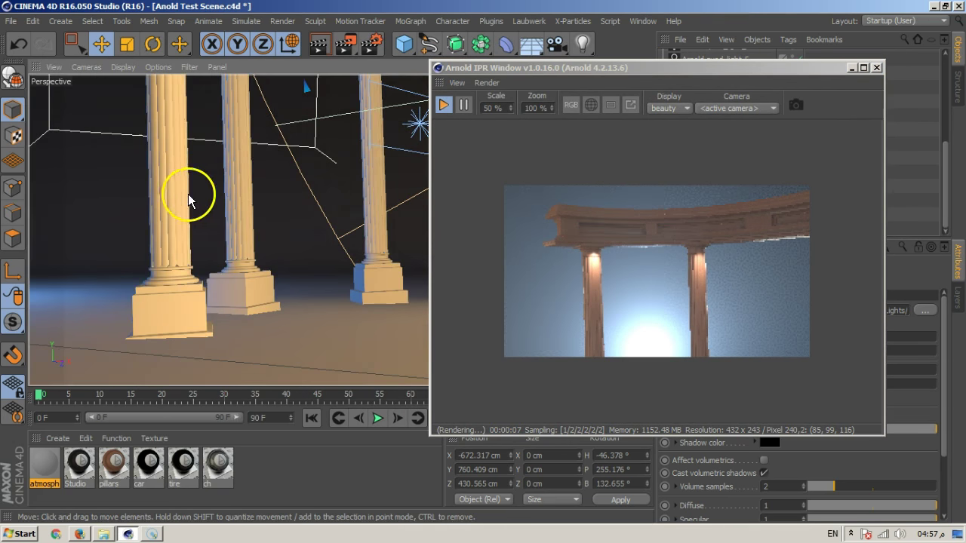
scroll(248, 243, "down", 8)
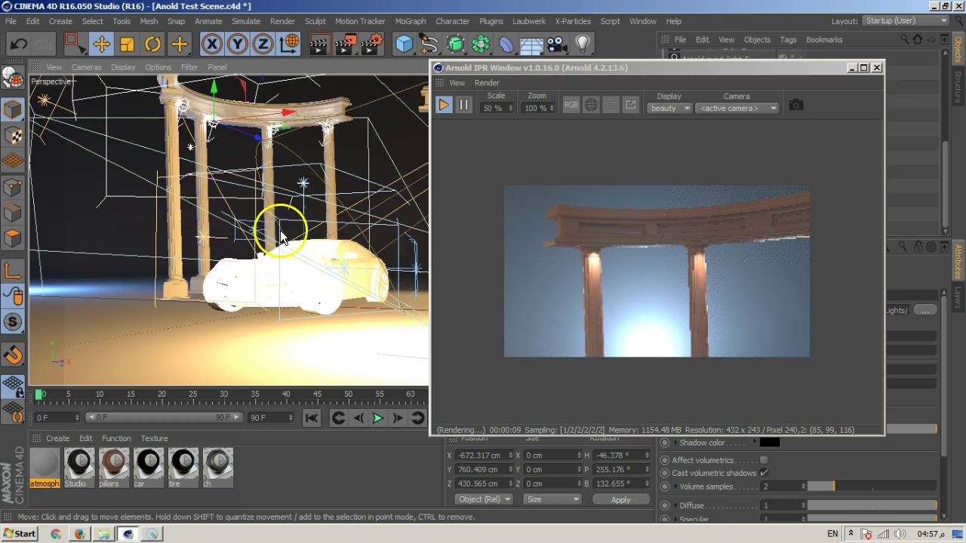
left_click_drag(301, 247, 302, 227, "alt")
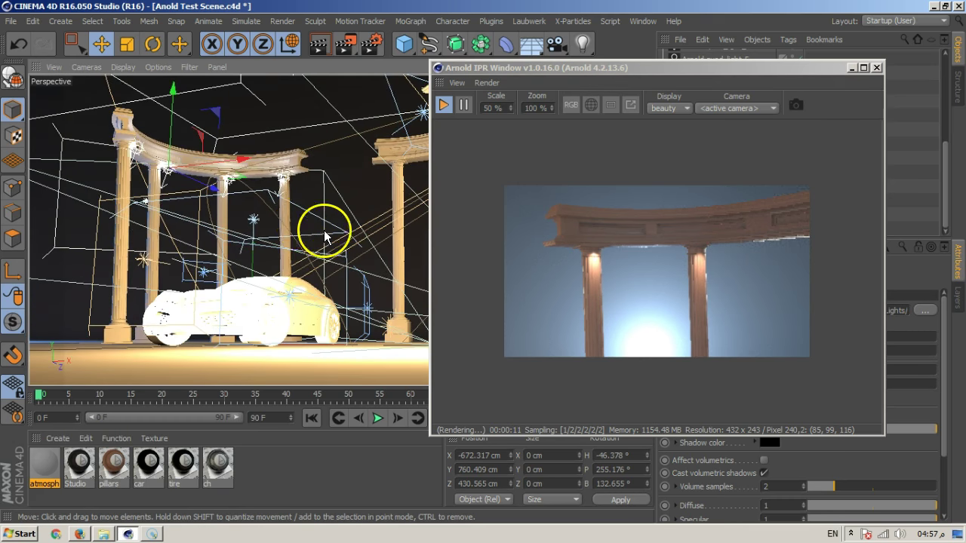
left_click_drag(656, 71, 504, 66)
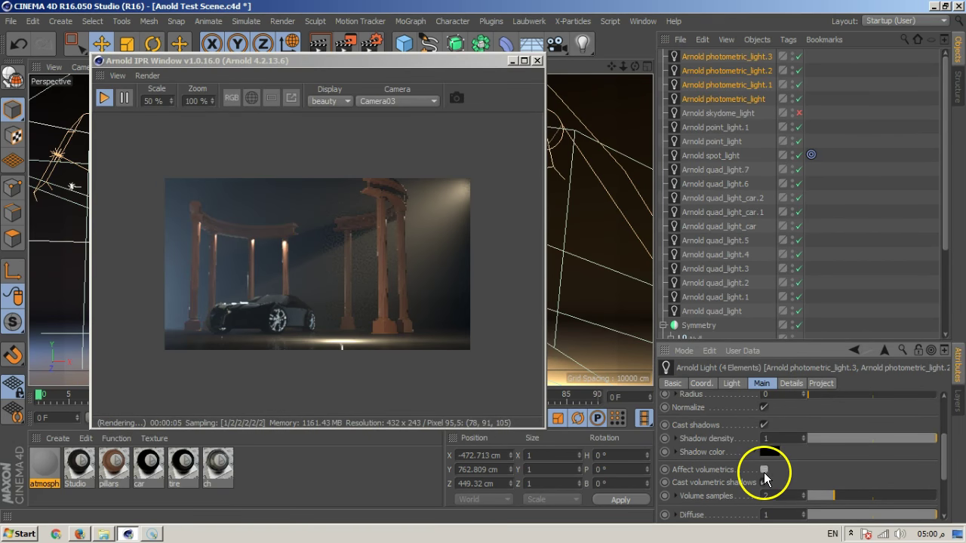
Step: Make the four photometric lights affect volumetrics, and set their intensity to 3.18 and exposure to 0.41
left_click(764, 469)
scroll(808, 491, "up", 3)
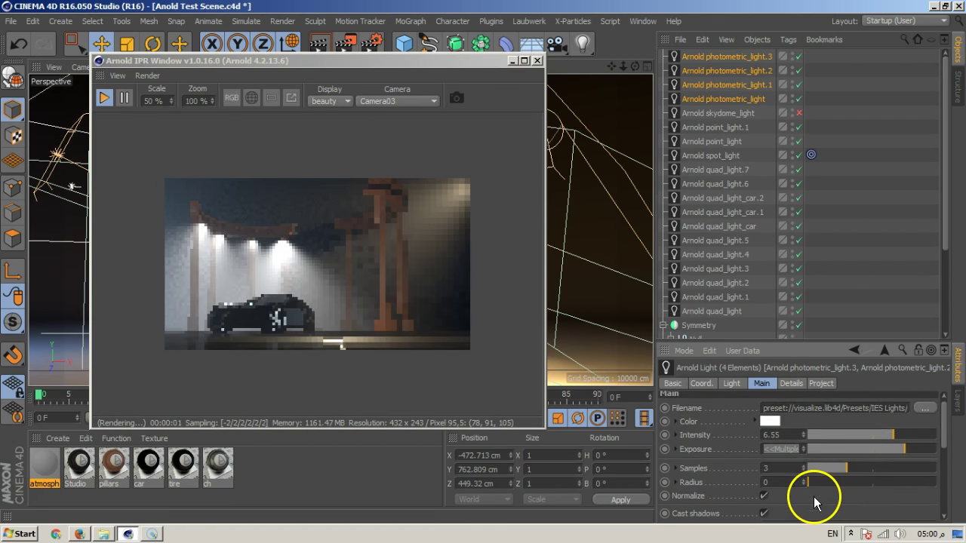
left_click_drag(900, 448, 849, 433)
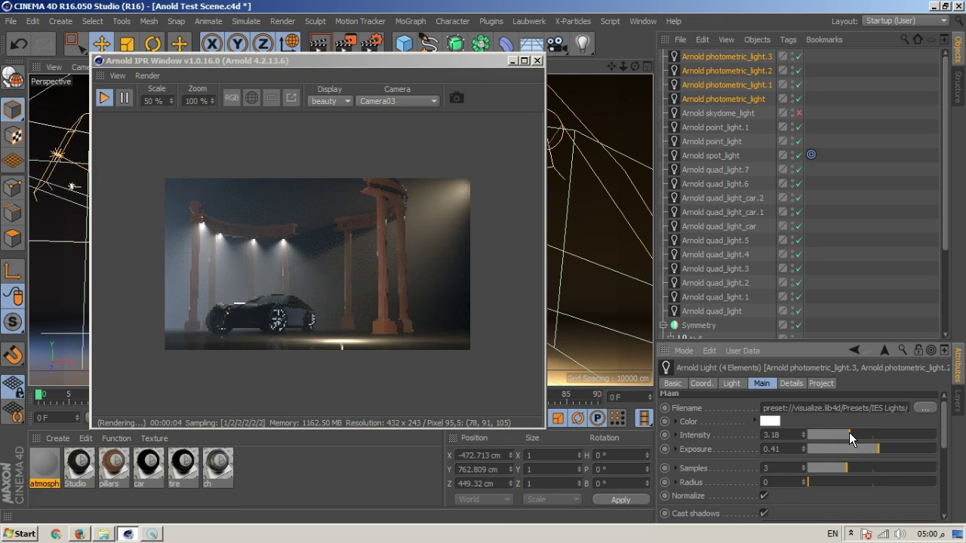
Step: Warm the four photometric lights with a color temperature of 2717
left_click(793, 384)
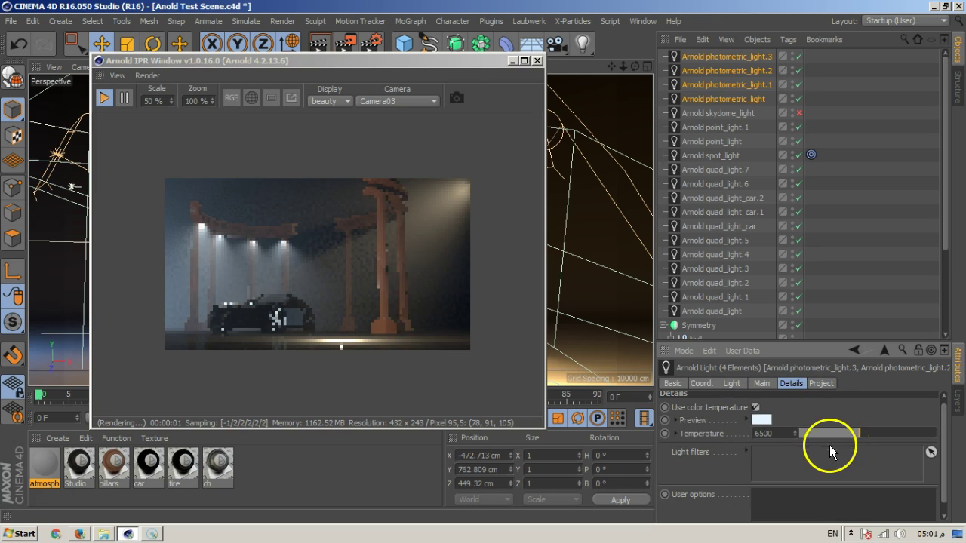
left_click_drag(853, 435, 825, 436)
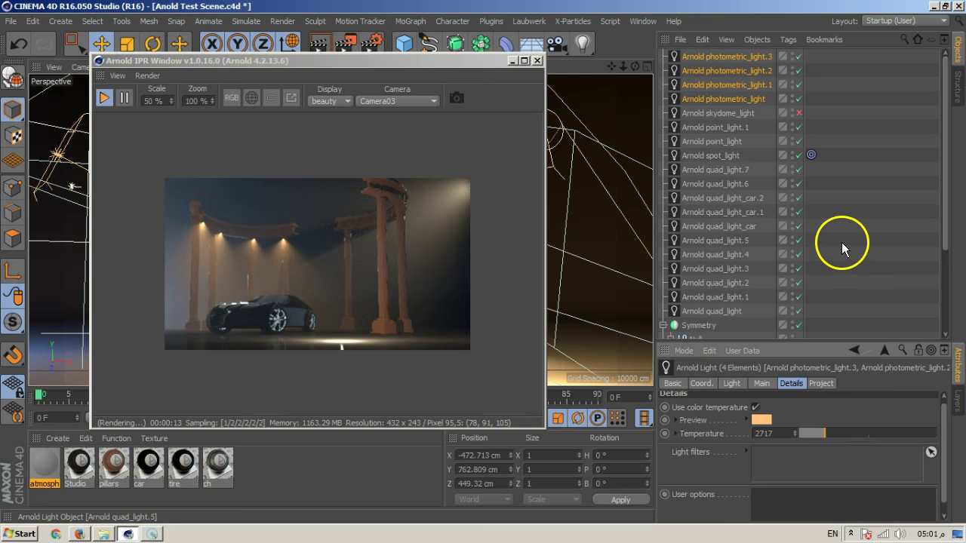
Step: Enable the Arnold skydome light and open its main light settings
left_click(798, 113)
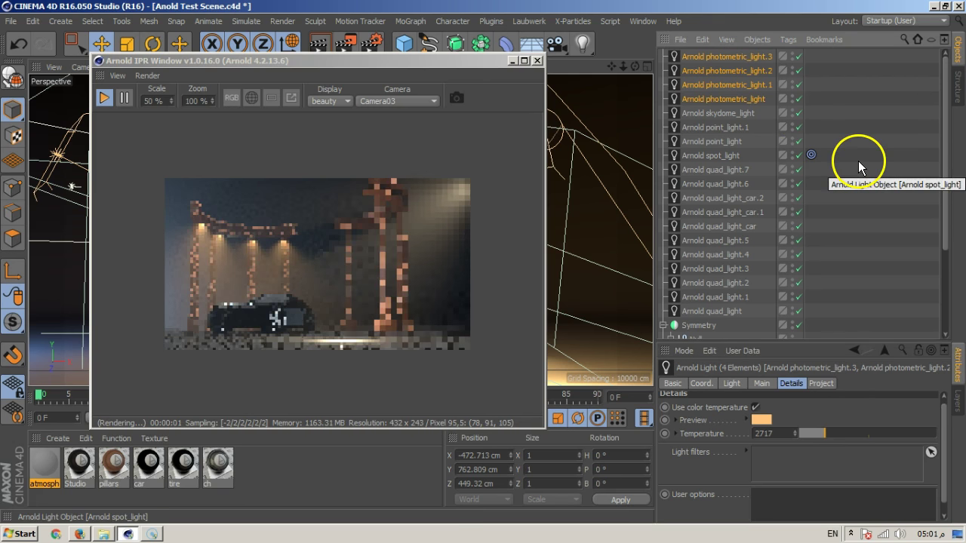
left_click(747, 113)
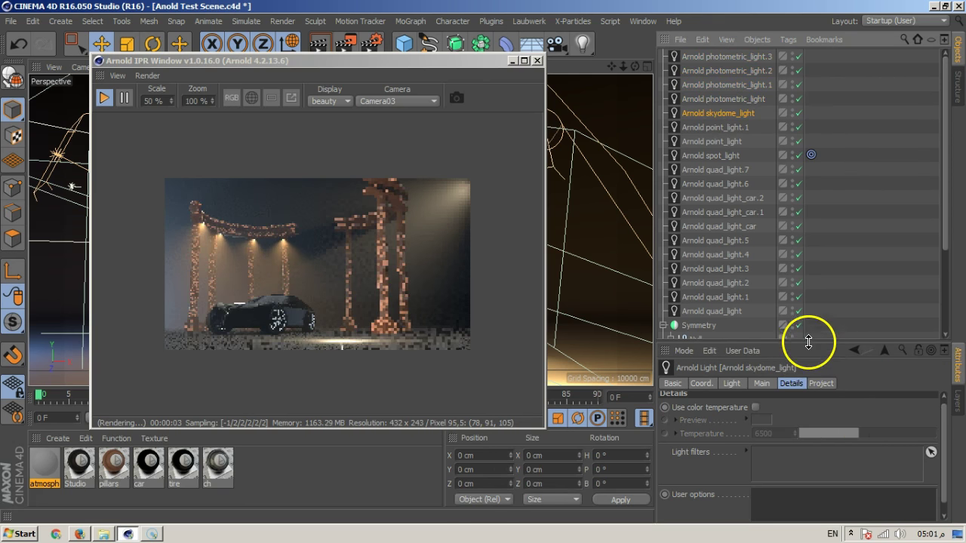
left_click_drag(802, 343, 803, 215)
left_click(762, 251)
left_click(732, 252)
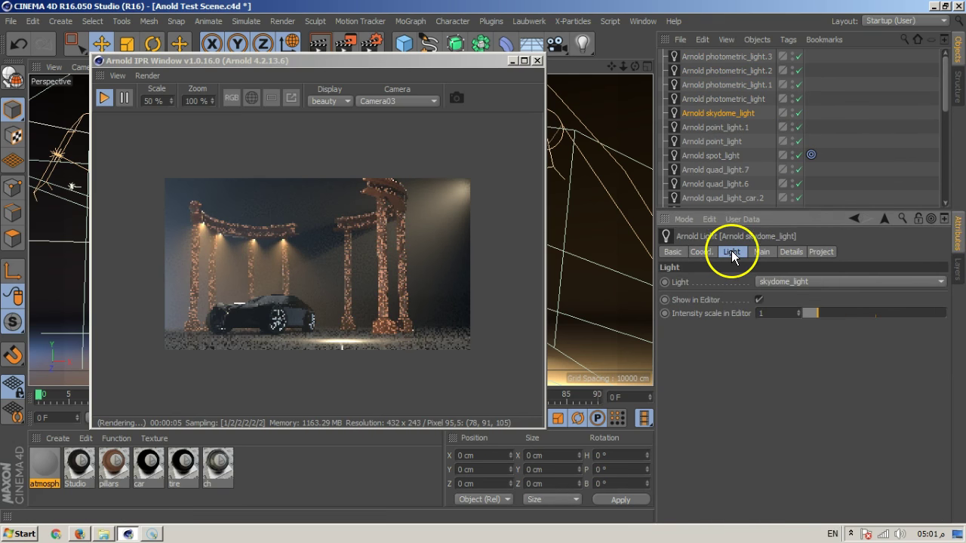
left_click(762, 256)
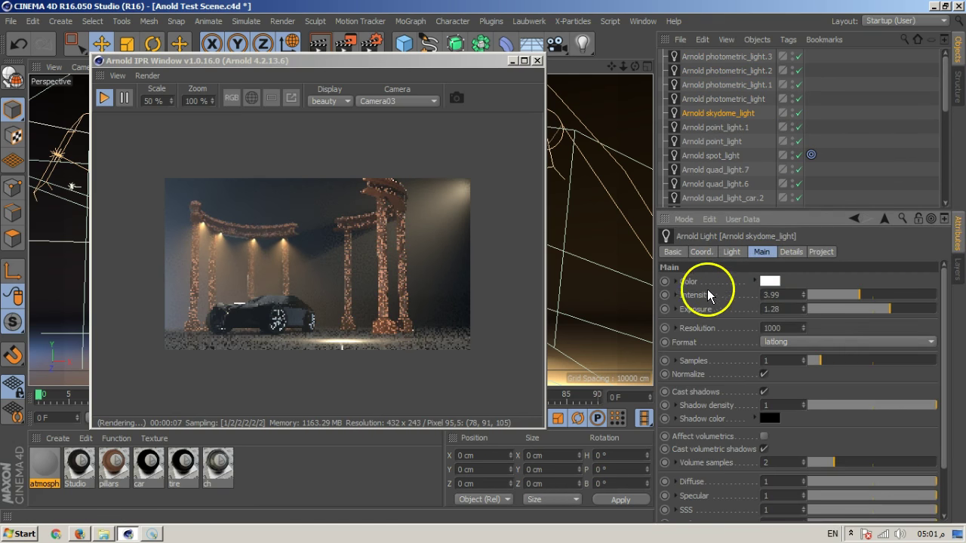
Step: Switch the skydome light's color to a texture and browse the Environment folder for an image
left_click(675, 281)
left_click(819, 295)
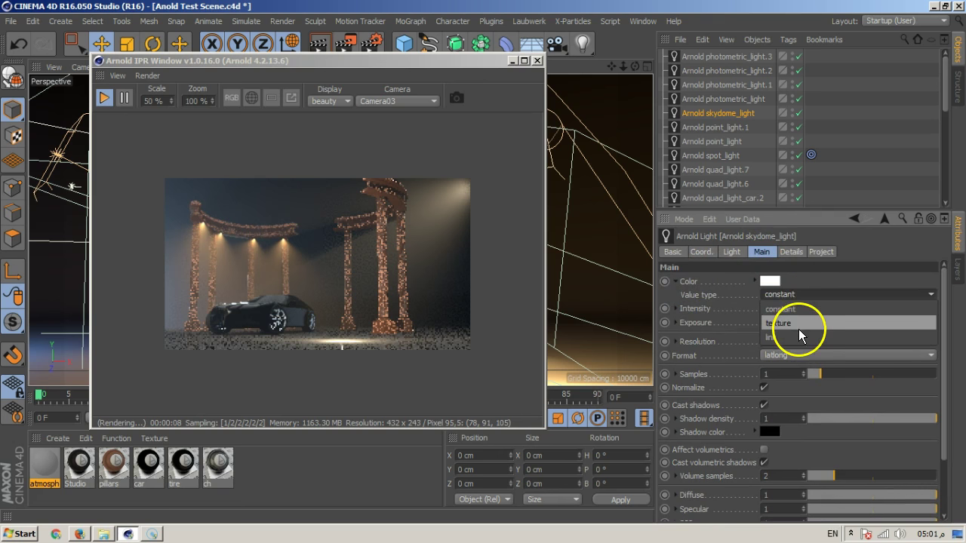
left_click(792, 323)
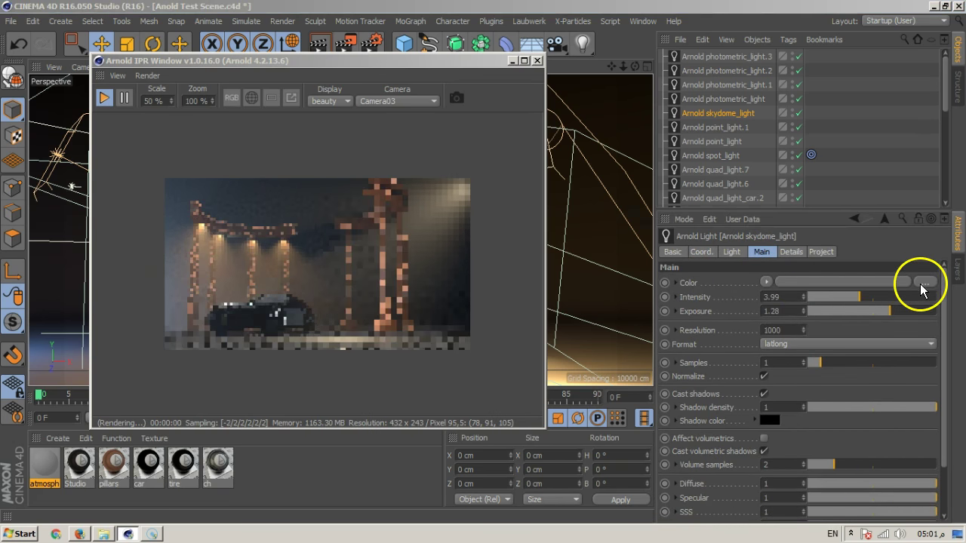
left_click(921, 283)
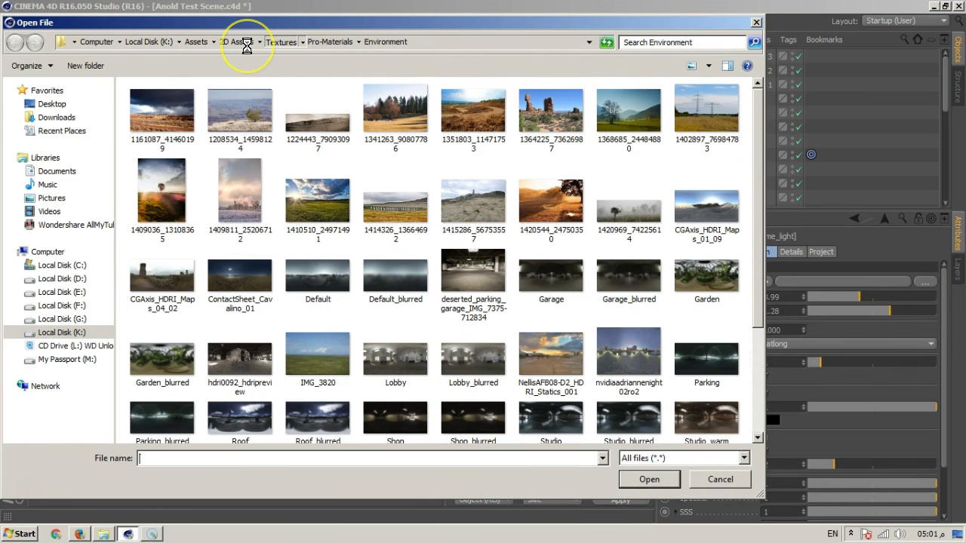
left_click(412, 236)
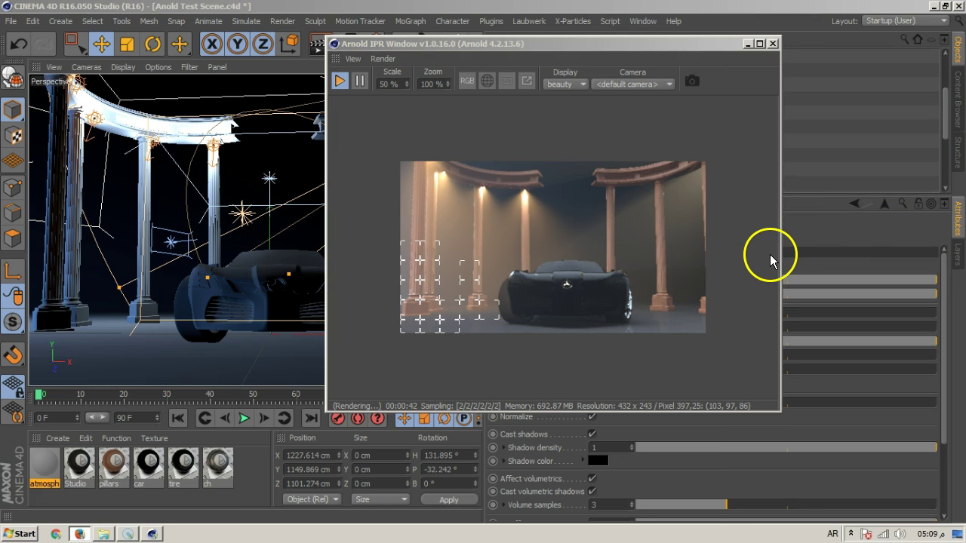